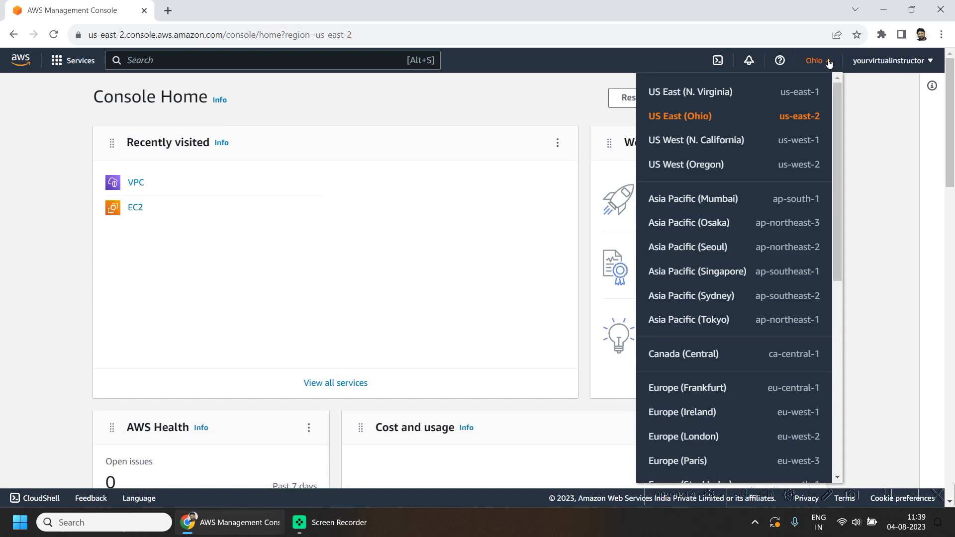
# - Open the VPC console in the Ohio region and examine the existing VPC's IPv4 CIDR
pyautogui.click(140, 183)
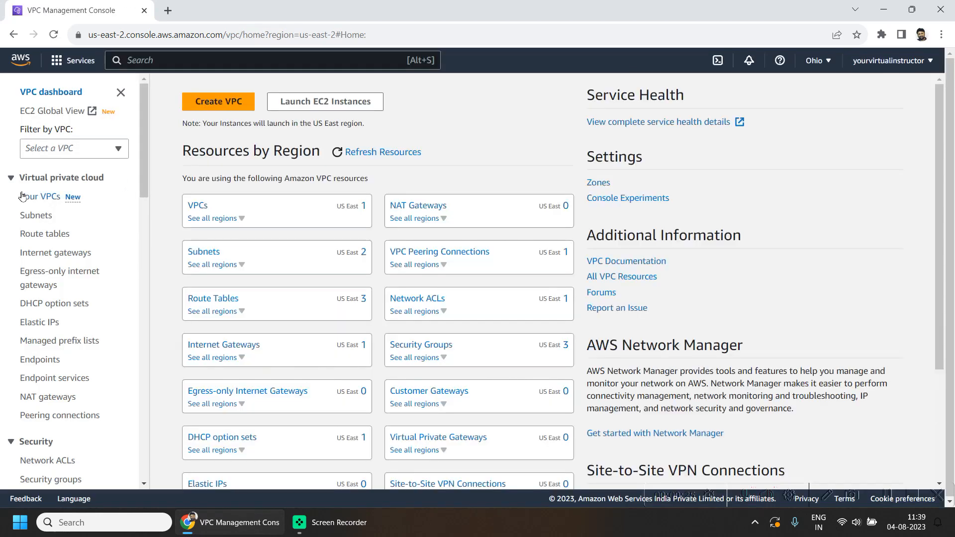
pyautogui.click(199, 211)
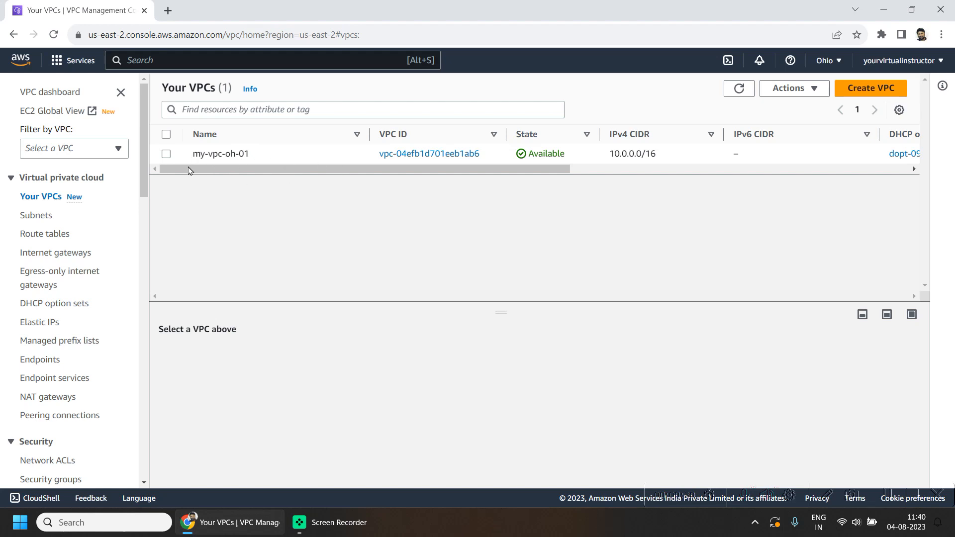
pyautogui.tripleClick(630, 153)
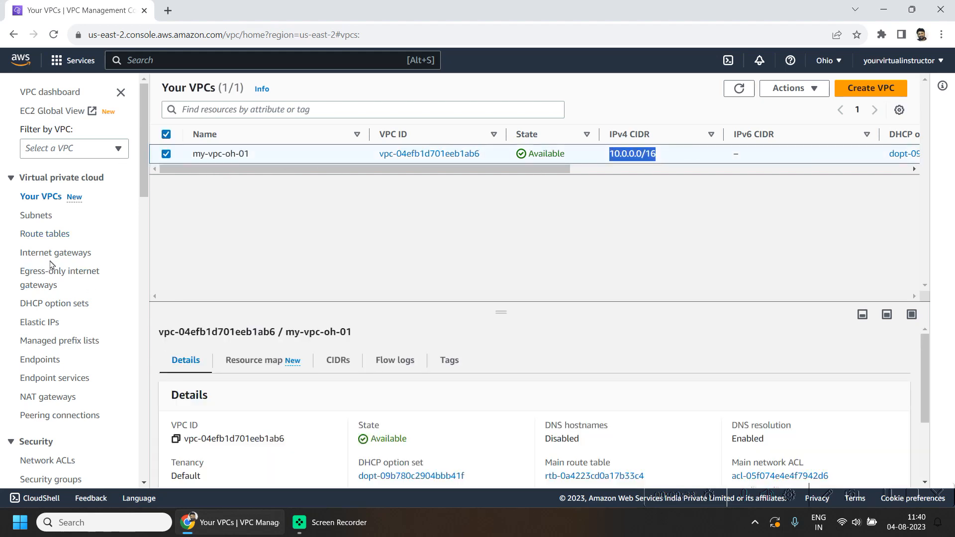
# - Review the VPC's subnets and the routes of the public route table
pyautogui.click(34, 217)
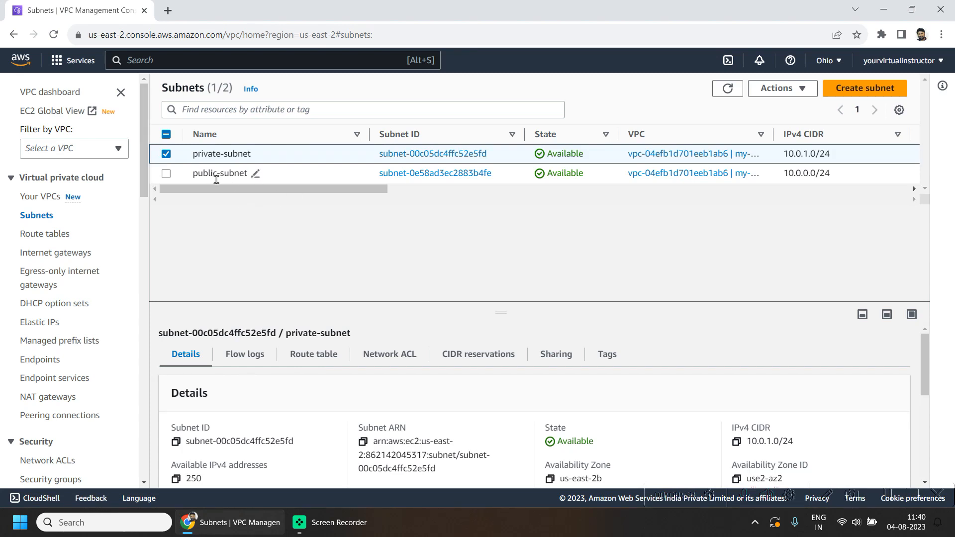
pyautogui.click(41, 236)
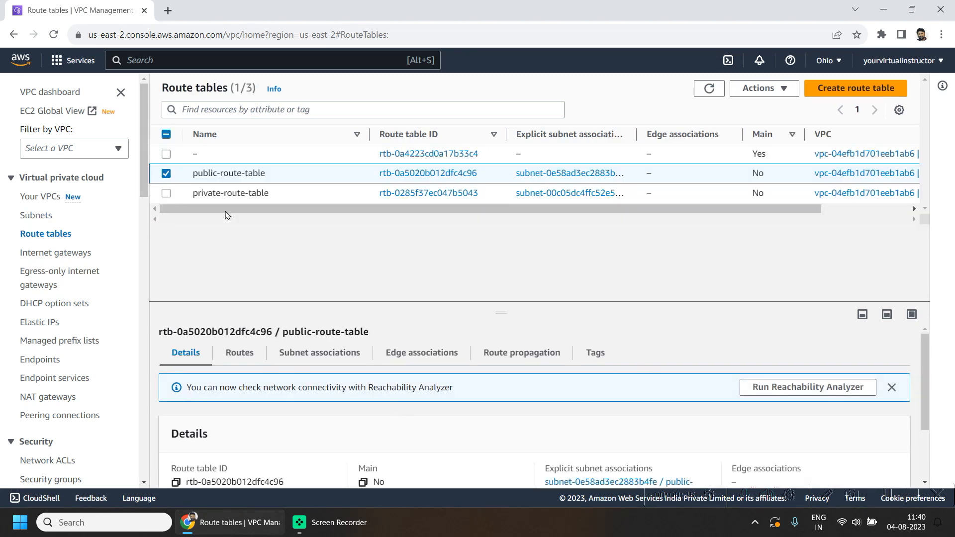
pyautogui.click(239, 352)
pyautogui.scroll(-1, 171, 436)
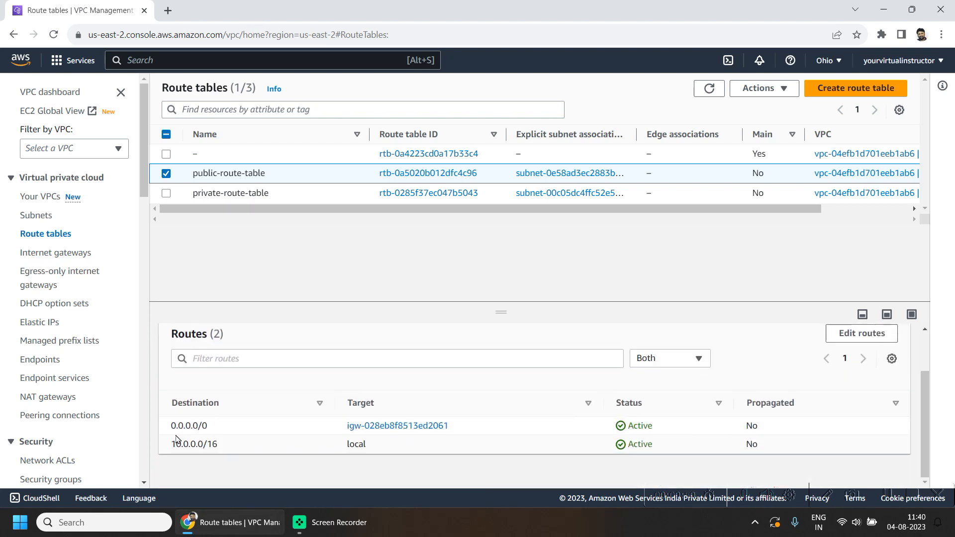
pyautogui.moveTo(166, 429); pyautogui.dragTo(242, 429)
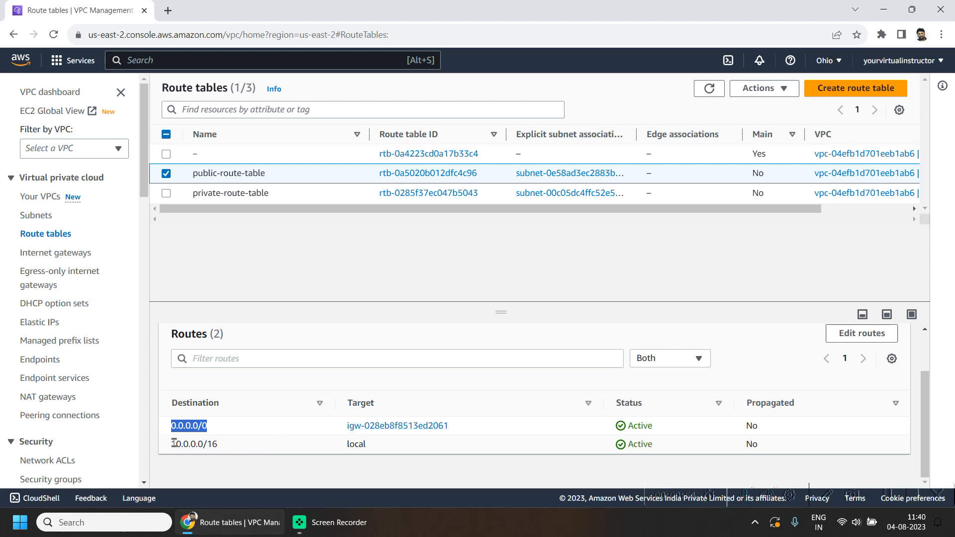
pyautogui.moveTo(174, 440); pyautogui.dragTo(236, 449)
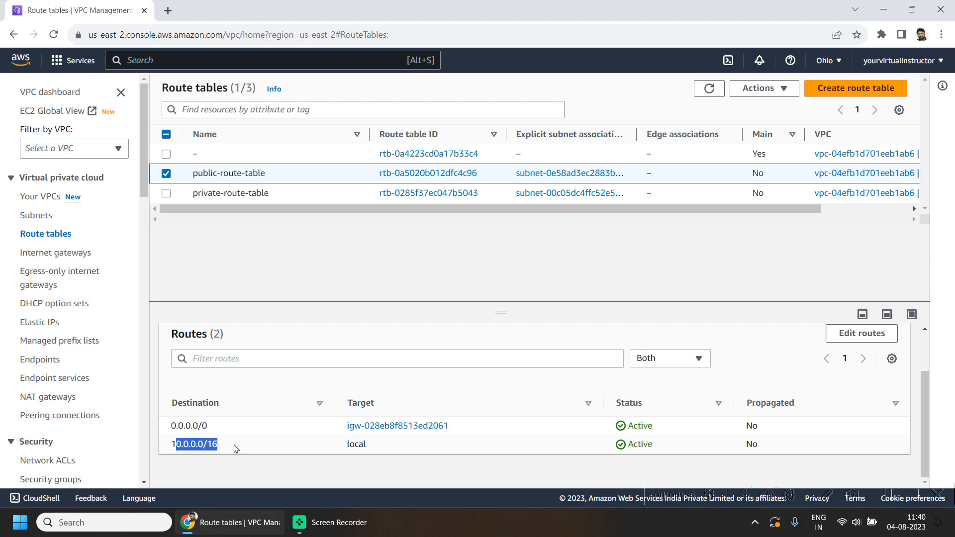
pyautogui.click(236, 449)
# - Examine the routes of the private route table
pyautogui.click(168, 173)
pyautogui.click(166, 193)
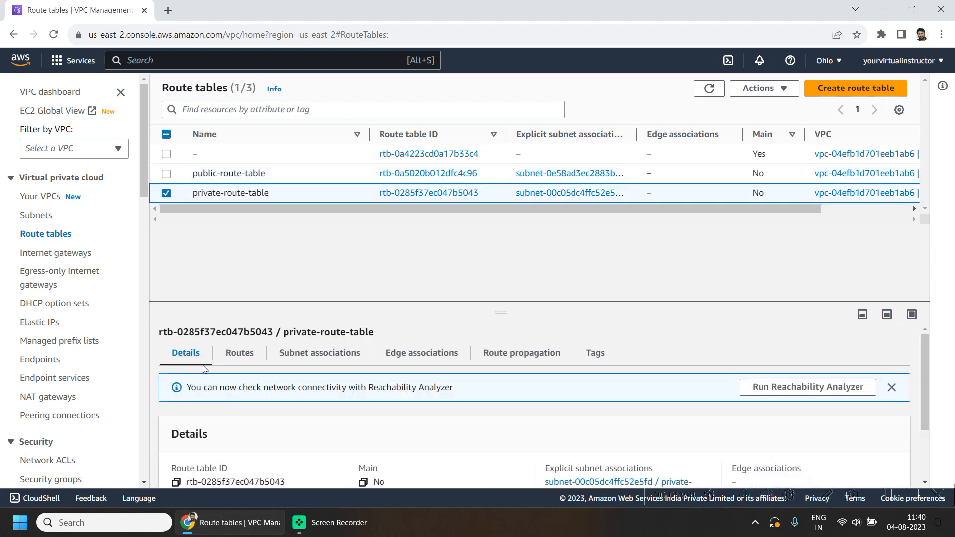
pyautogui.click(249, 355)
pyautogui.scroll(-1, 507, 440)
pyautogui.moveTo(171, 444); pyautogui.dragTo(217, 444)
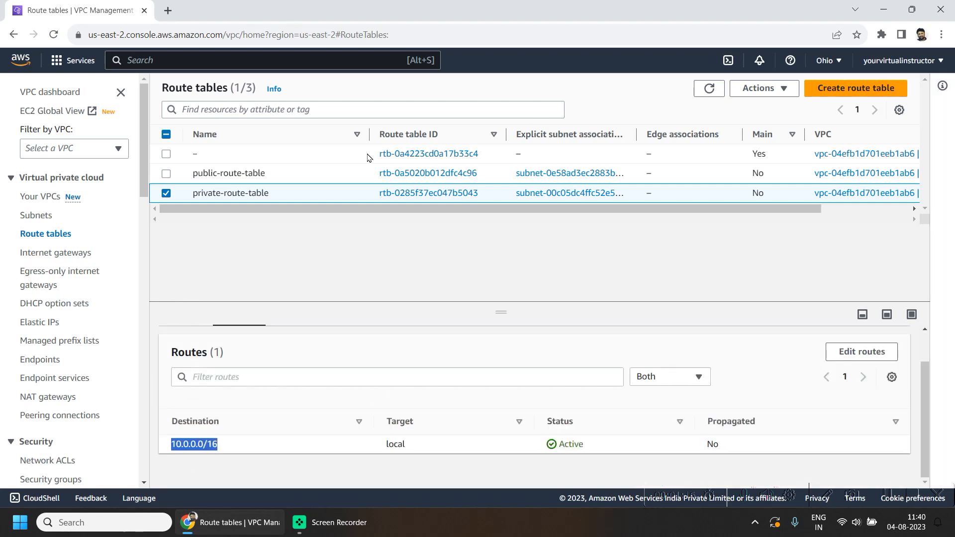
# - Open the Console Home in a new browser tab and switch to it
pyautogui.rightClick(25, 62)
pyautogui.click(82, 70)
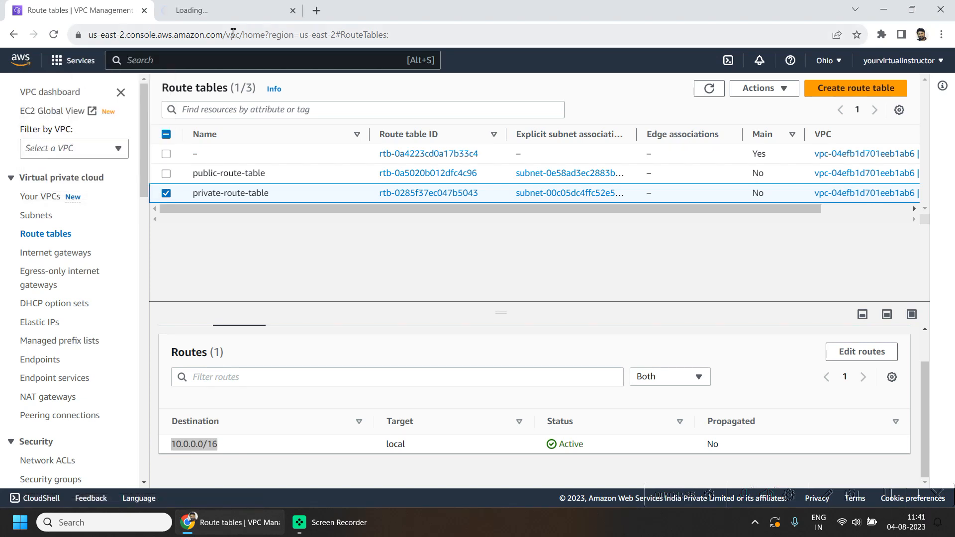
pyautogui.click(224, 11)
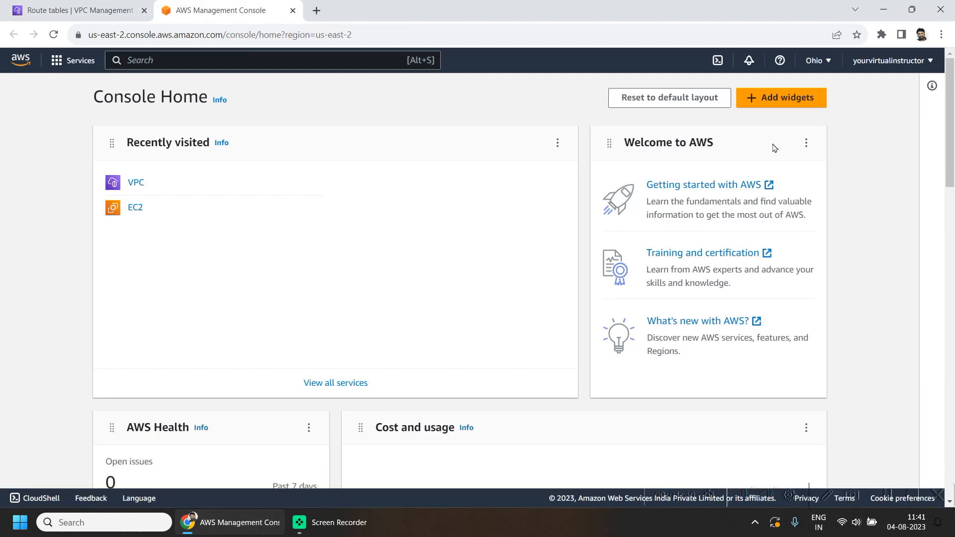
# - Switch the region to US West (N. California) and open the VPC console there
pyautogui.click(825, 63)
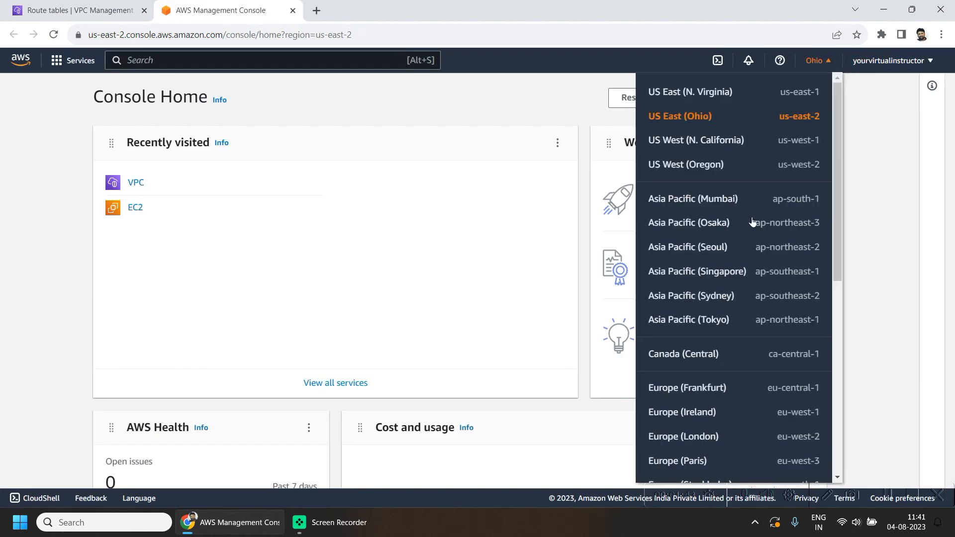
pyautogui.click(706, 140)
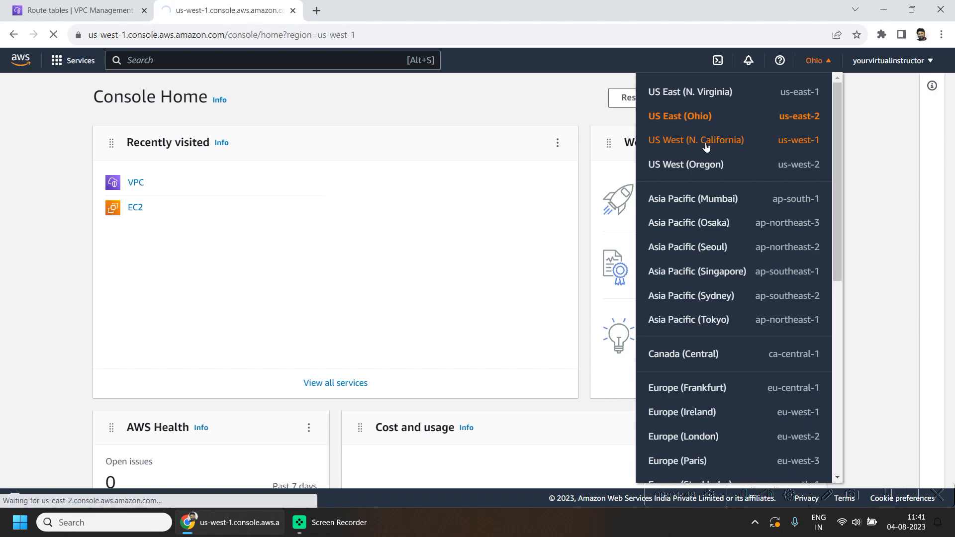
pyautogui.click(133, 183)
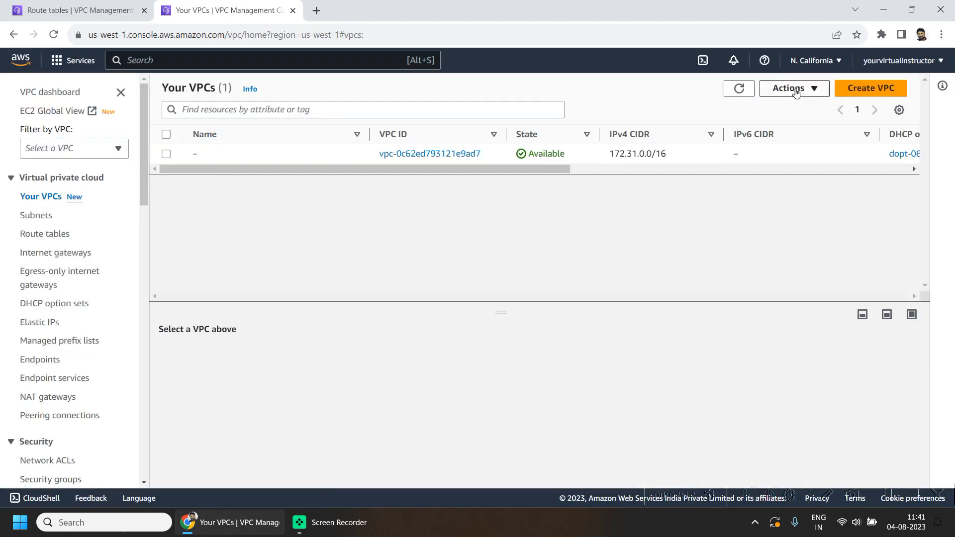
pyautogui.click(793, 88)
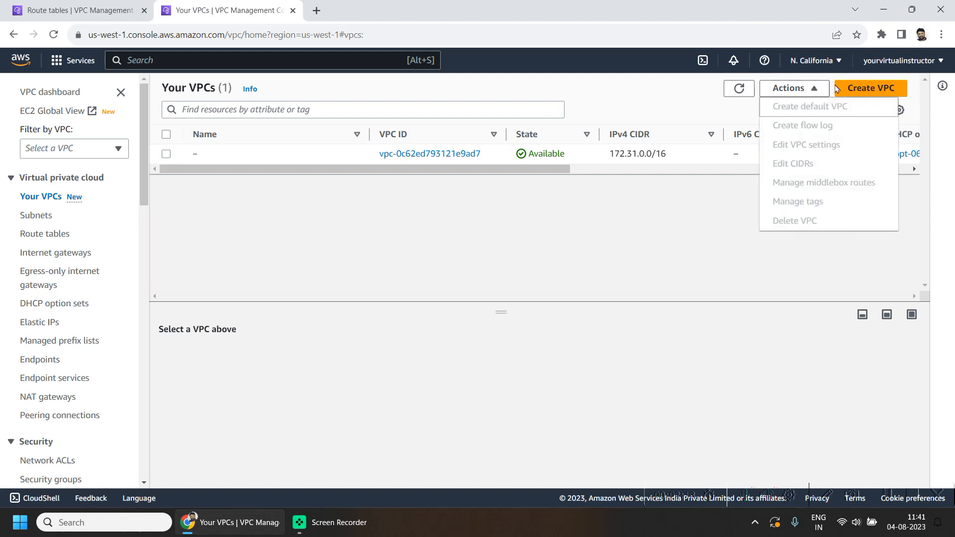
# - Start creating a VPC named my-vpc-nc-01 with IPv4 CIDR 10.1.0.0/24
pyautogui.click(855, 89)
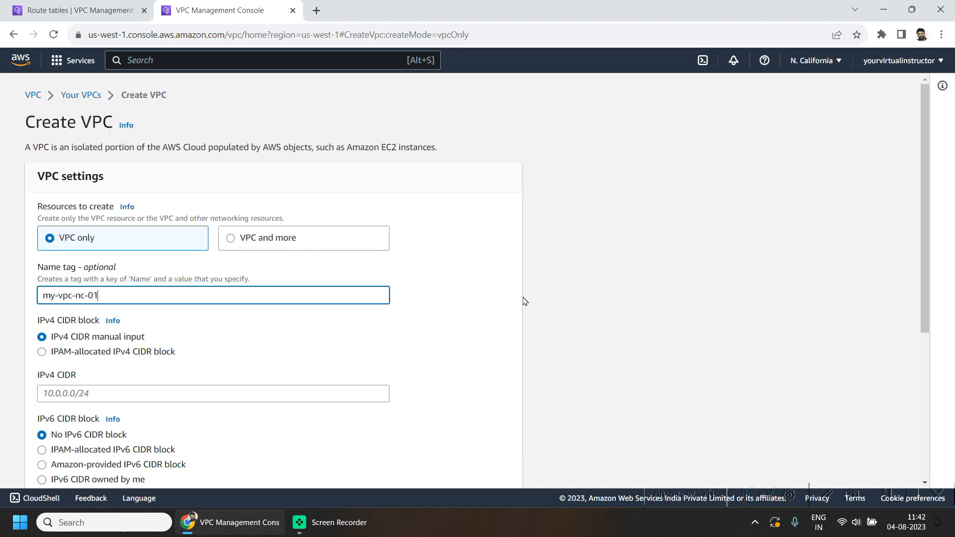
pyautogui.scroll(-3, 429, 315)
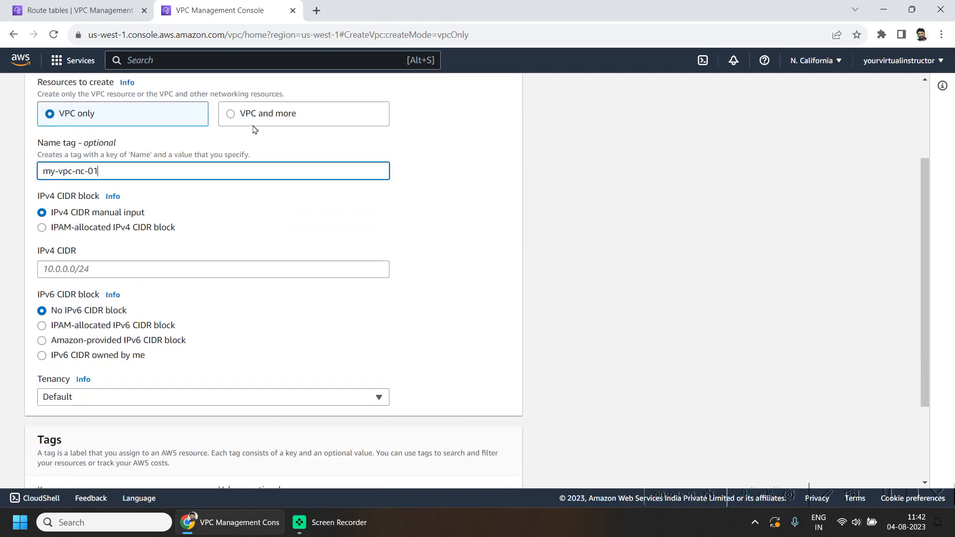
pyautogui.click(108, 268)
pyautogui.write('10.1.0.0/24')
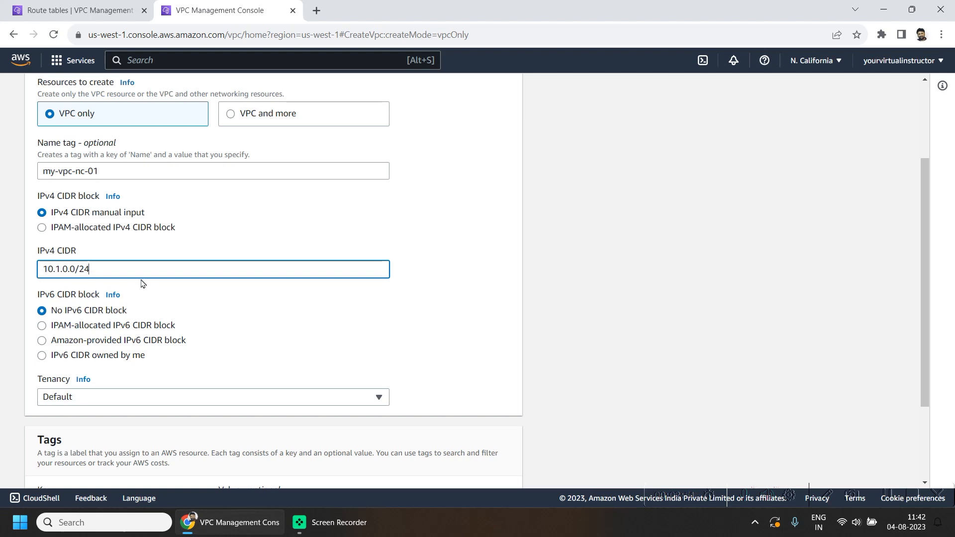
# - Check the Ohio VPC's IPv4 CIDR block in the first tab
pyautogui.click(102, 9)
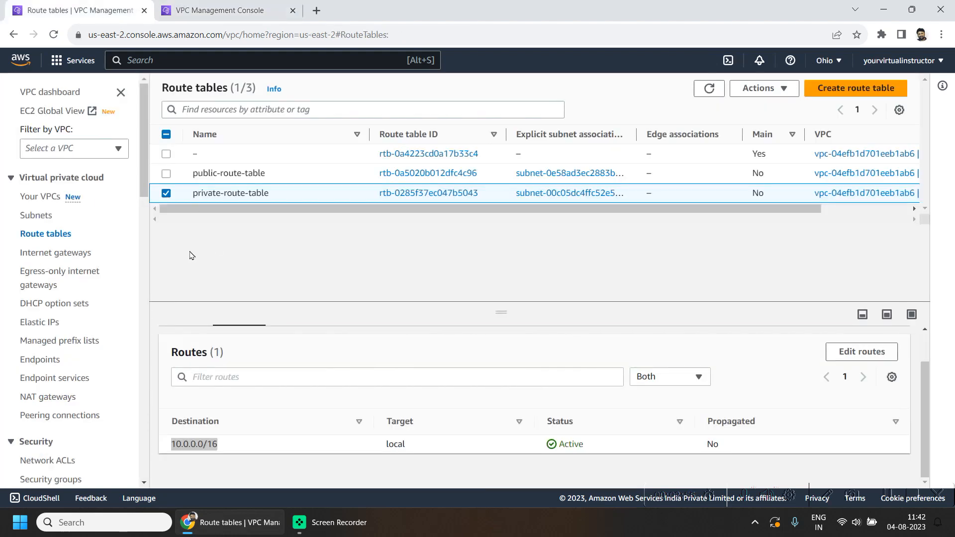
pyautogui.click(42, 197)
pyautogui.moveTo(610, 154); pyautogui.dragTo(678, 155)
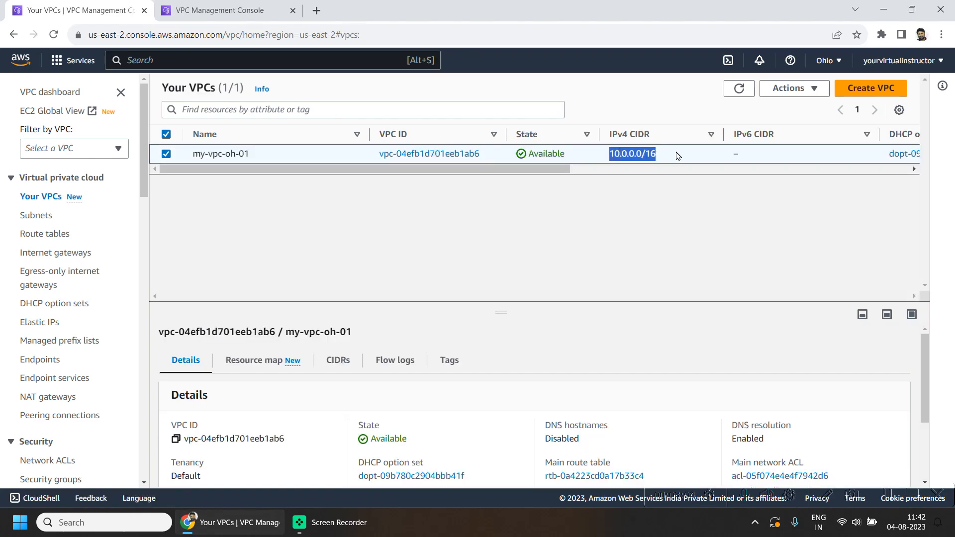
# - Change the new VPC's IPv4 CIDR to 10.1.0.0/16 and create the VPC
pyautogui.click(211, 9)
pyautogui.moveTo(40, 268); pyautogui.dragTo(175, 285)
pyautogui.press('Right')
pyautogui.scroll(-1, 479, 317)
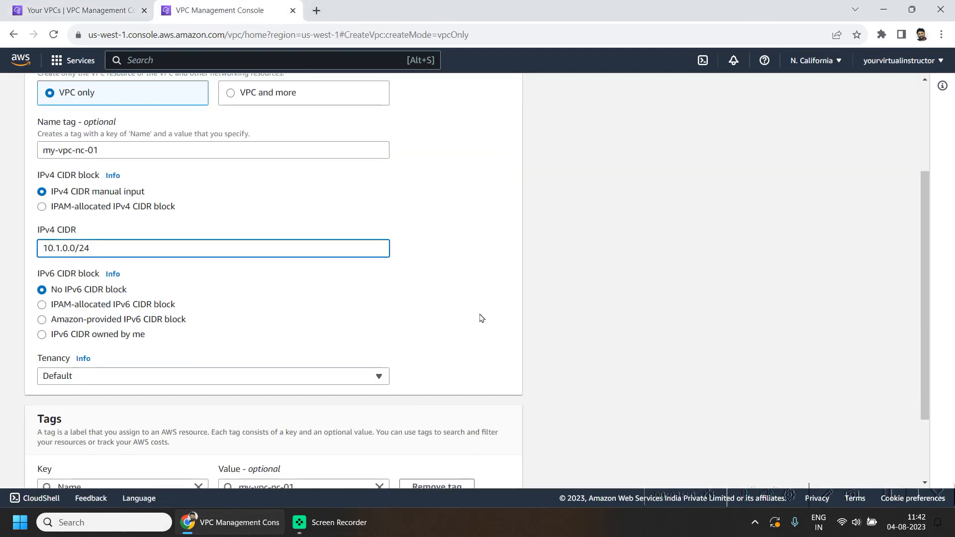
pyautogui.press('BackSpace')
pyautogui.press('BackSpace')
pyautogui.press('Return')
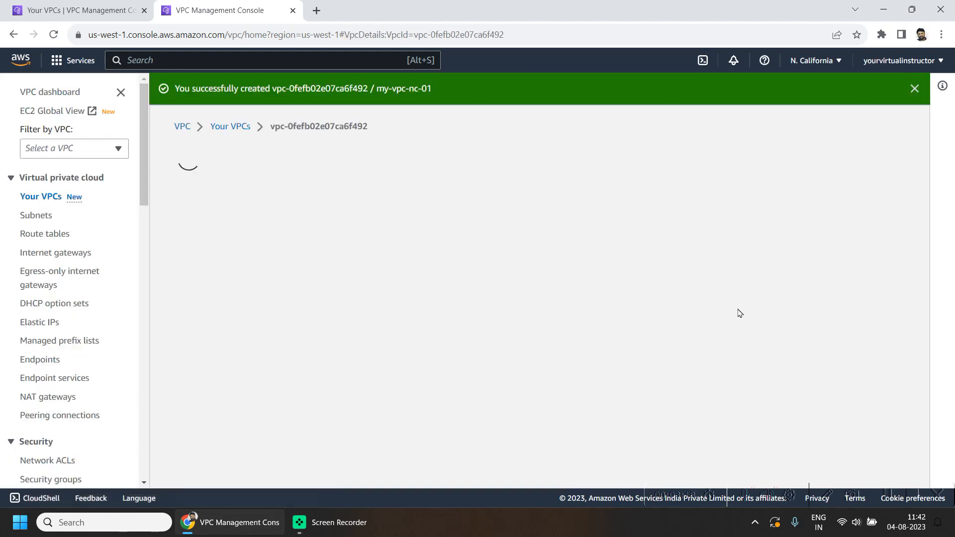
# - Create subnet my-subnet-nc-01 in my-vpc-nc-01 with IPv4 CIDR block 10.1.0.0/24
pyautogui.click(47, 215)
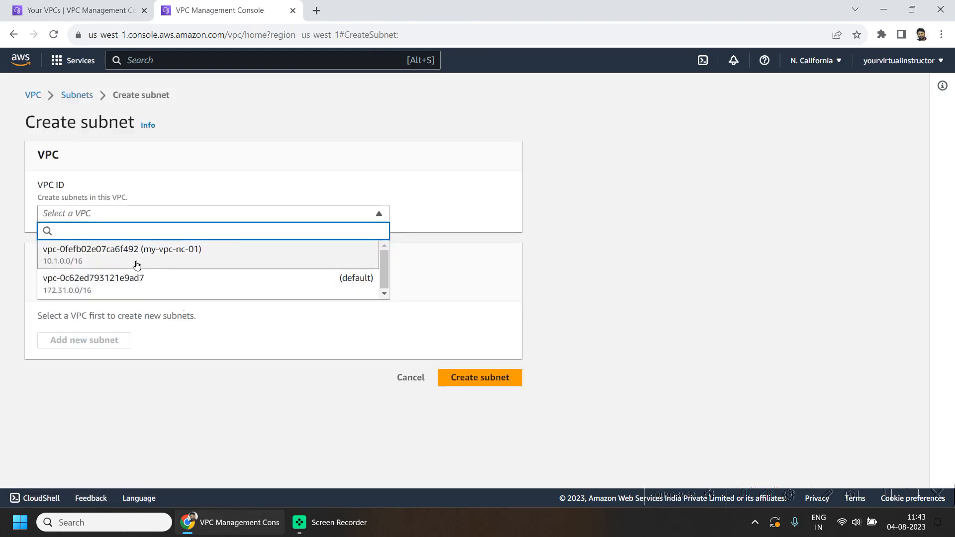
pyautogui.click(197, 256)
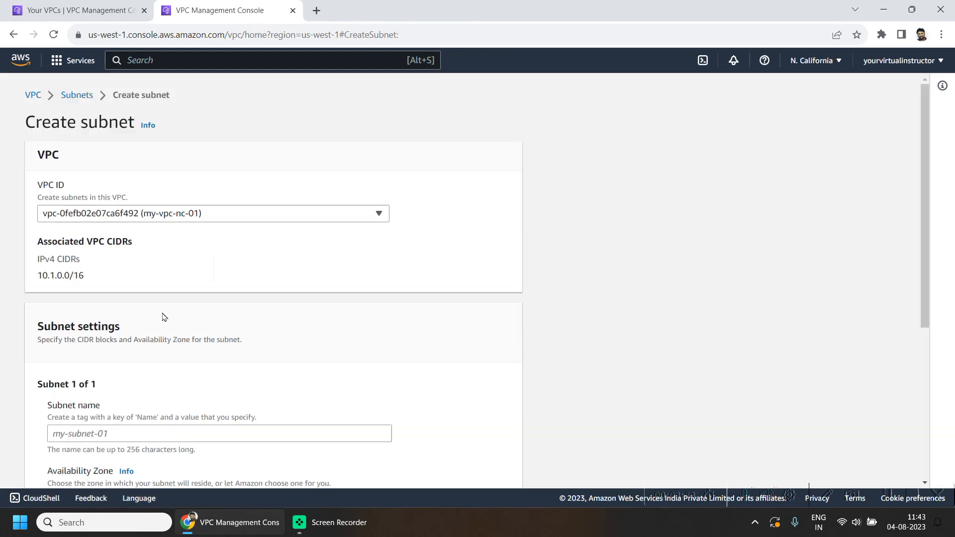
pyautogui.scroll(-1, 297, 399)
pyautogui.click(111, 371)
pyautogui.write('my-subnet-nc-01')
pyautogui.scroll(-4, 478, 405)
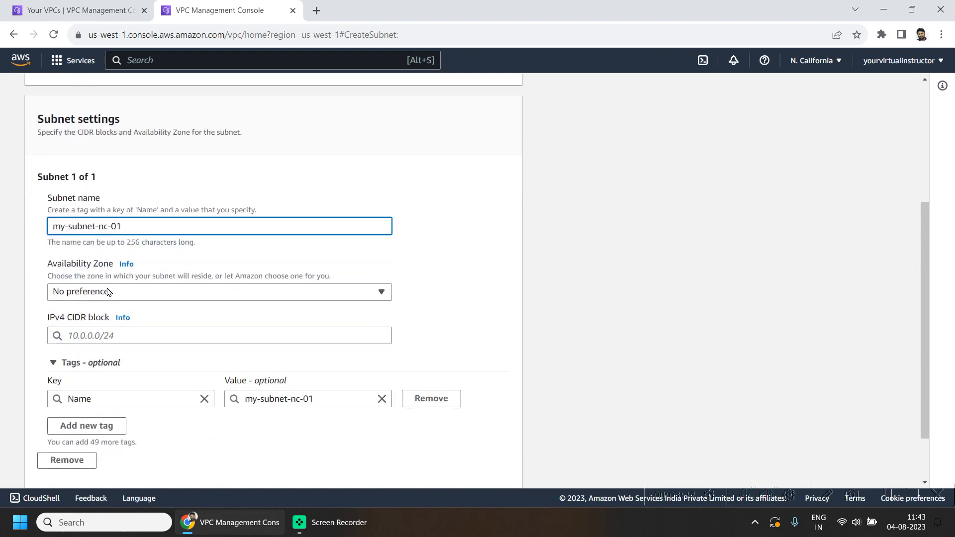
pyautogui.click(375, 264)
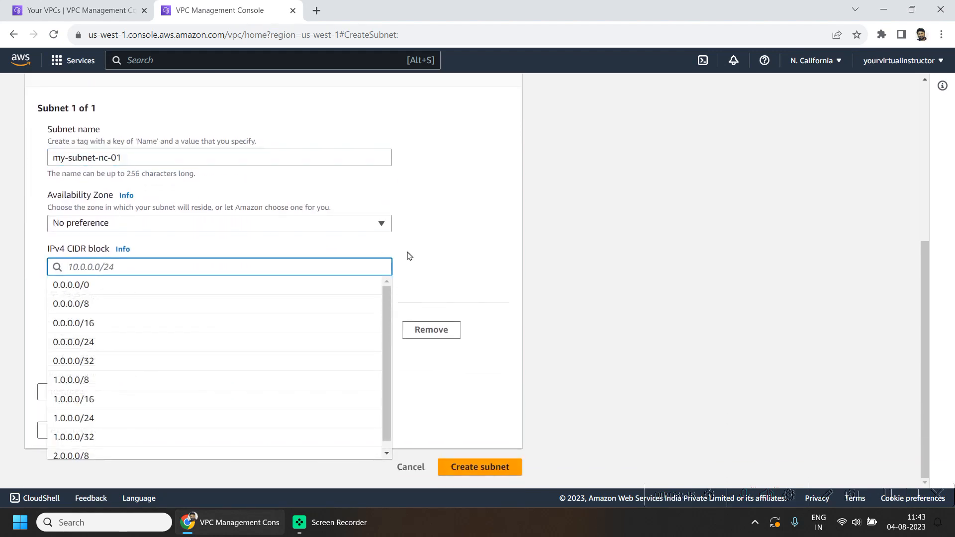
pyautogui.write('10.1.0.0/24')
pyautogui.click(457, 267)
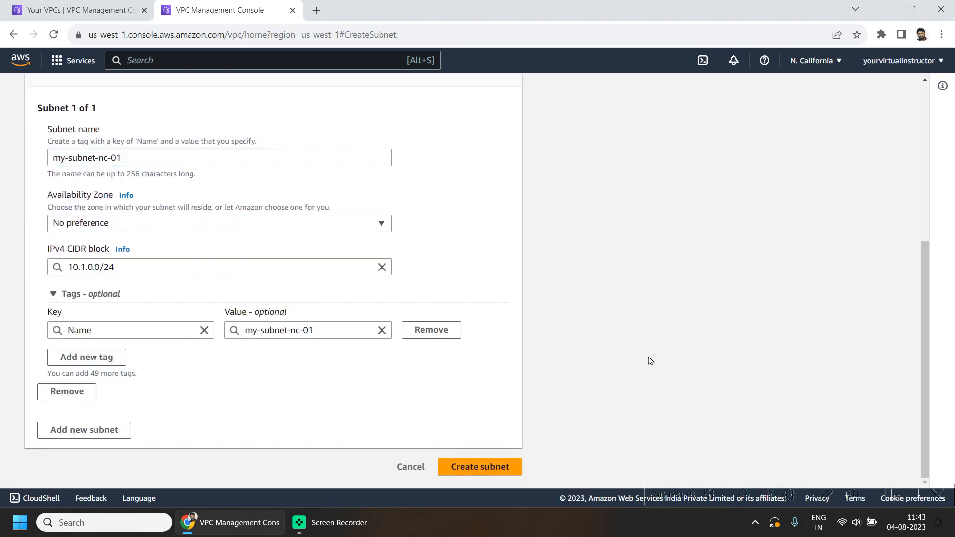
pyautogui.click(483, 471)
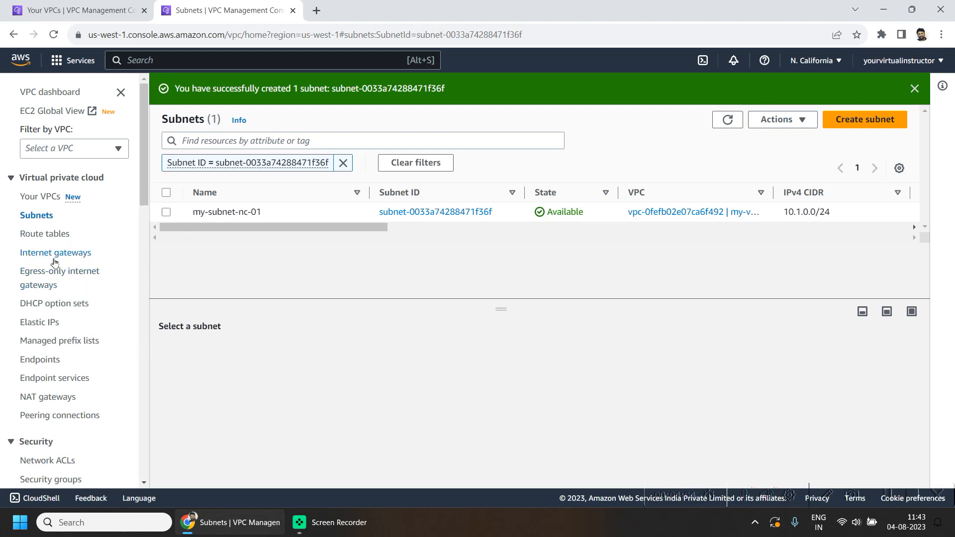
# - Create route table my-route-table-nc-01 for the VPC my-vpc-nc-01
pyautogui.click(38, 237)
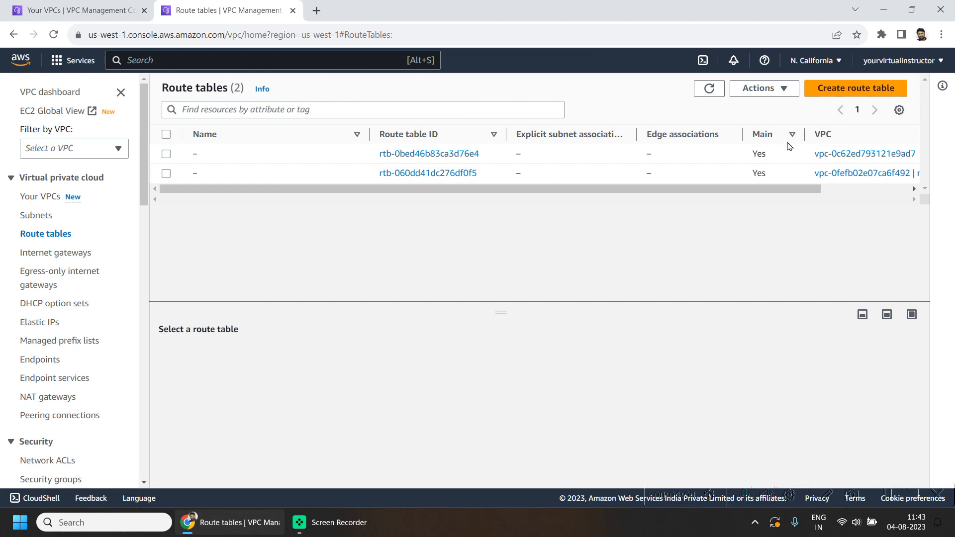
pyautogui.click(866, 93)
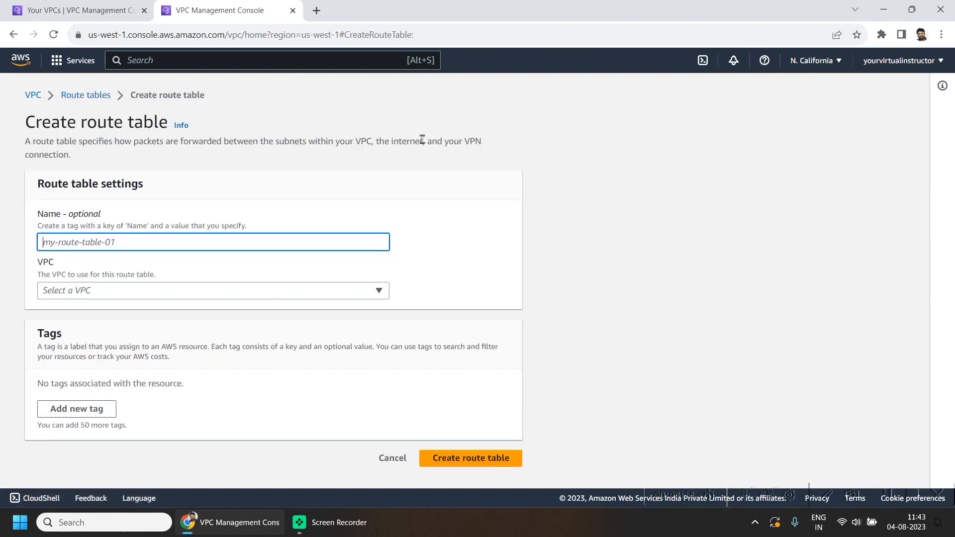
pyautogui.write('my-route-table-nc-01')
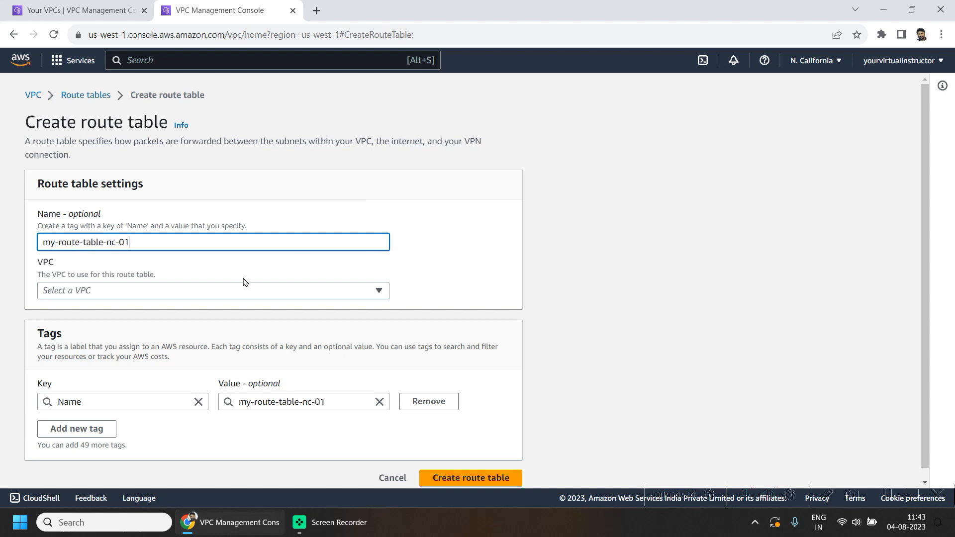
pyautogui.click(248, 291)
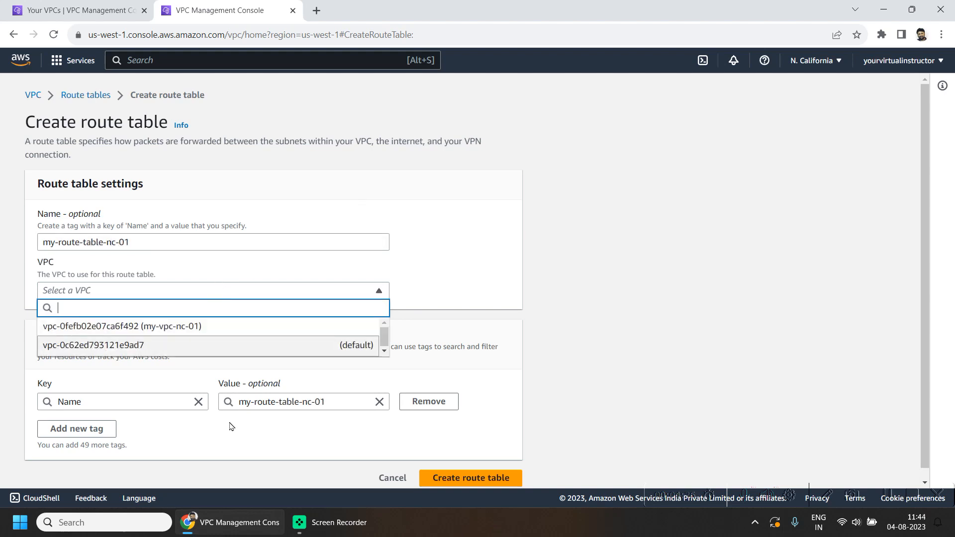
pyautogui.click(222, 329)
pyautogui.scroll(-1, 637, 378)
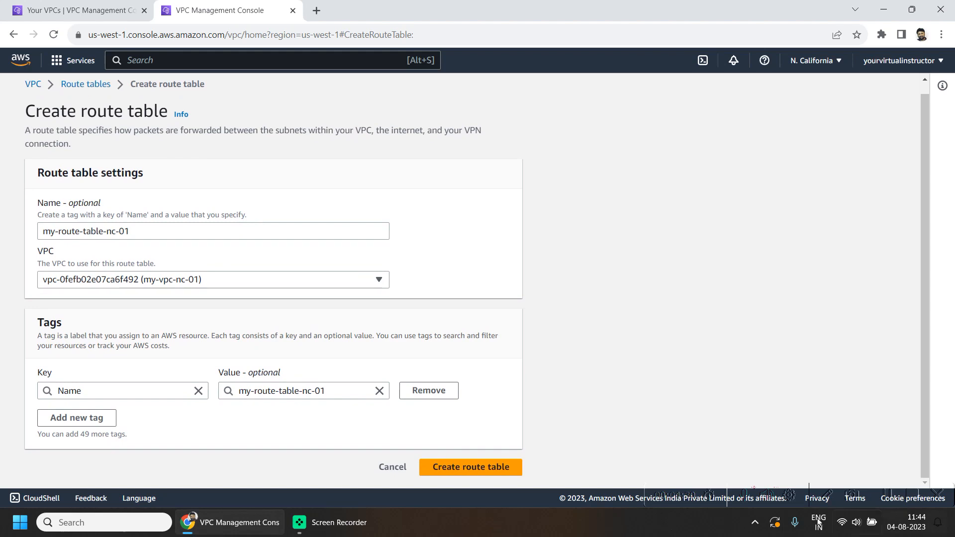
pyautogui.click(450, 467)
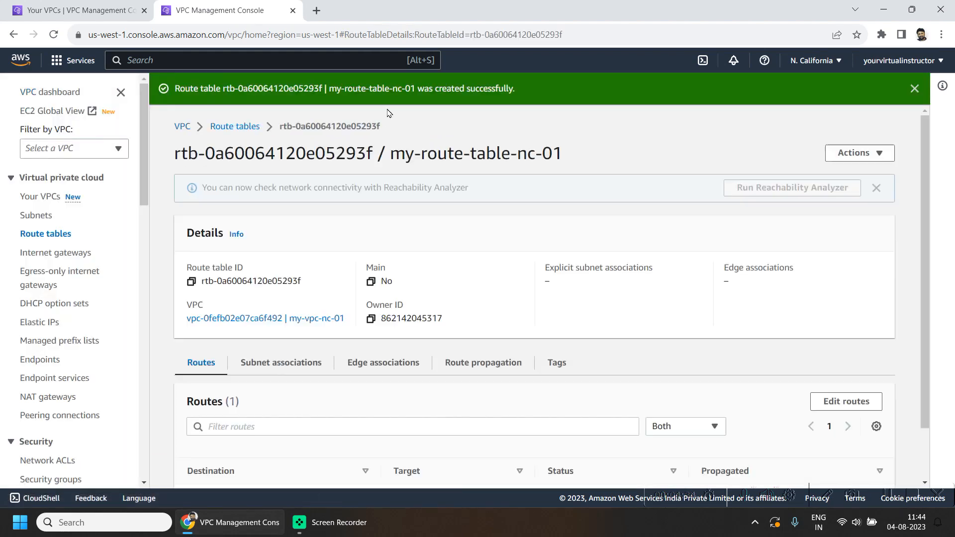
# - Associate subnet my-subnet-nc-01 with the route table my-route-table-nc-01
pyautogui.click(288, 370)
pyautogui.click(215, 371)
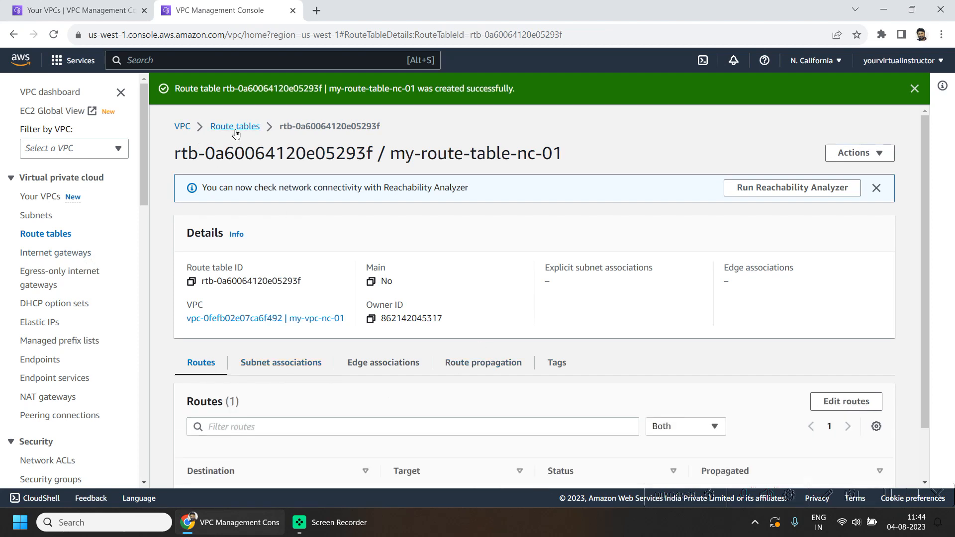
pyautogui.click(219, 127)
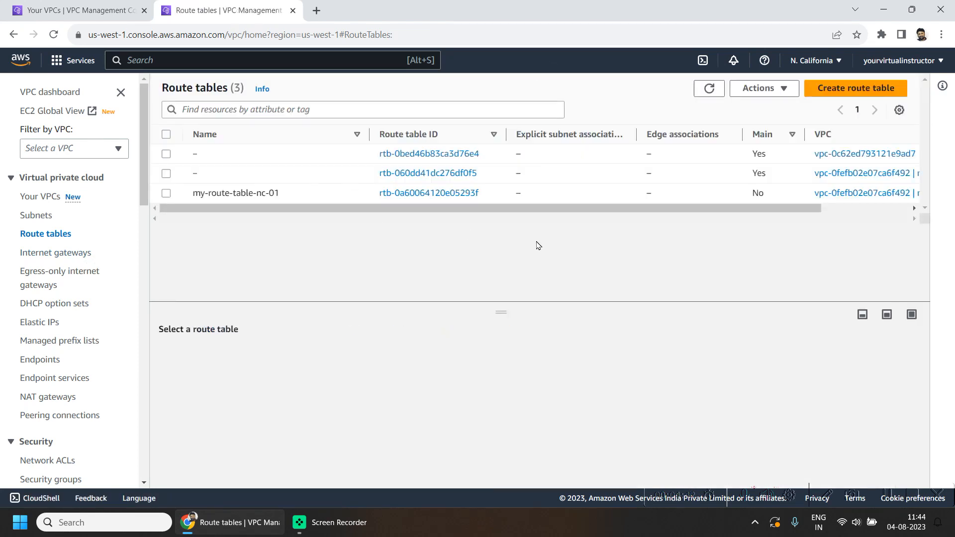
pyautogui.click(166, 193)
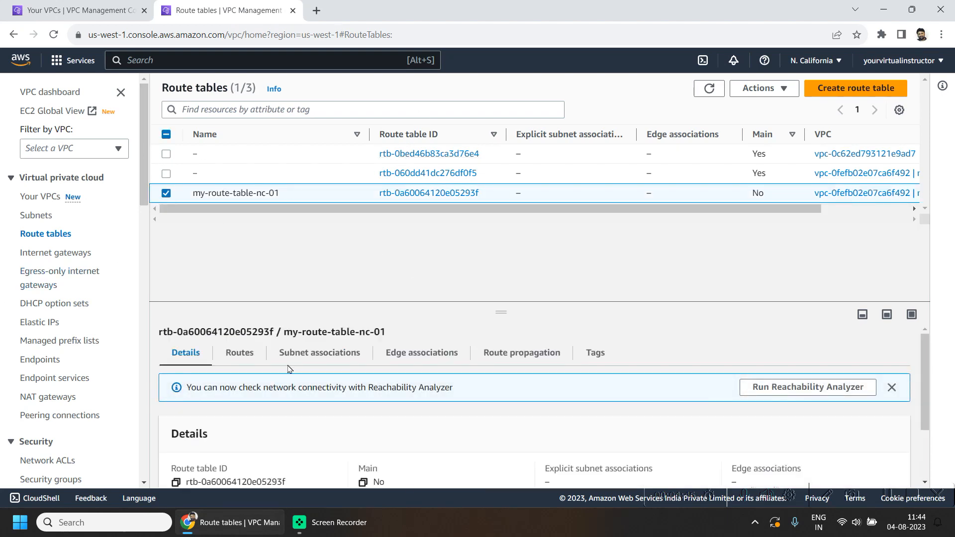
pyautogui.click(308, 360)
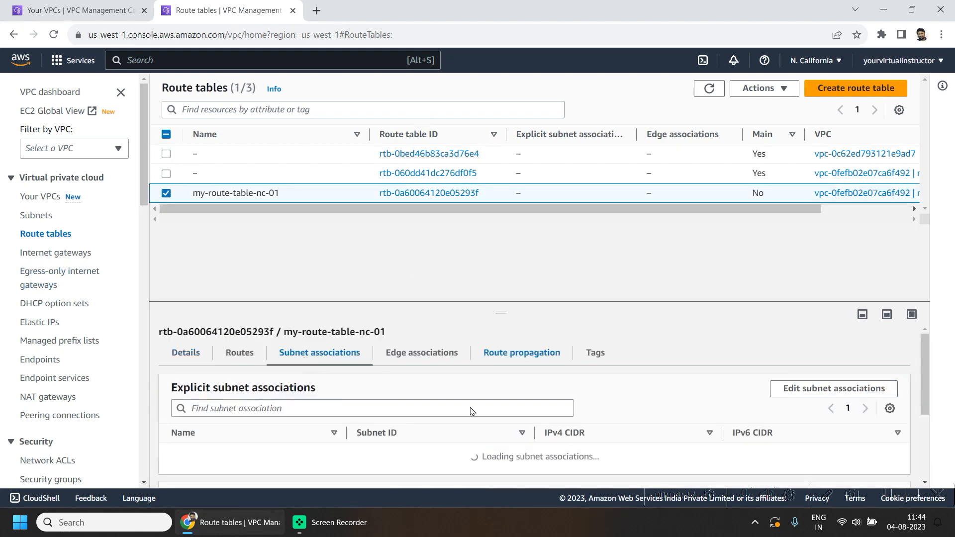
pyautogui.click(823, 386)
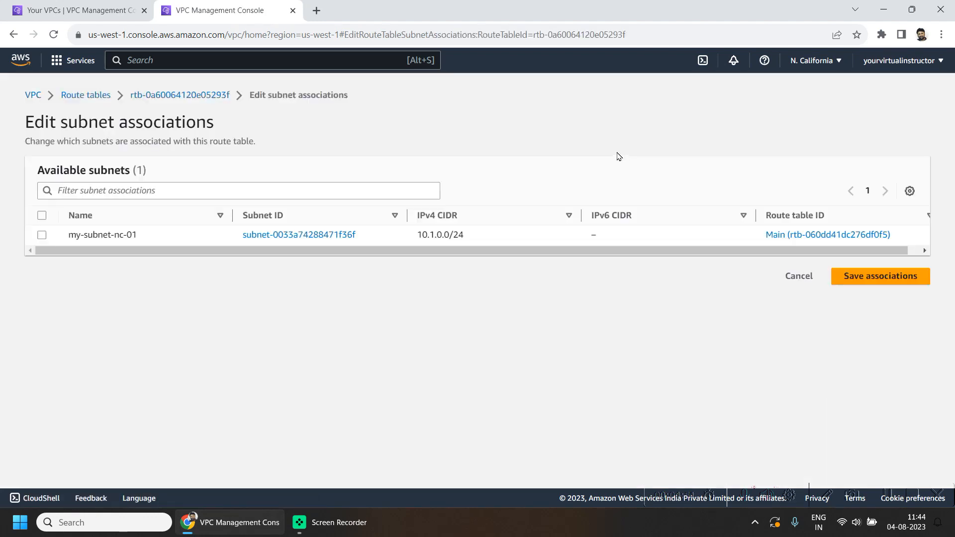
pyautogui.click(42, 231)
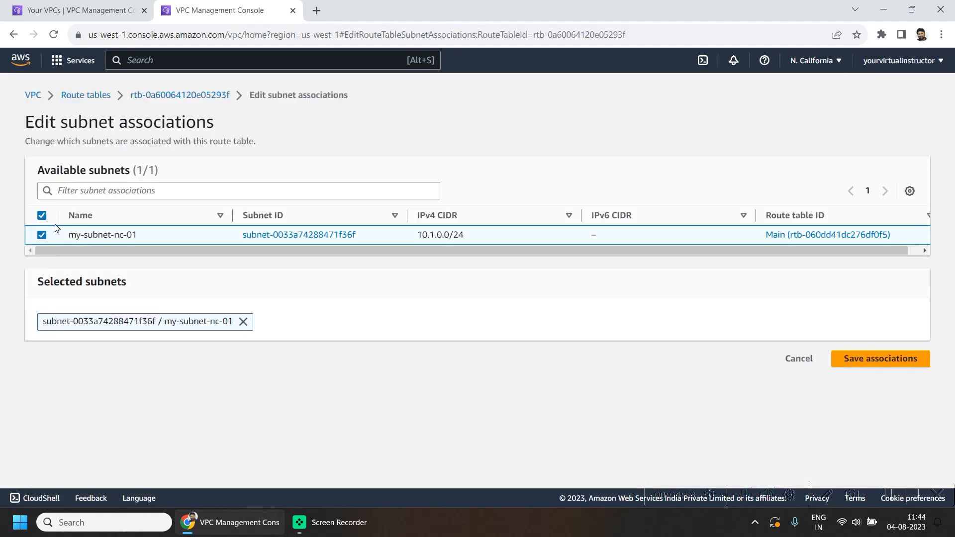
pyautogui.click(875, 359)
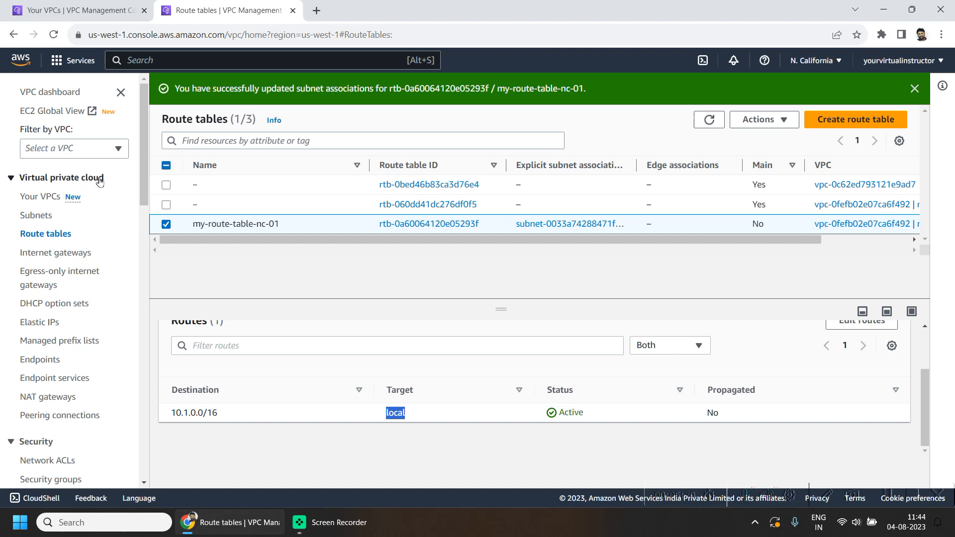
# - Start a new VPC peering connection named my-pc-oh_nc-01 with my-vpc-nc-01 as the requester VPC
pyautogui.click(87, 419)
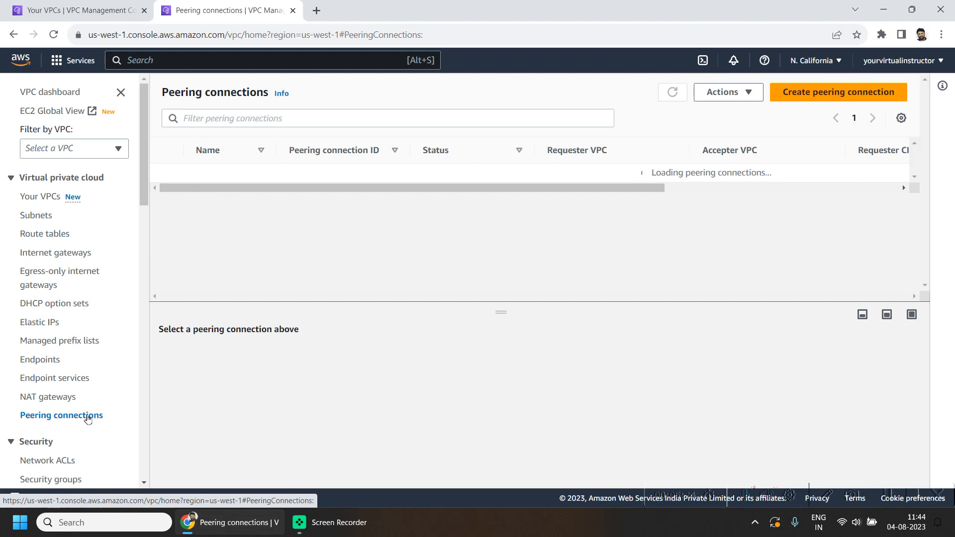
pyautogui.click(851, 91)
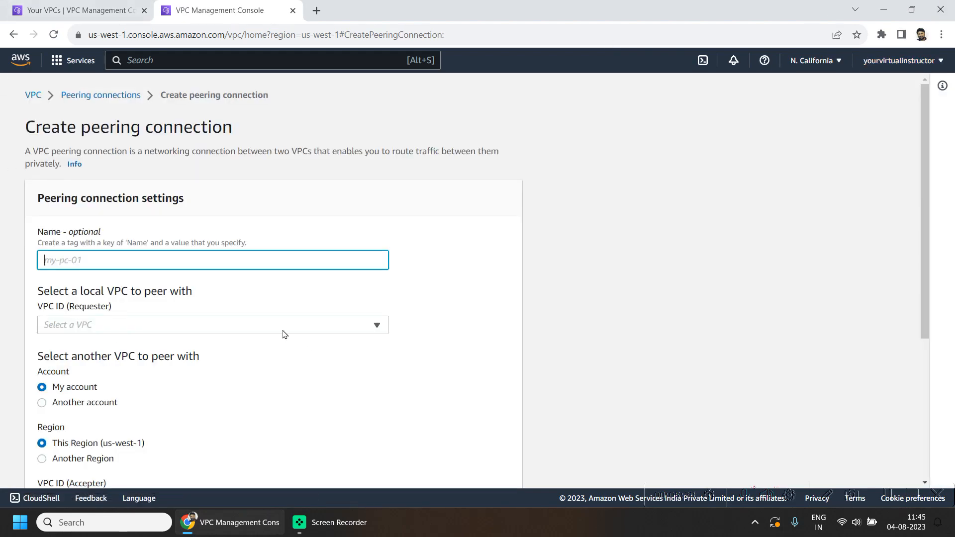
pyautogui.click(164, 257)
pyautogui.write('my-')
pyautogui.write('pc-nv_')
pyautogui.press('BackSpace')
pyautogui.press('BackSpace')
pyautogui.press('BackSpace')
pyautogui.write('o')
pyautogui.click(94, 326)
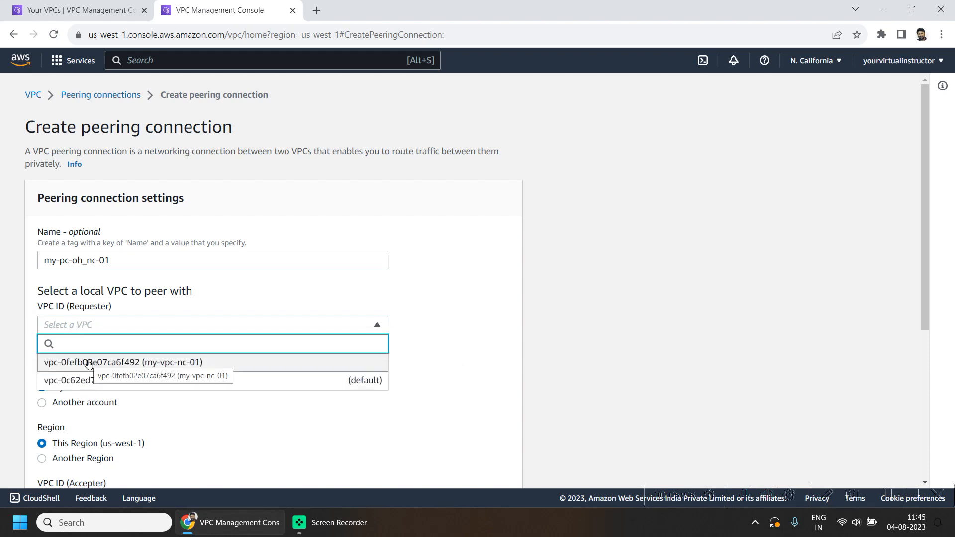
pyautogui.click(137, 366)
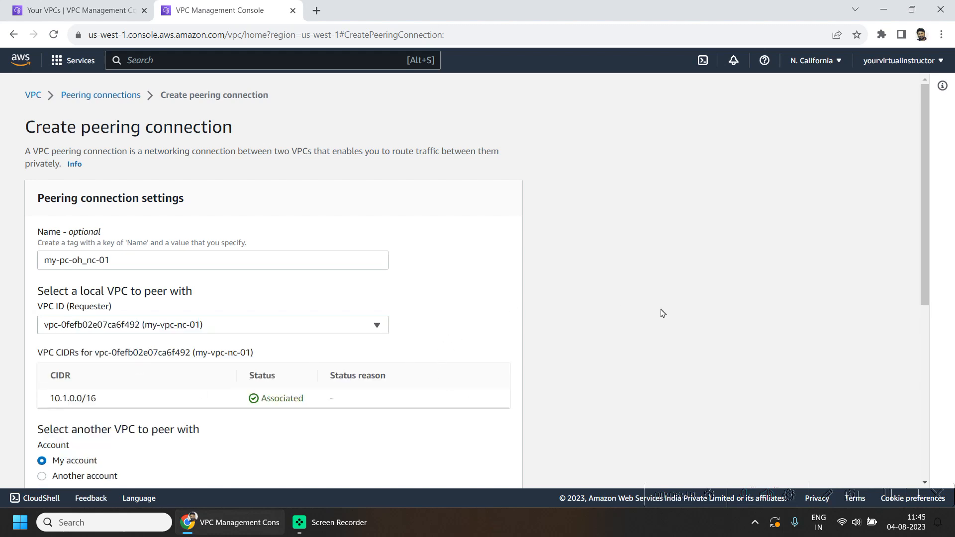
pyautogui.scroll(-3, 660, 312)
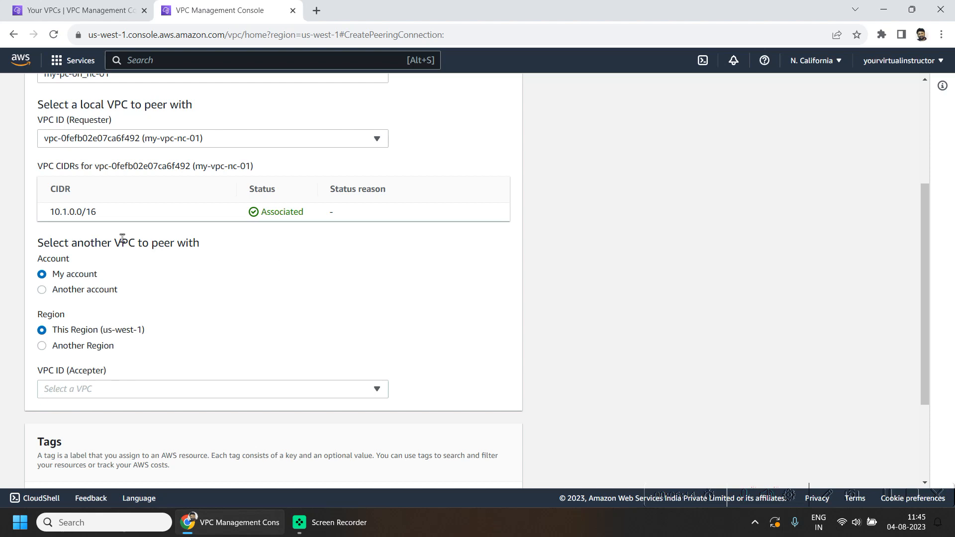
pyautogui.click(59, 291)
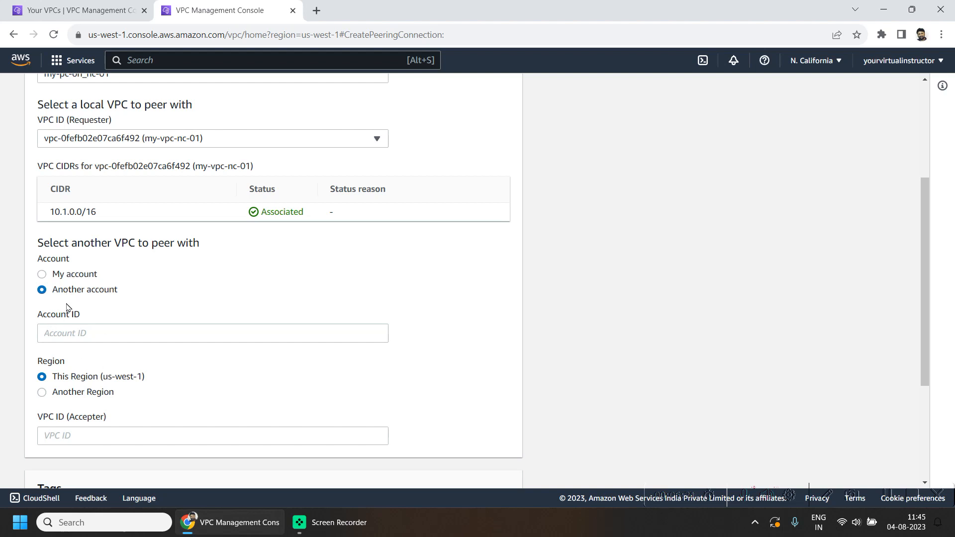
pyautogui.click(65, 330)
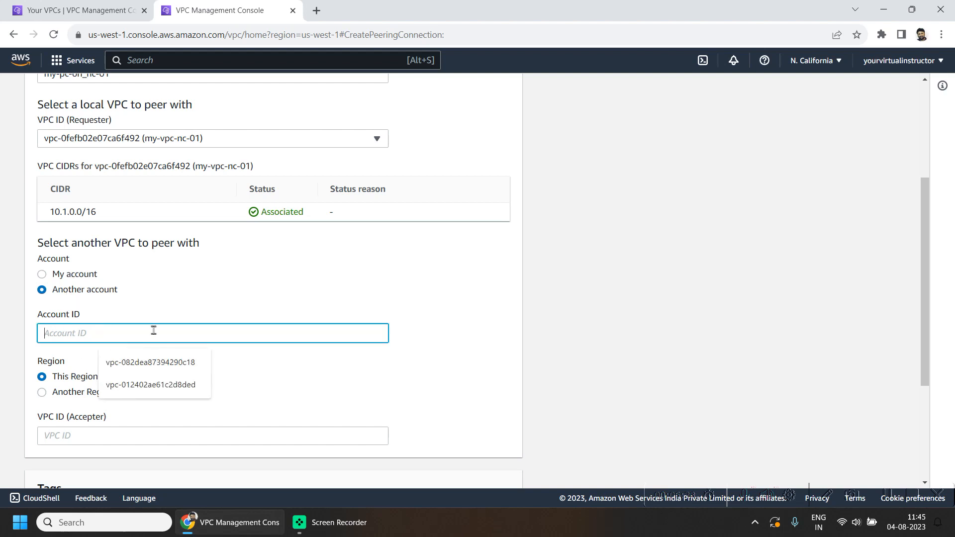
pyautogui.click(82, 279)
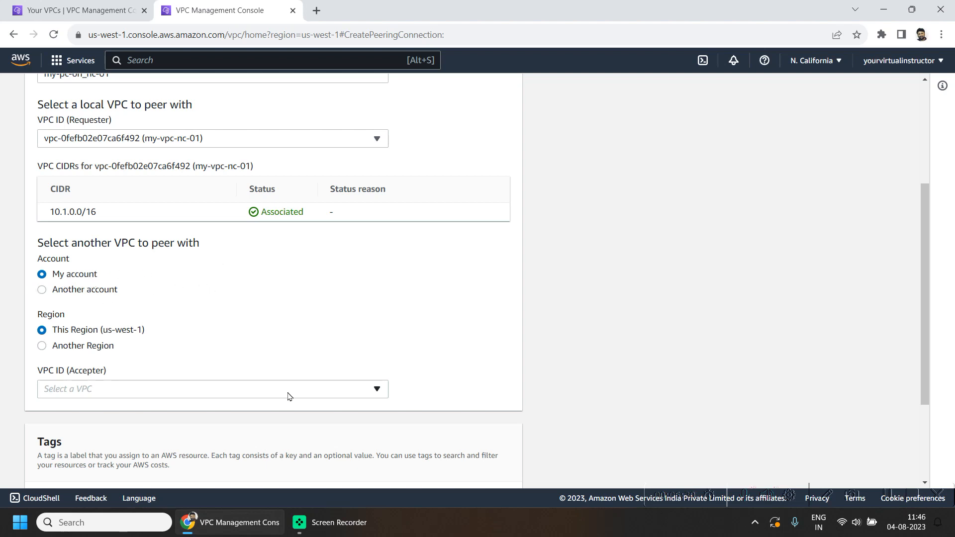
# - Set the peer VPC's region to Another Region, US East (Ohio) (us-east-2), keeping My account
pyautogui.scroll(-1, 253, 352)
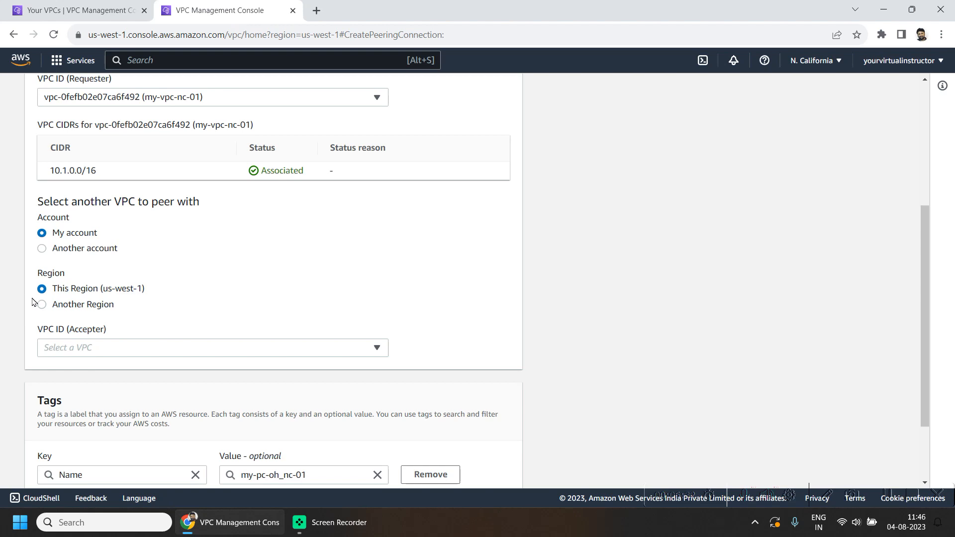
pyautogui.click(57, 306)
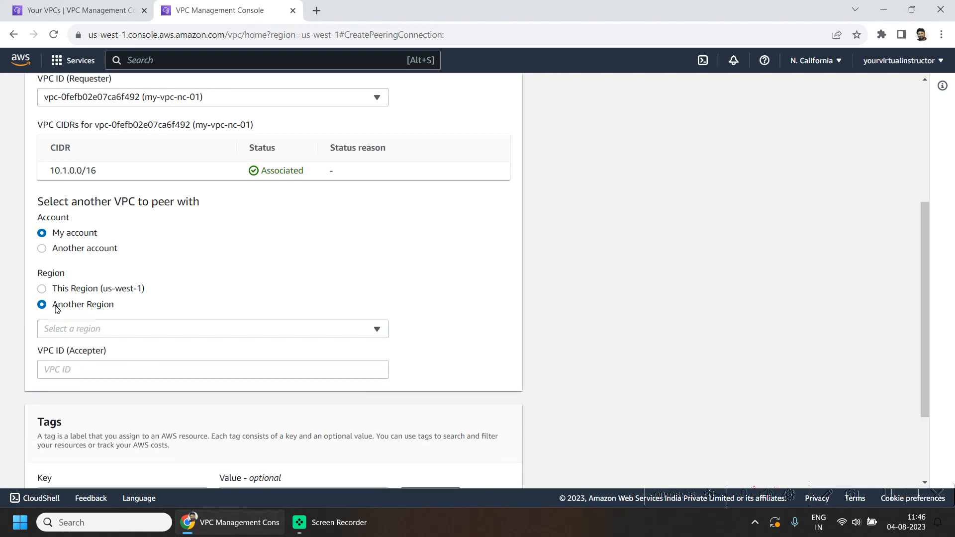
pyautogui.click(88, 295)
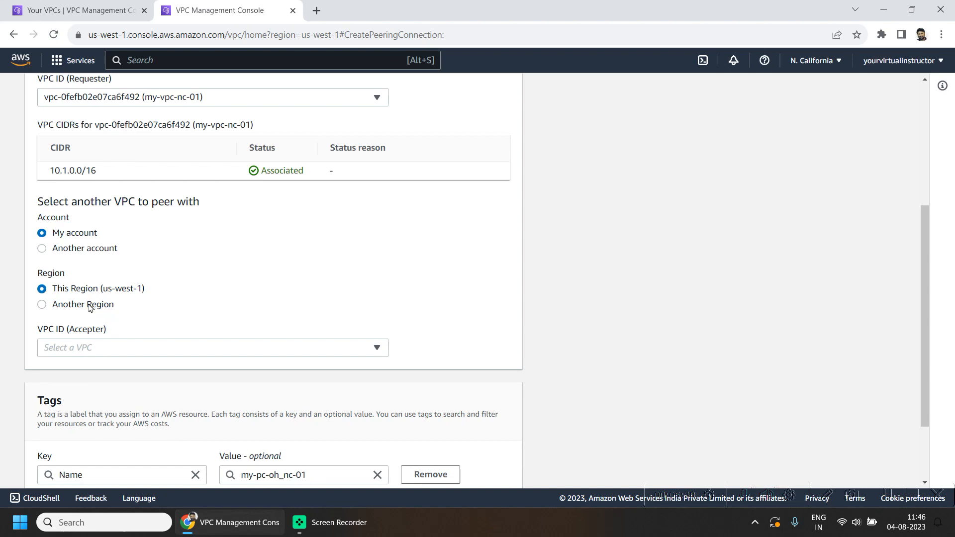
pyautogui.click(95, 308)
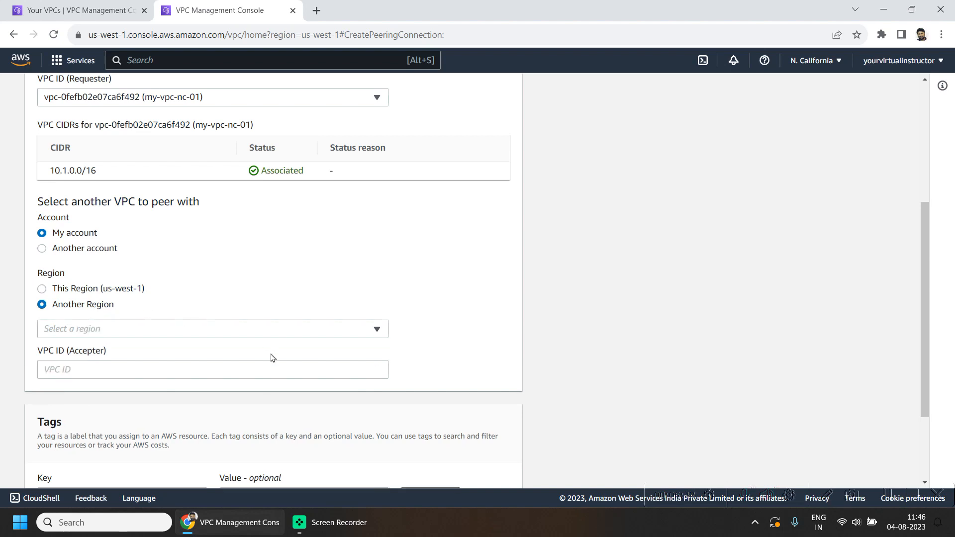
pyautogui.click(179, 328)
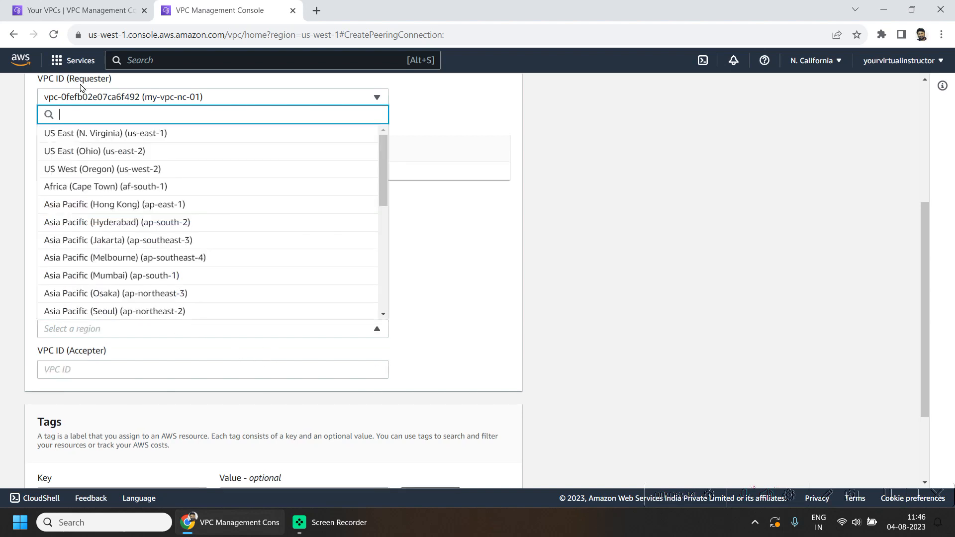
pyautogui.click(99, 158)
# - Copy the Ohio VPC's ID from the first tab, enter it as the accepter VPC ID, and create the peering connection
pyautogui.click(118, 362)
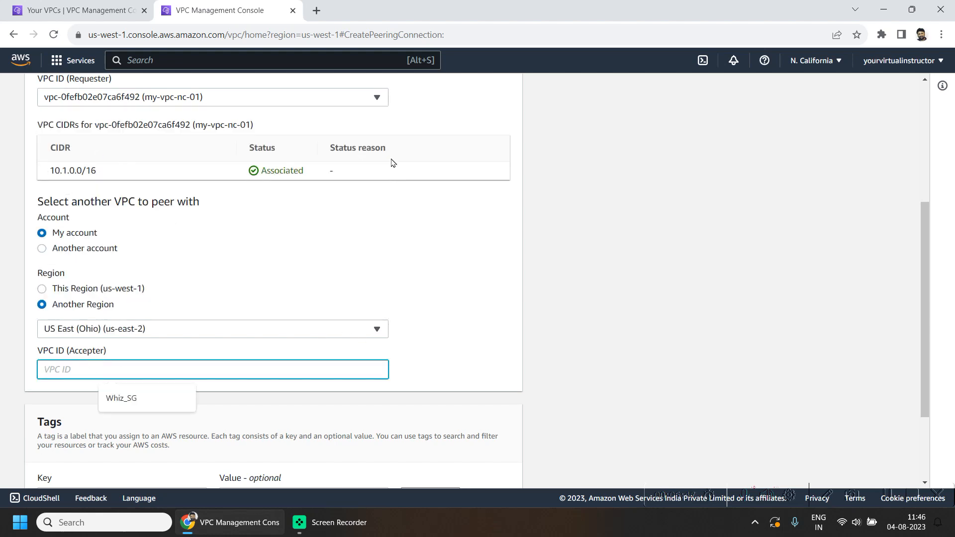
pyautogui.click(100, 10)
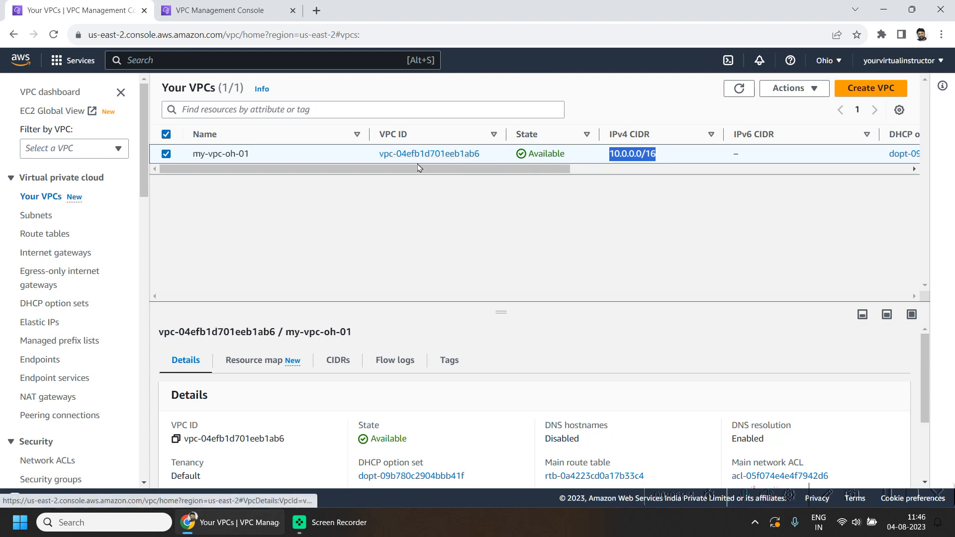
pyautogui.click(175, 439)
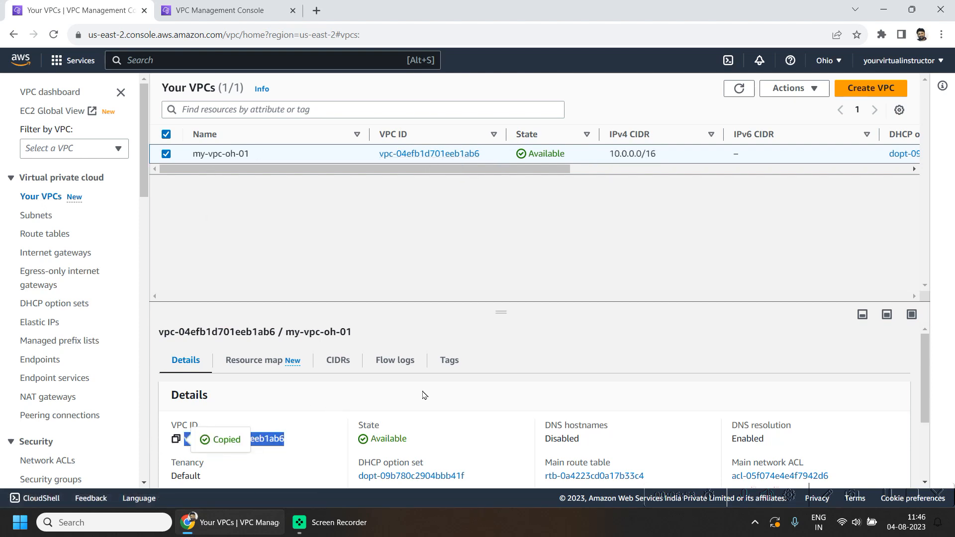
pyautogui.click(202, 6)
pyautogui.hotkey('ctrl', 'v')
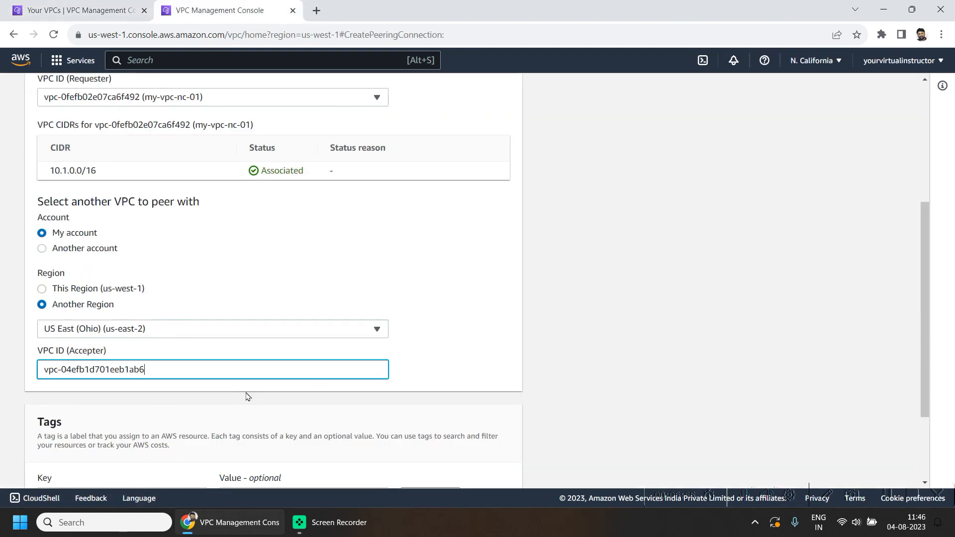
pyautogui.click(535, 286)
pyautogui.scroll(-3, 527, 318)
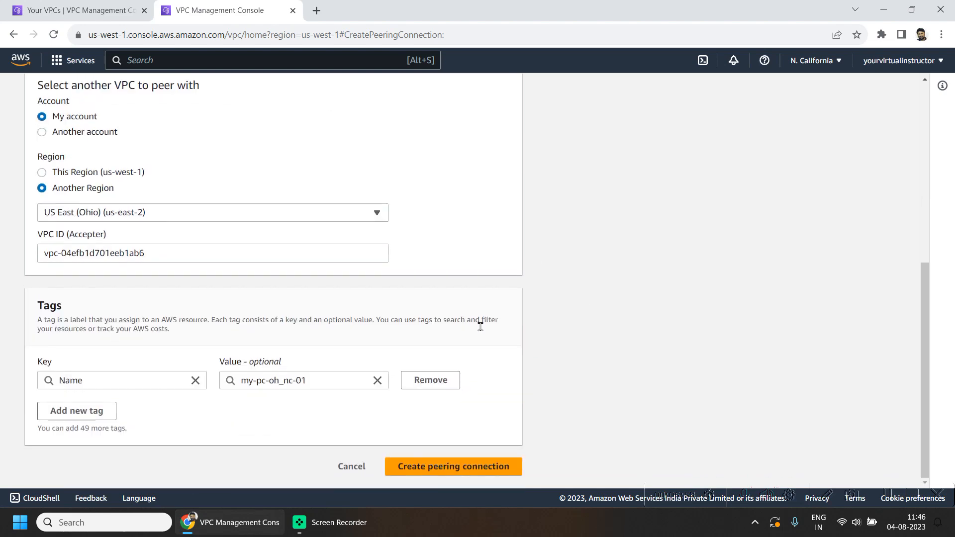
pyautogui.click(497, 466)
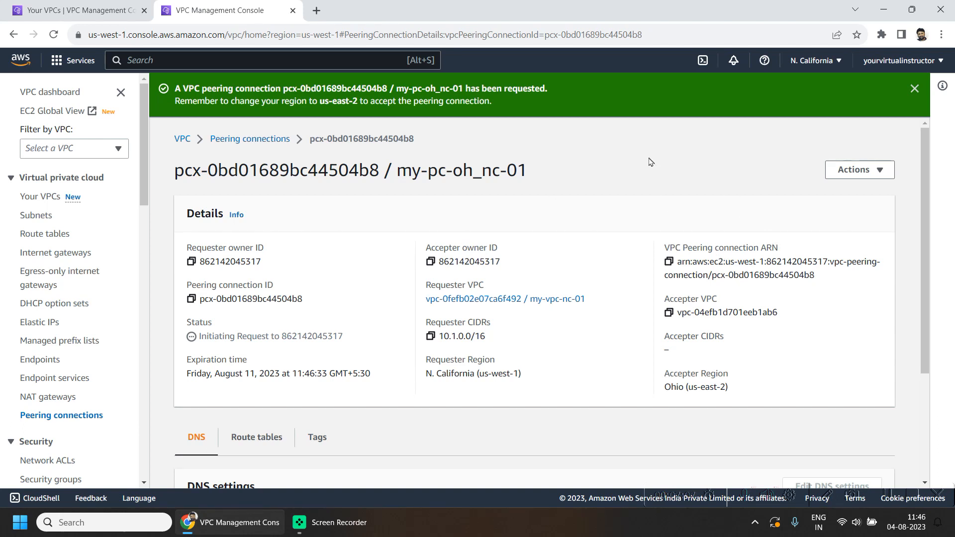
# - Switch to the Ohio tab, open peering connections and examine the pending peering request's details
pyautogui.click(83, 5)
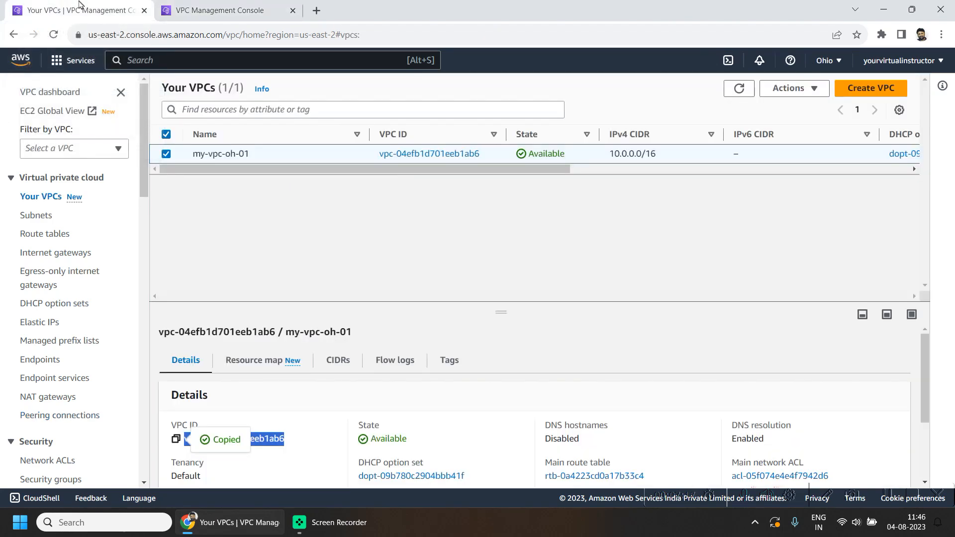
pyautogui.scroll(-2, 15, 295)
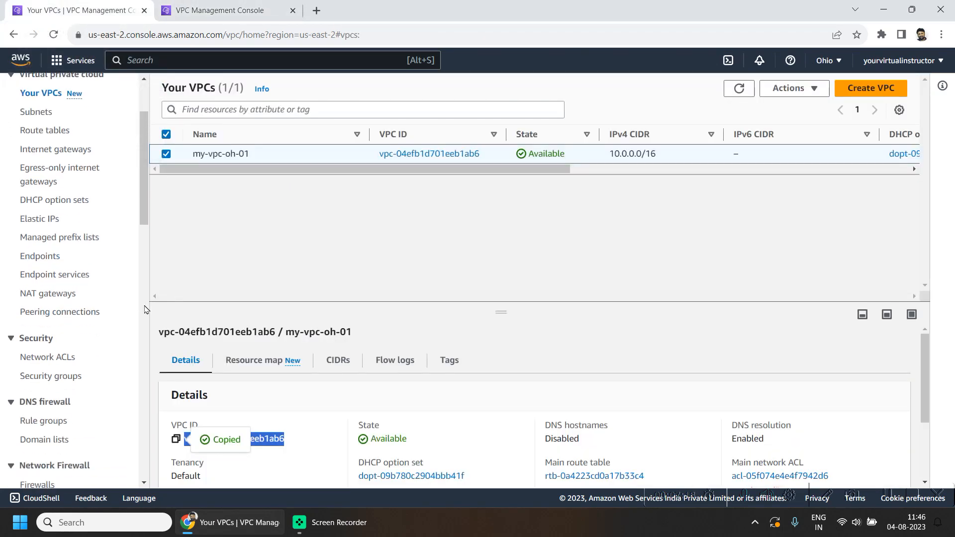
pyautogui.click(79, 316)
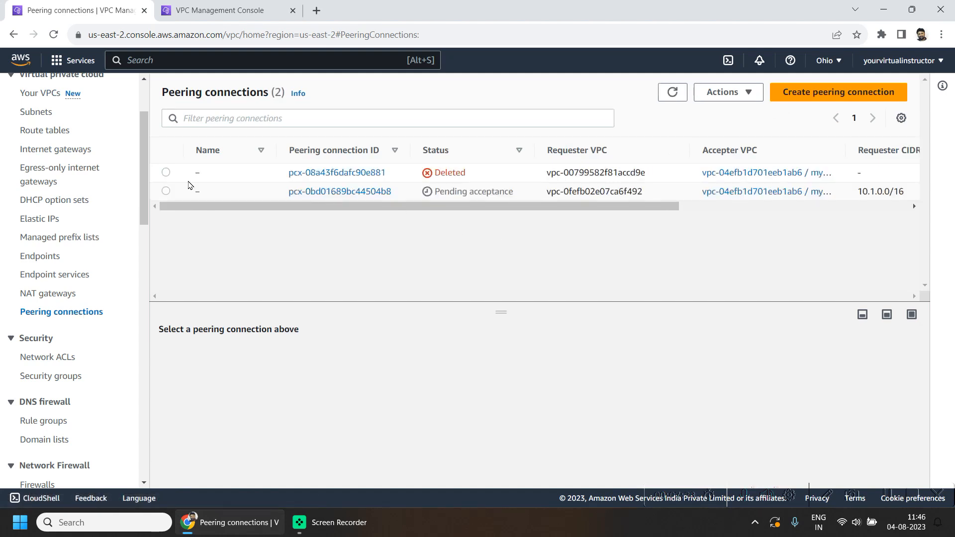
pyautogui.click(165, 191)
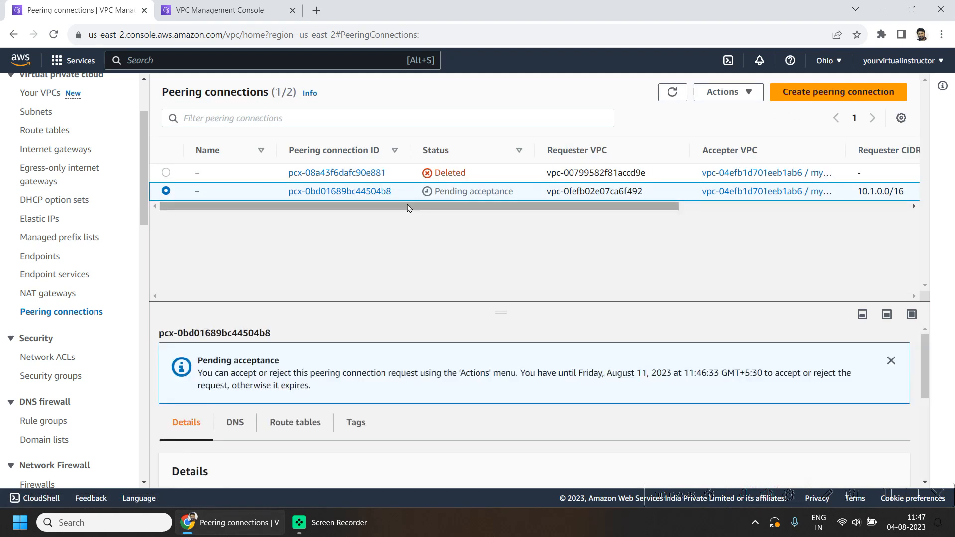
pyautogui.moveTo(421, 192); pyautogui.dragTo(524, 198)
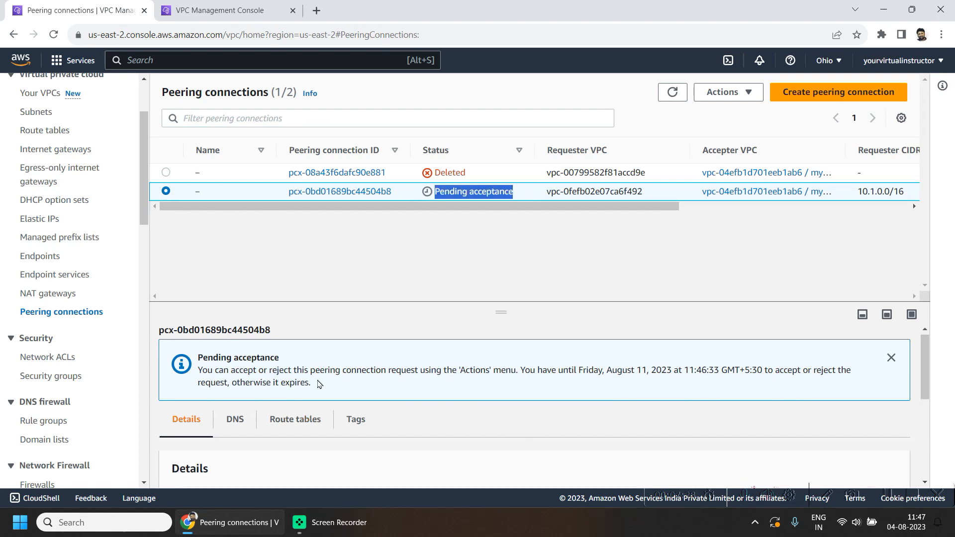
pyautogui.scroll(-2, 383, 458)
pyautogui.scroll(2, 383, 458)
pyautogui.scroll(-4, 592, 458)
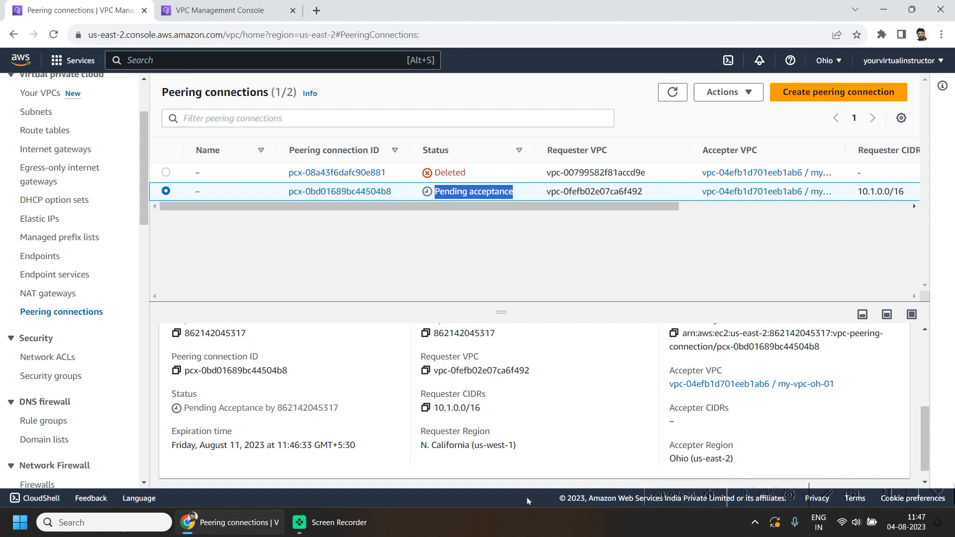
pyautogui.moveTo(537, 456); pyautogui.dragTo(515, 402)
pyautogui.click(504, 404)
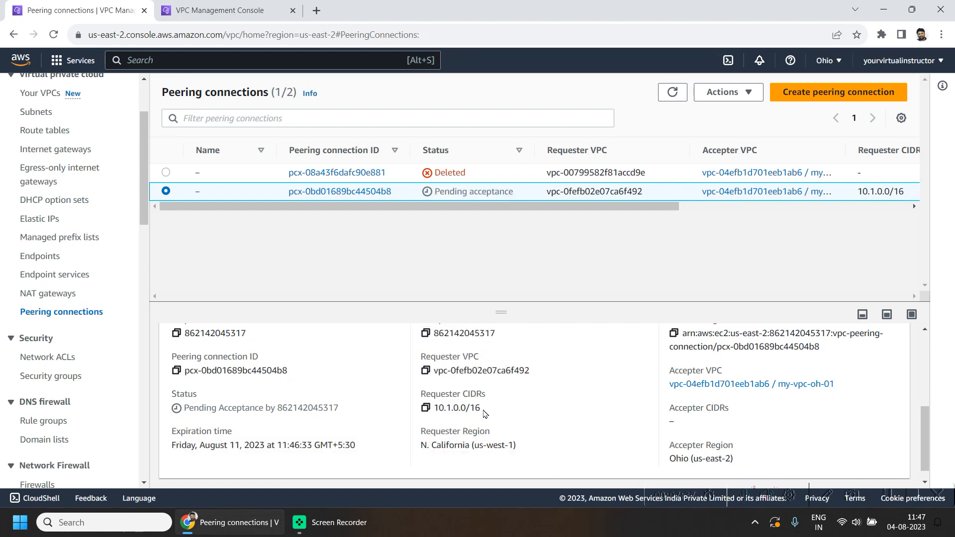
# - Accept the pending peering connection request from my-vpc-nc-01 and refresh the peering connections list
pyautogui.click(726, 92)
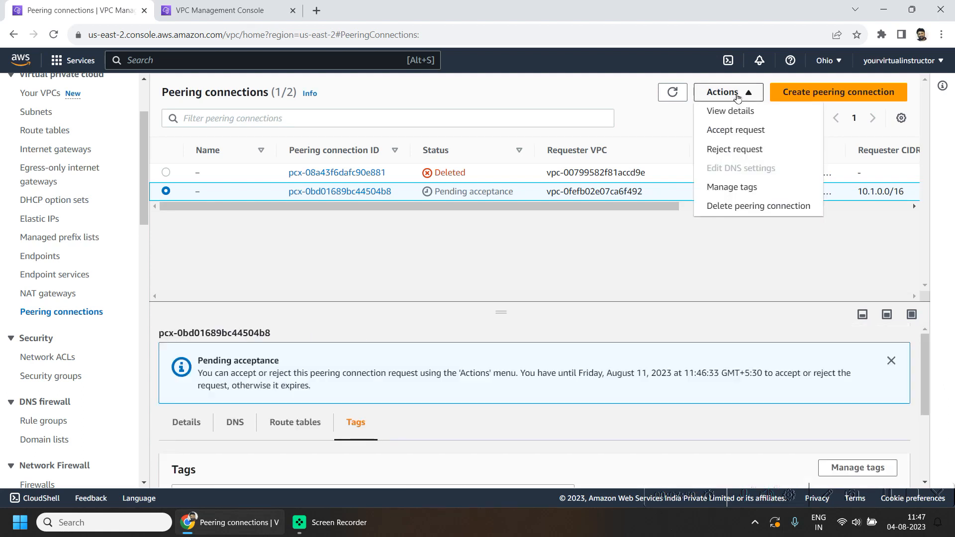
pyautogui.click(732, 131)
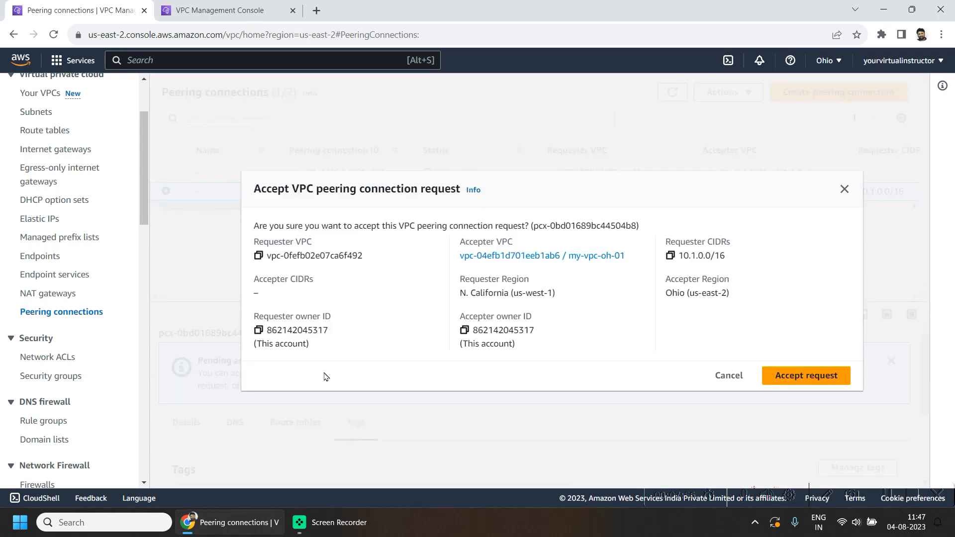
pyautogui.click(806, 370)
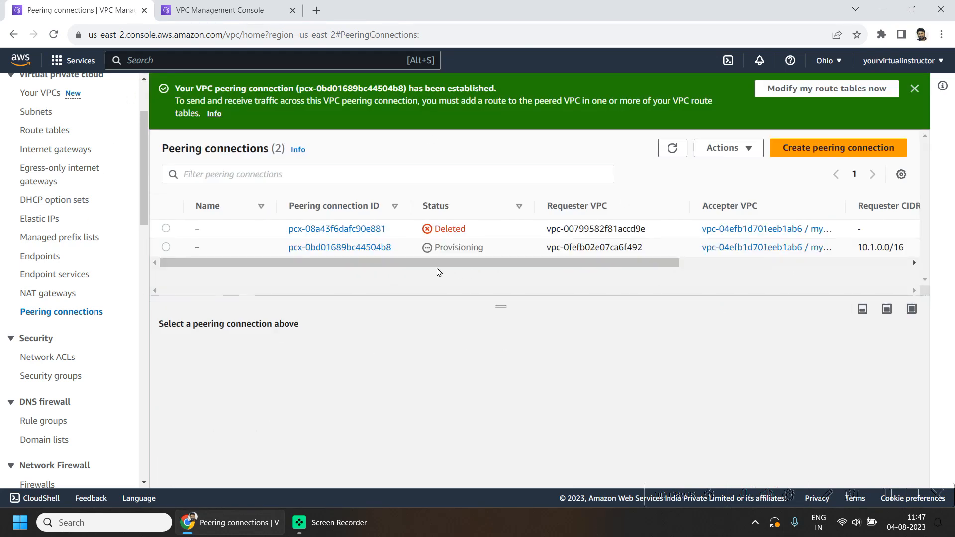
pyautogui.click(671, 147)
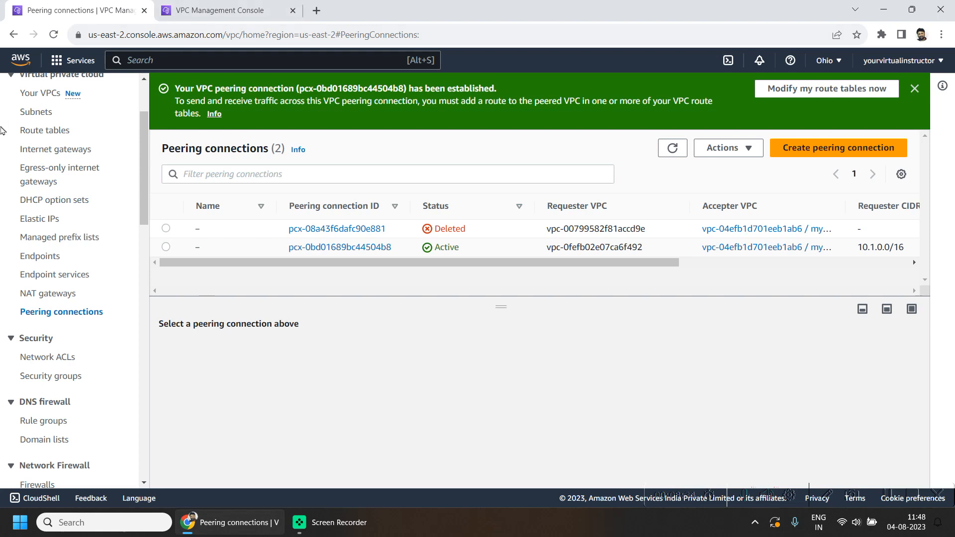
# - Add a new route with destination 10.1.0.0/16 to the Ohio private-route-table
pyautogui.click(43, 130)
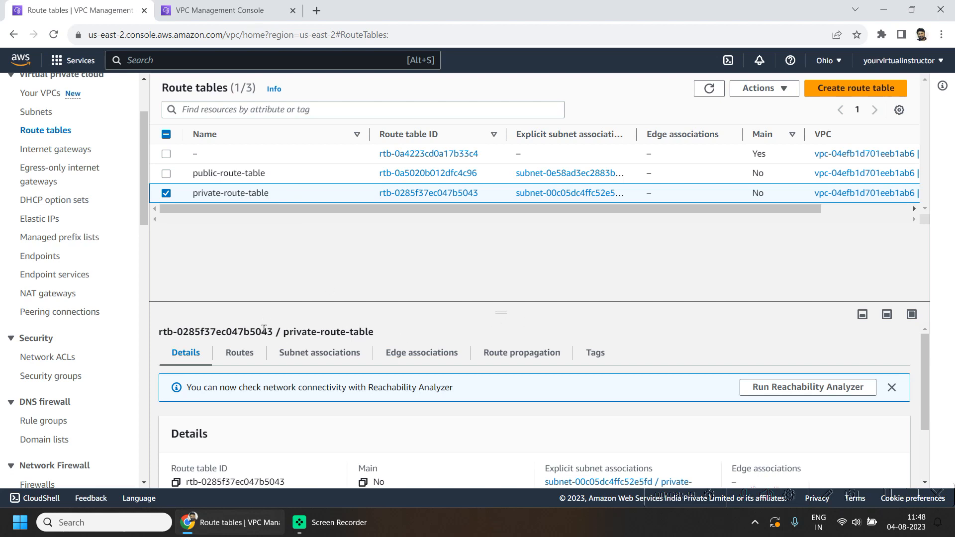
pyautogui.click(249, 363)
pyautogui.scroll(-1, 689, 338)
pyautogui.click(890, 349)
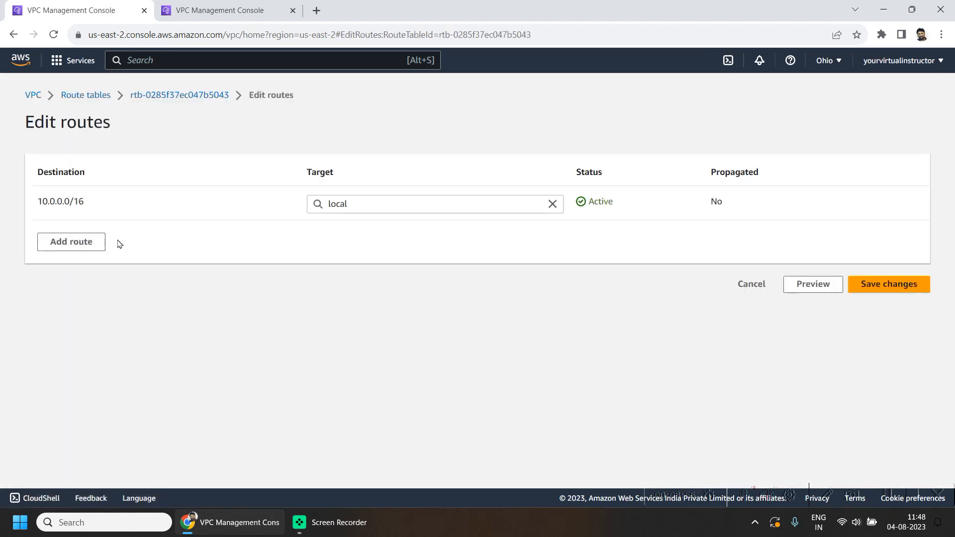
pyautogui.click(53, 246)
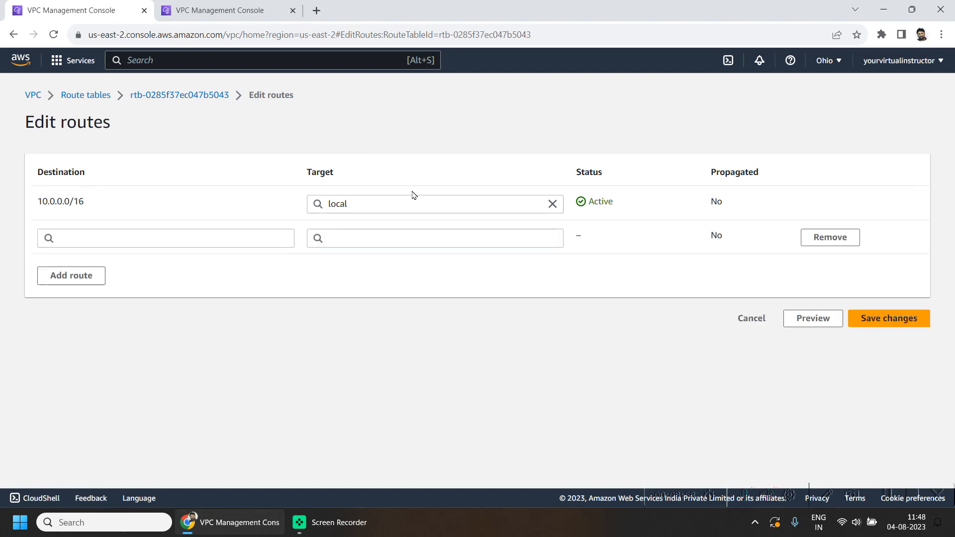
pyautogui.click(237, 243)
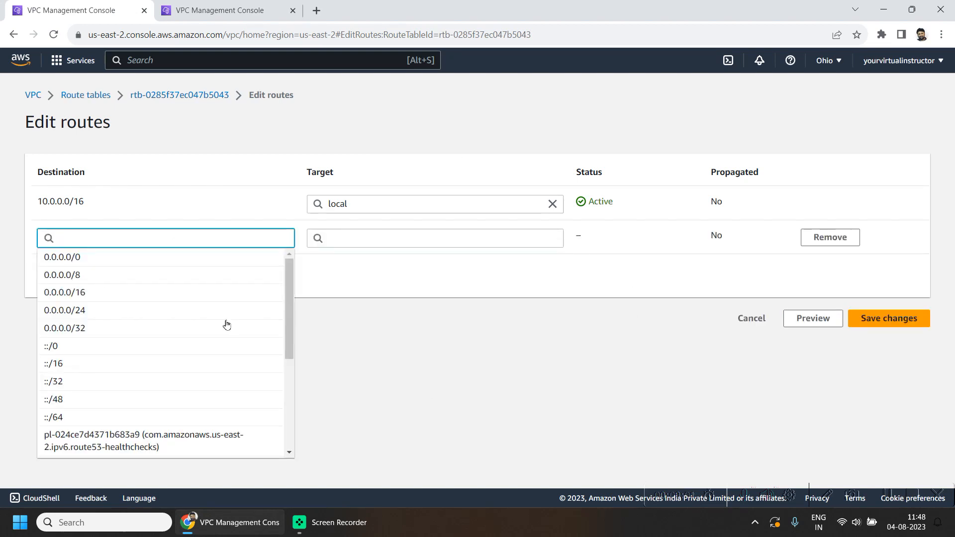
pyautogui.write('10.1.')
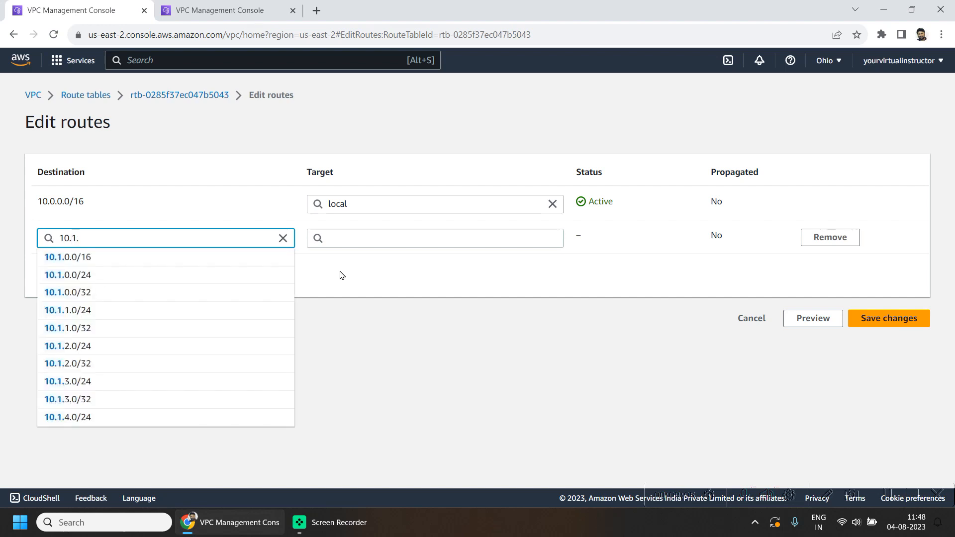
pyautogui.write('0')
pyautogui.press('Down')
pyautogui.press('Return')
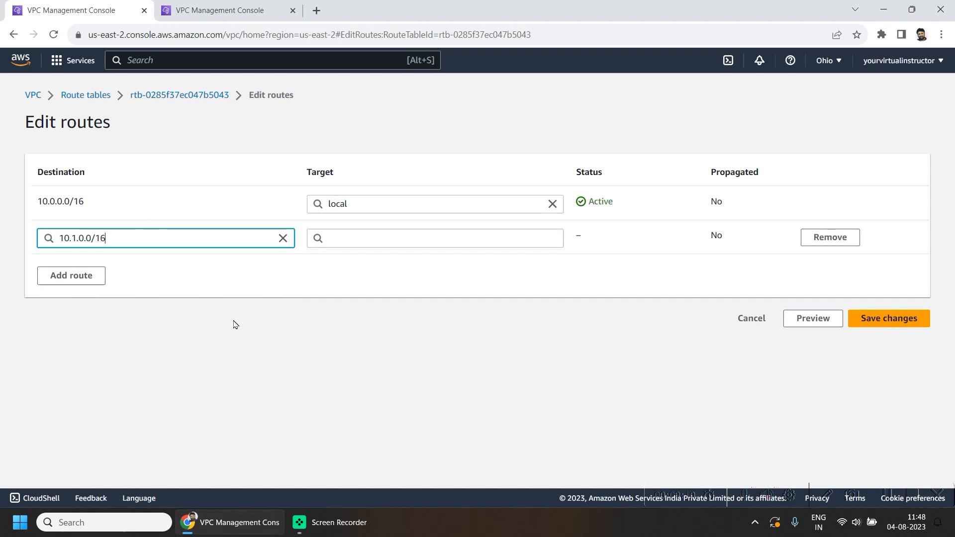
# - Target the new route at peering connection pcx-0bd01689bc44504b8 and save the route changes
pyautogui.click(397, 241)
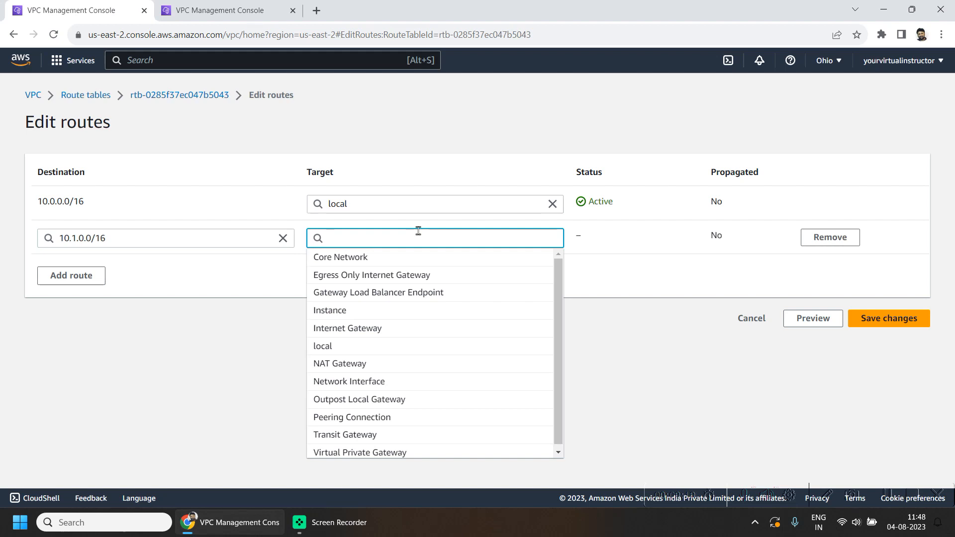
pyautogui.write('pee')
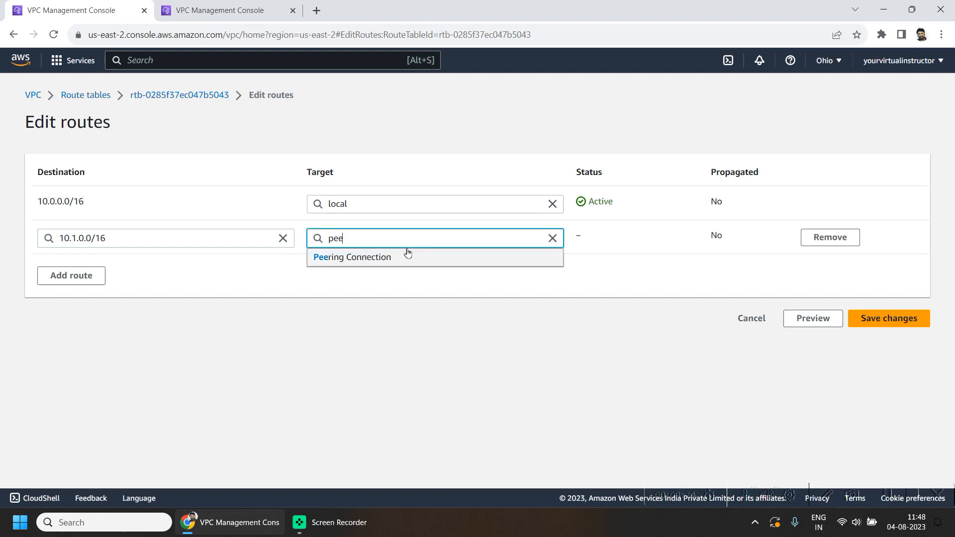
pyautogui.click(399, 257)
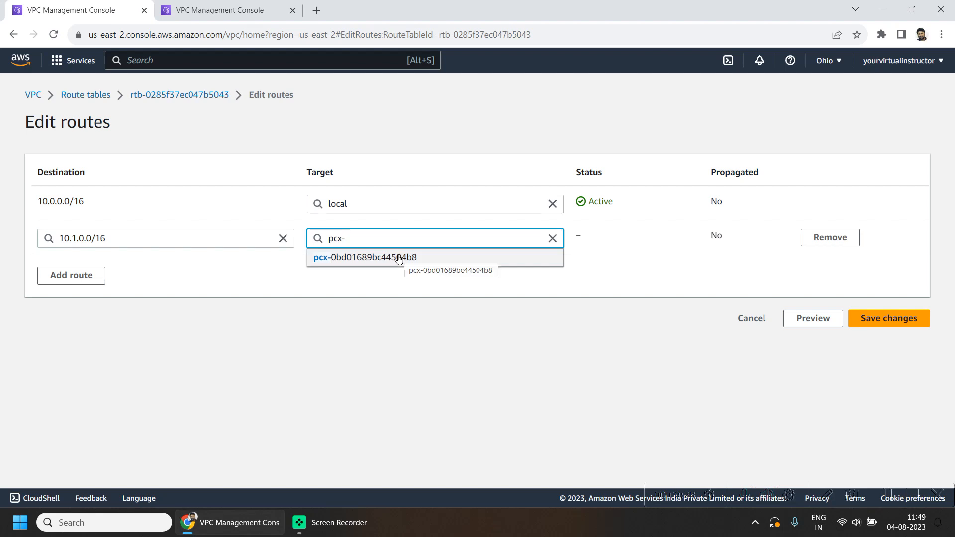
pyautogui.click(399, 258)
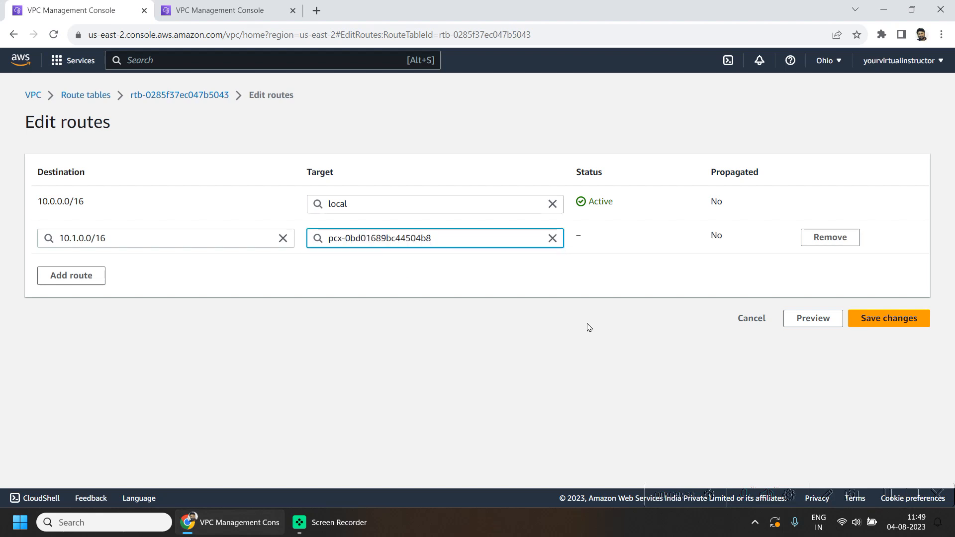
pyautogui.click(856, 324)
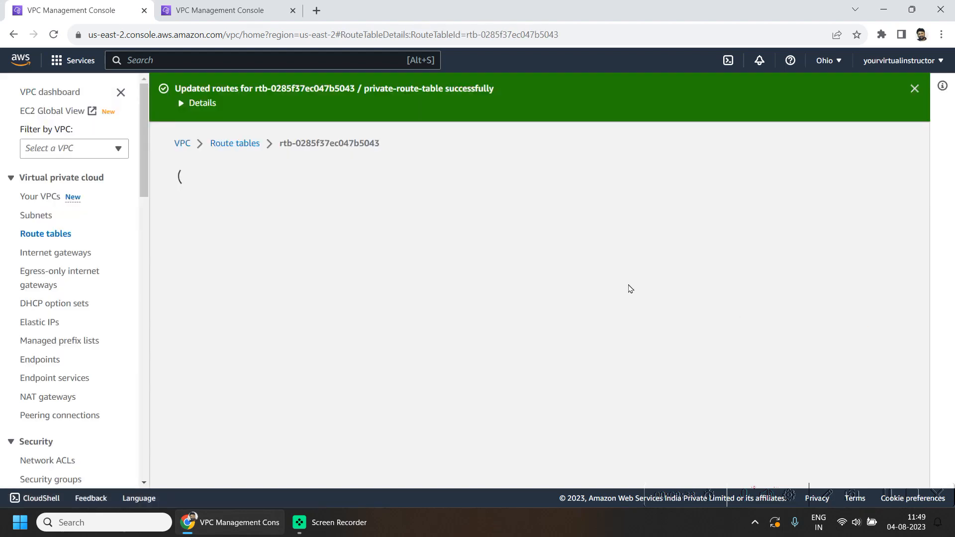
# - Switch to the N. California tab and add a route with destination 10.0.0.0/16 to my-route-table-nc-01
pyautogui.click(263, 5)
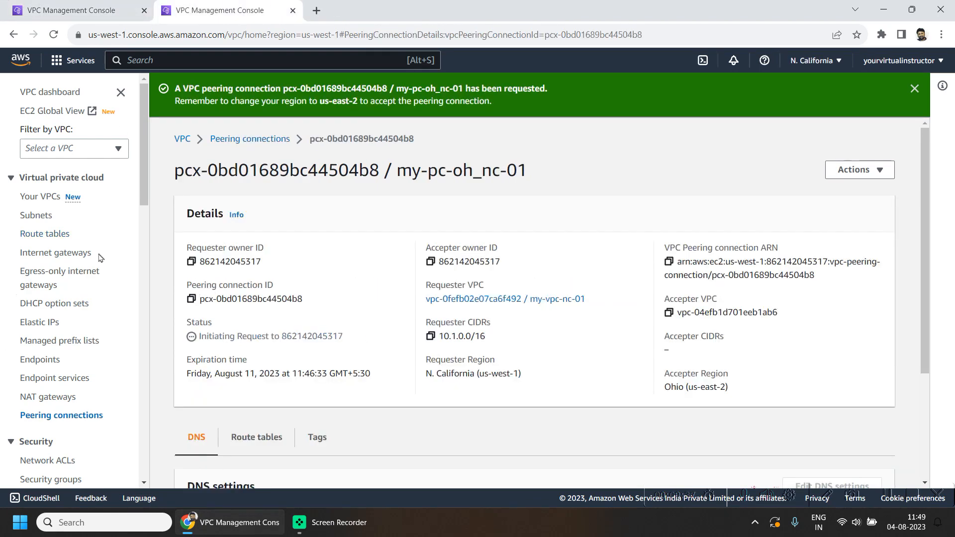
pyautogui.click(61, 237)
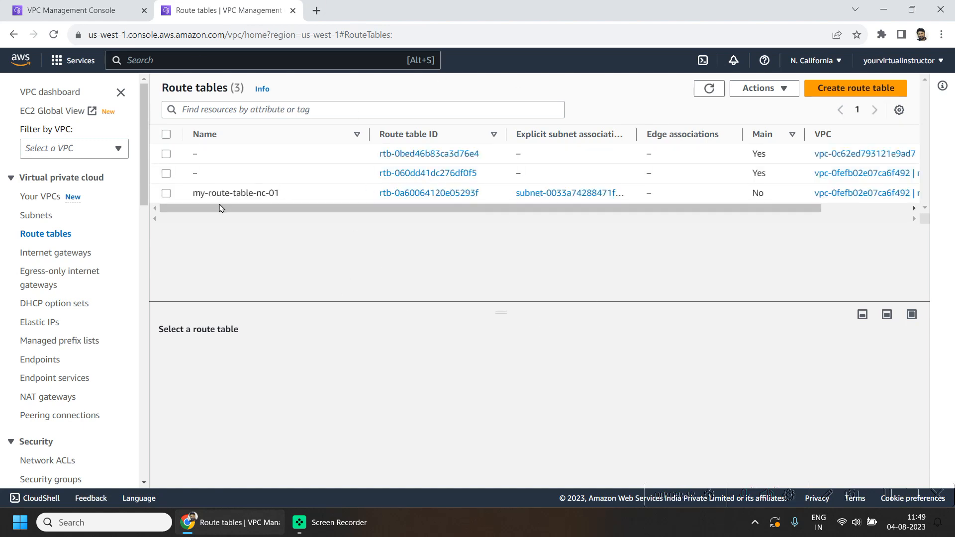
pyautogui.click(166, 194)
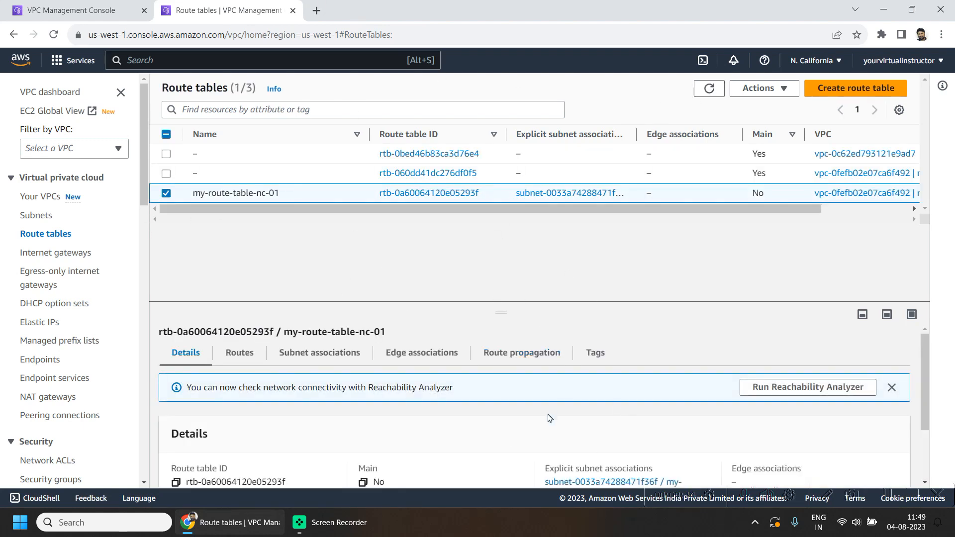
pyautogui.scroll(-2, 549, 416)
pyautogui.scroll(2, 526, 324)
pyautogui.click(240, 335)
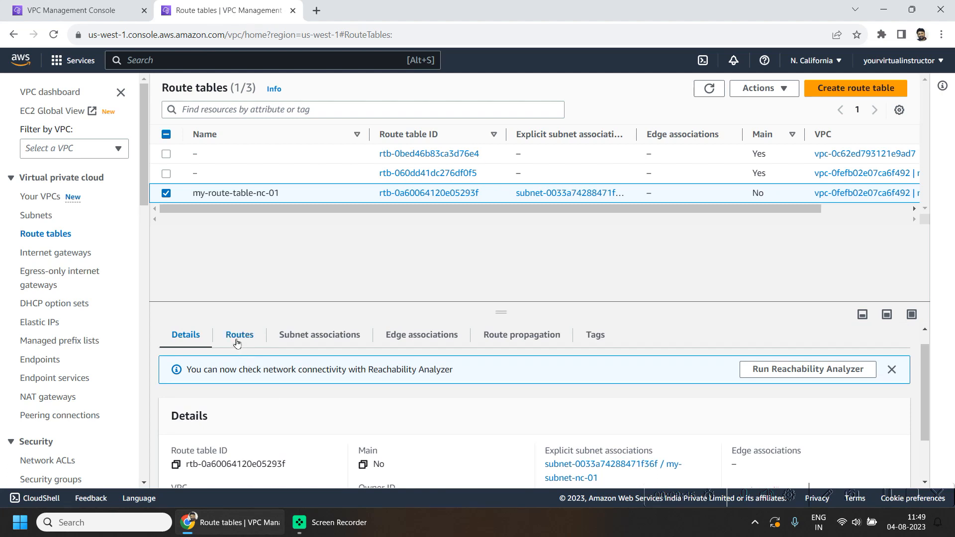
pyautogui.scroll(-1, 572, 432)
pyautogui.click(860, 352)
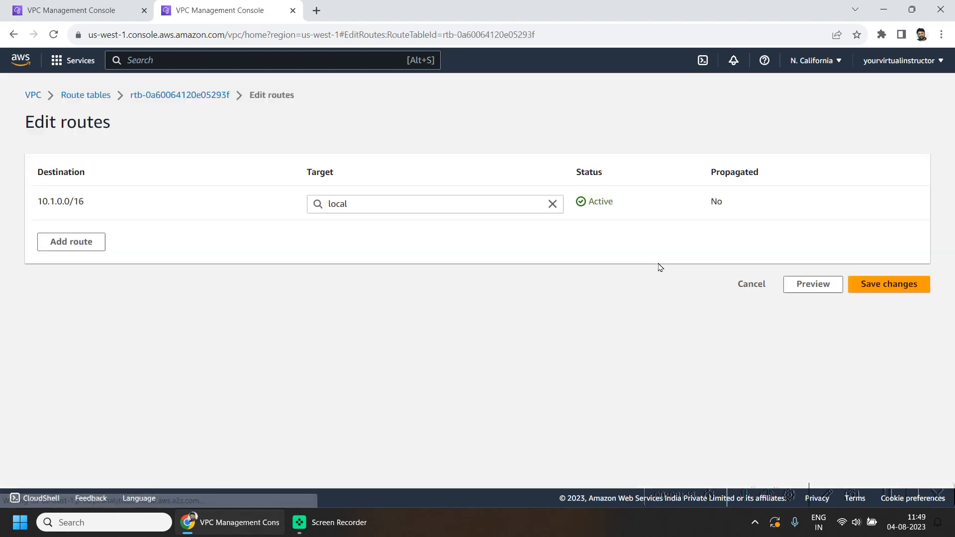
pyautogui.click(69, 243)
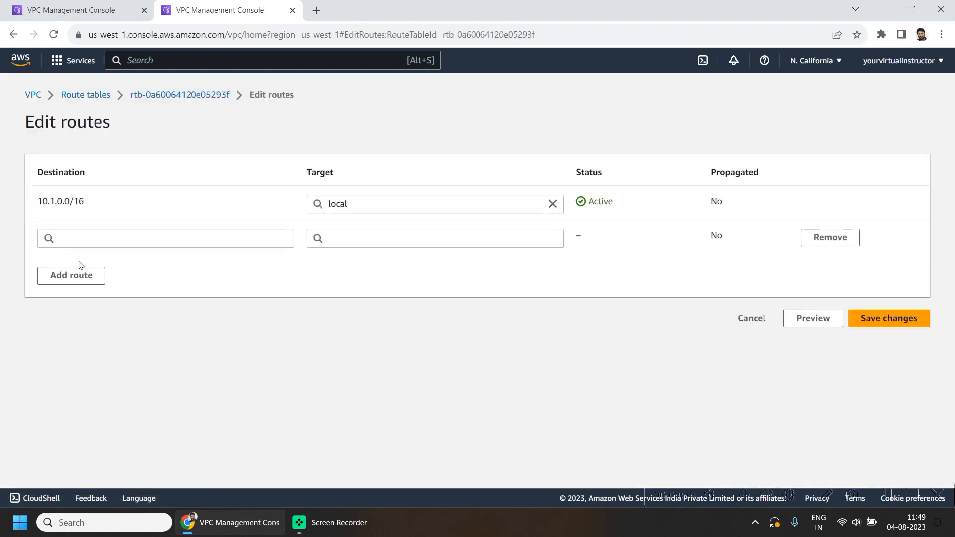
pyautogui.click(87, 237)
pyautogui.write('10')
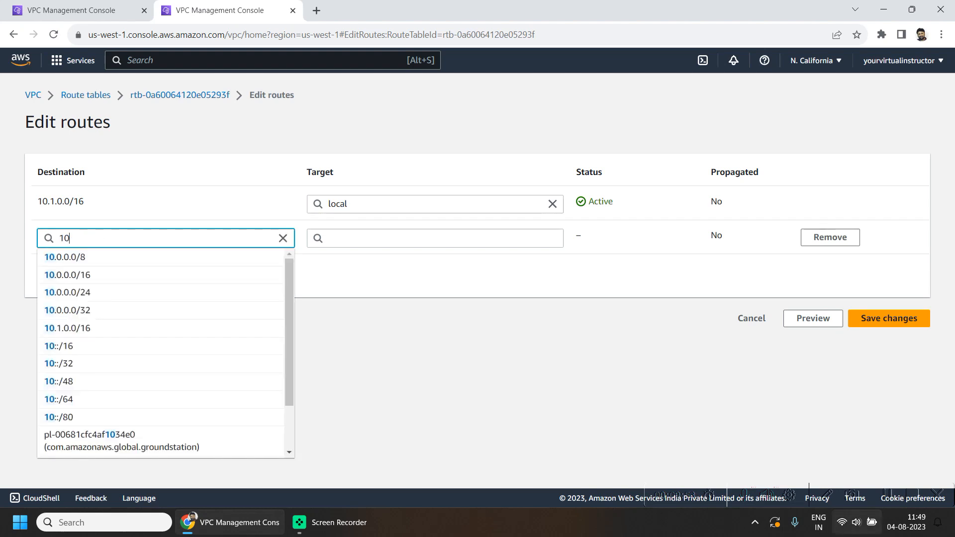
pyautogui.write('.')
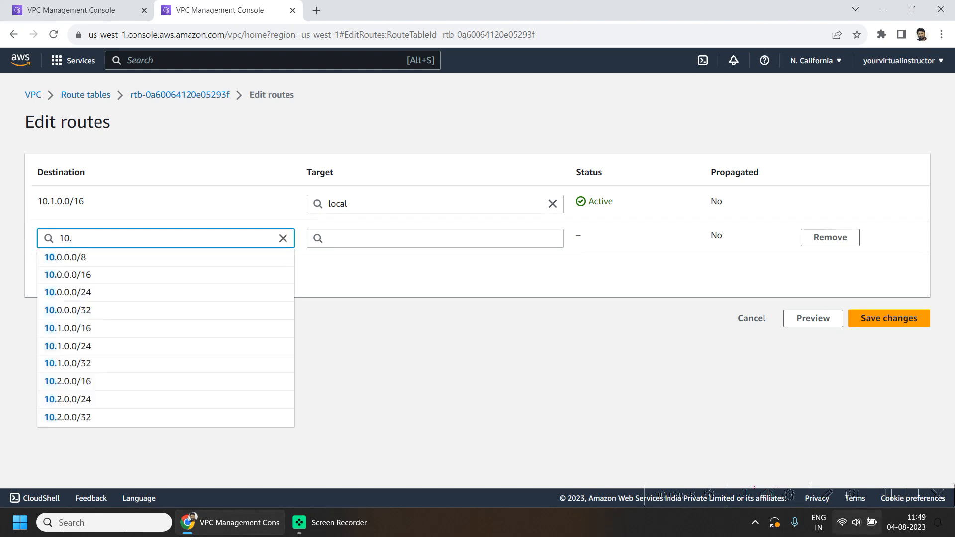
pyautogui.write('0.0.0.')
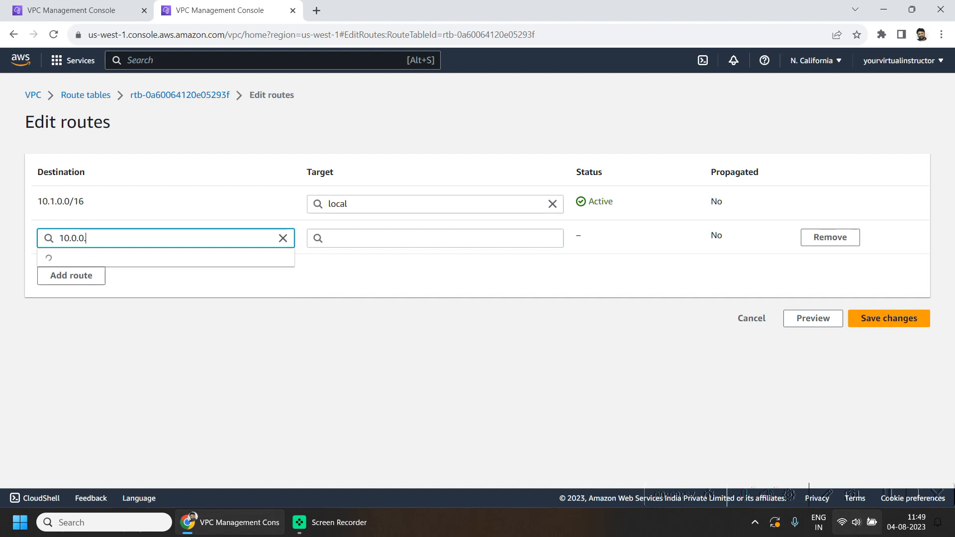
pyautogui.write('/16')
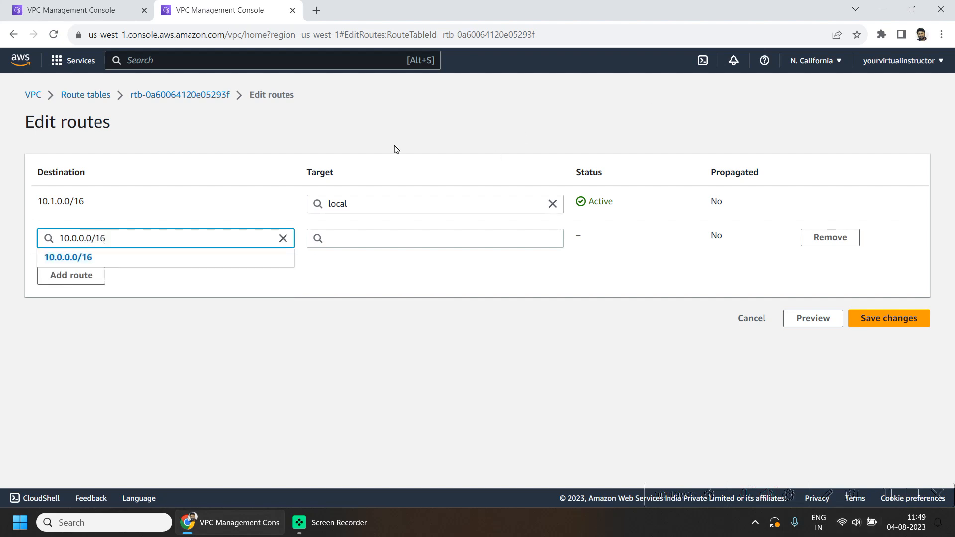
pyautogui.click(141, 257)
# - Target the 10.0.0.0/16 route at peering connection pcx-0bd01689bc44504b8 and save the route changes
pyautogui.click(363, 239)
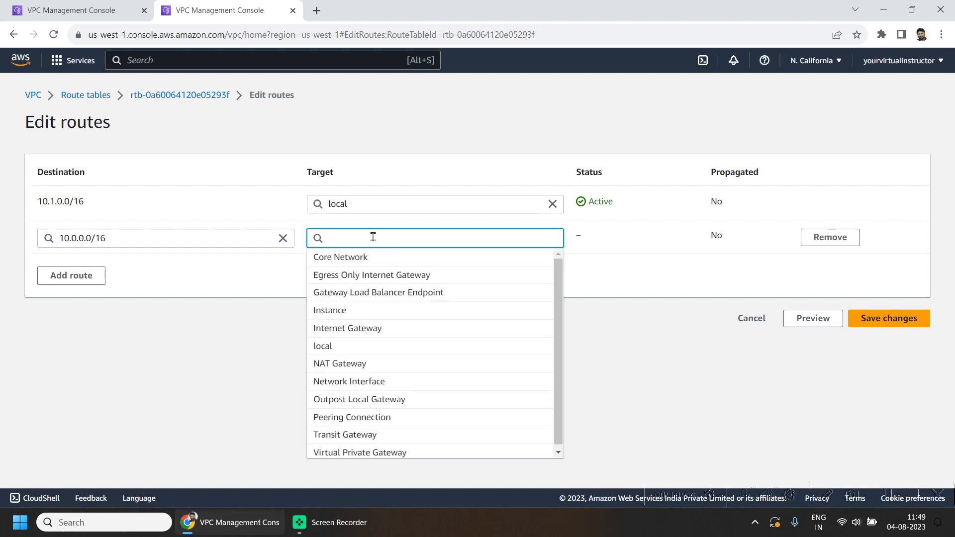
pyautogui.write('peer')
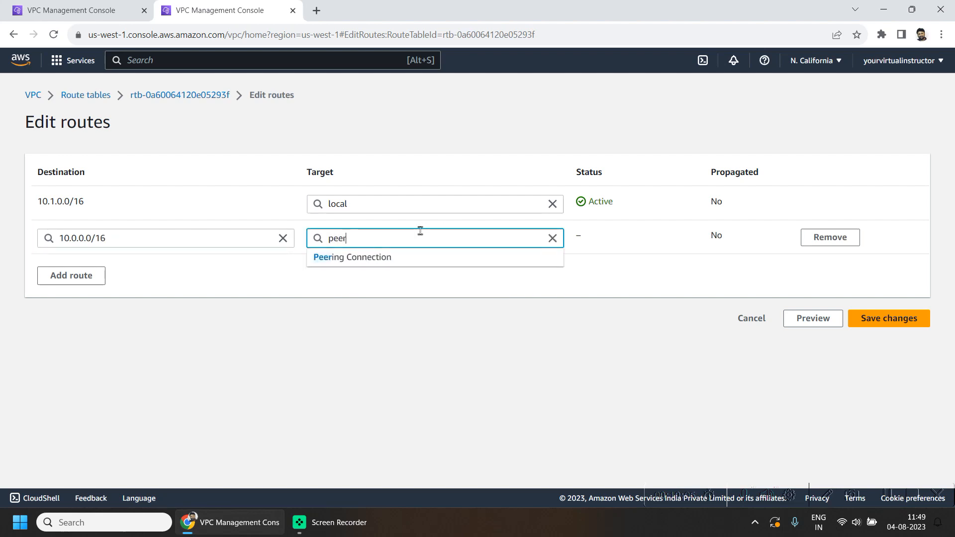
pyautogui.click(396, 256)
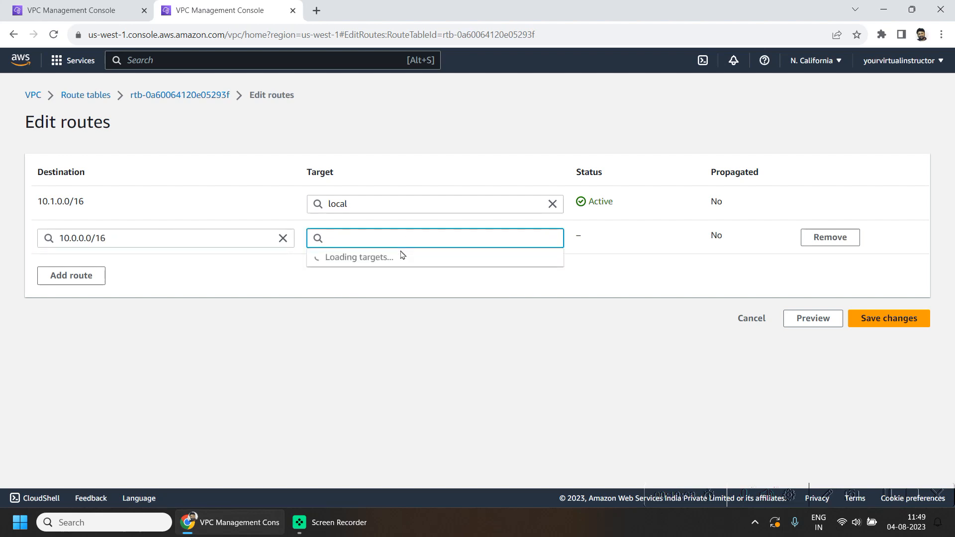
pyautogui.click(410, 258)
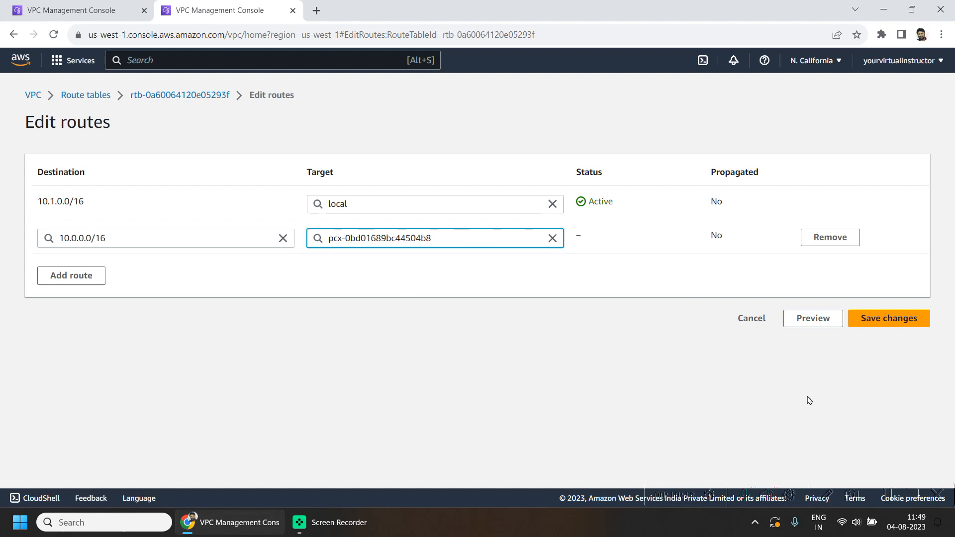
pyautogui.click(876, 322)
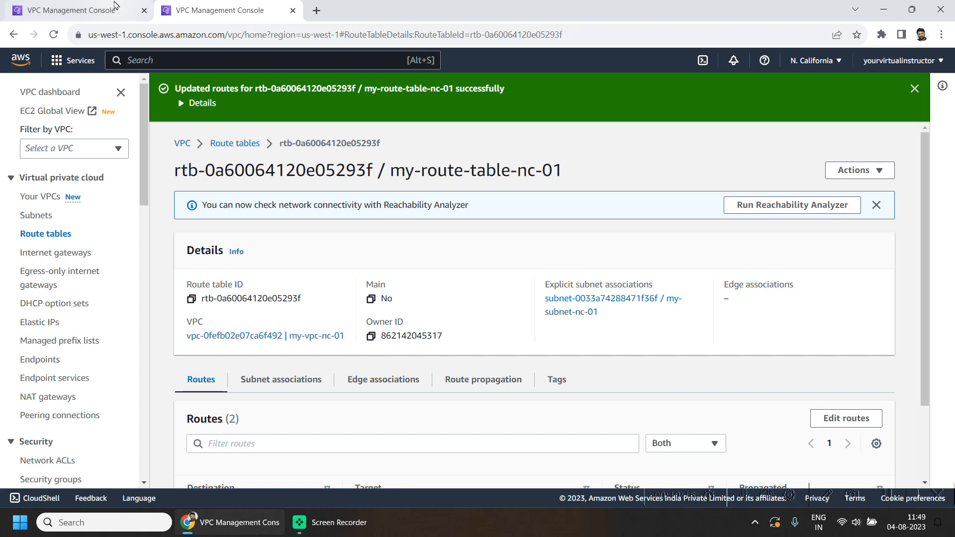
# - Switch to the Ohio tab, open the running EC2 instances and examine EC2B's details
pyautogui.click(129, 6)
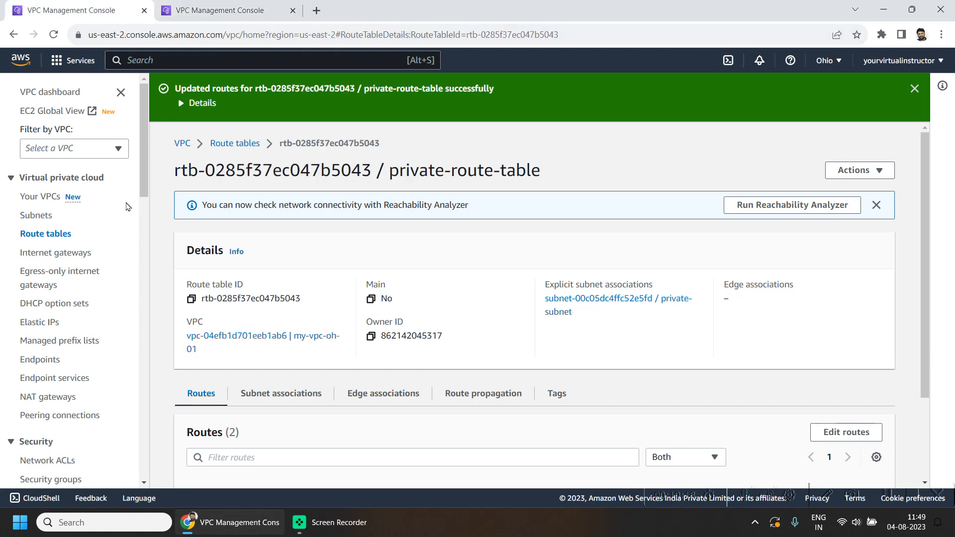
pyautogui.click(55, 64)
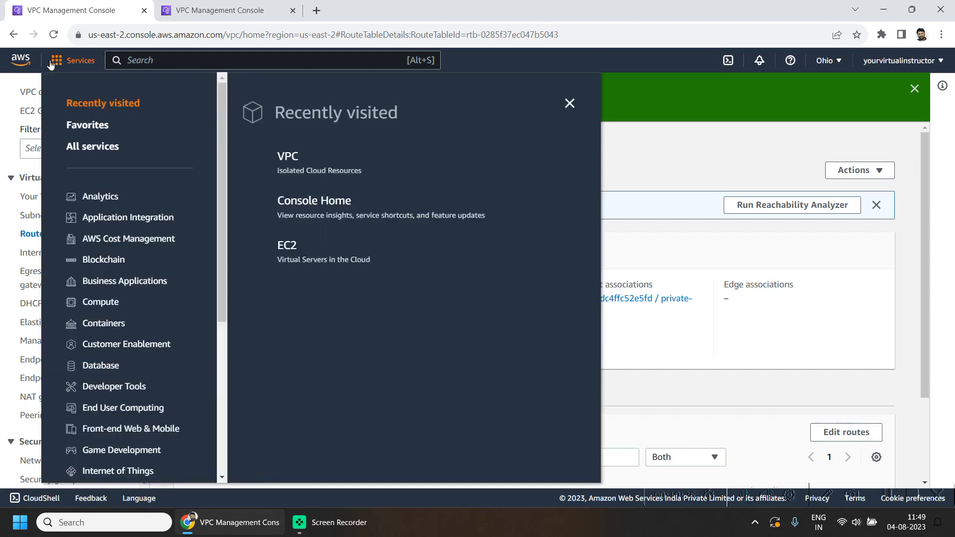
pyautogui.click(300, 248)
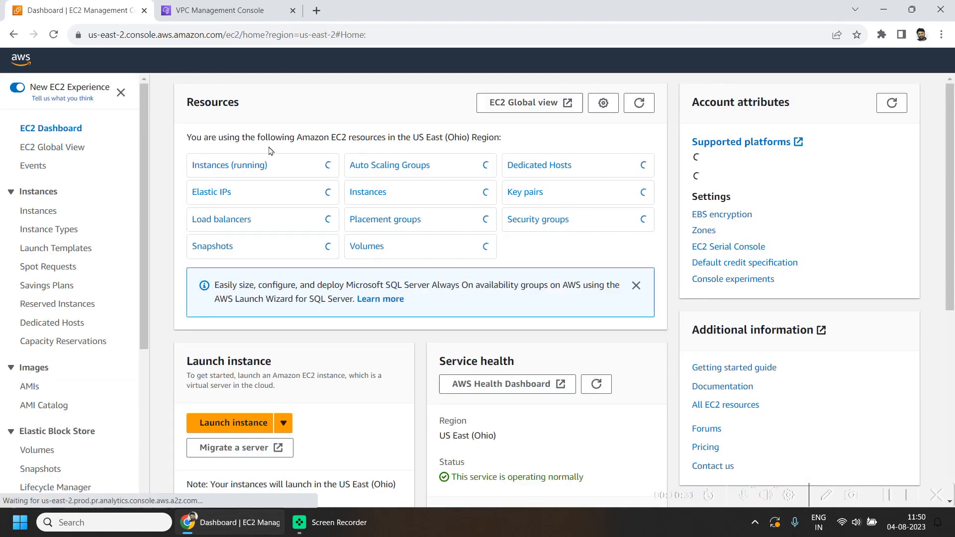
pyautogui.click(209, 168)
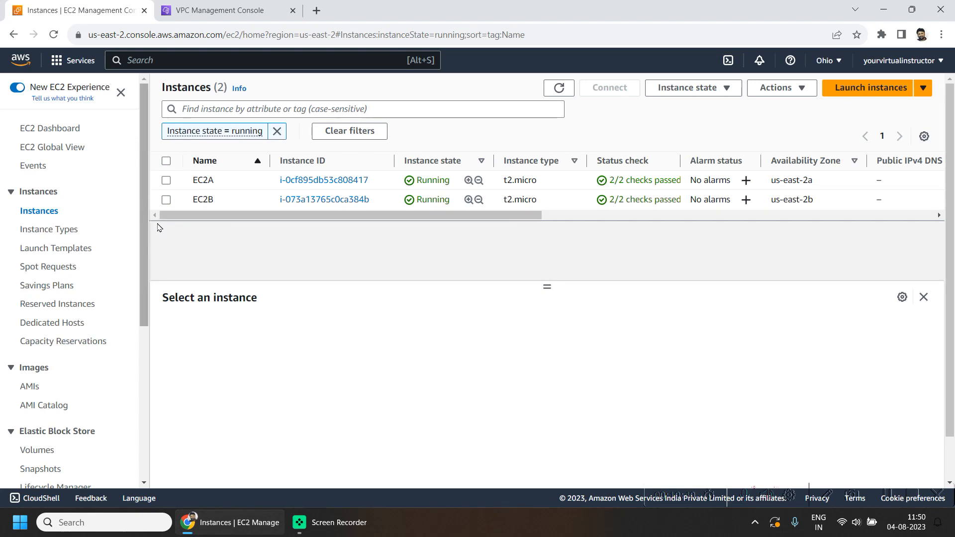
pyautogui.moveTo(418, 214); pyautogui.dragTo(205, 262)
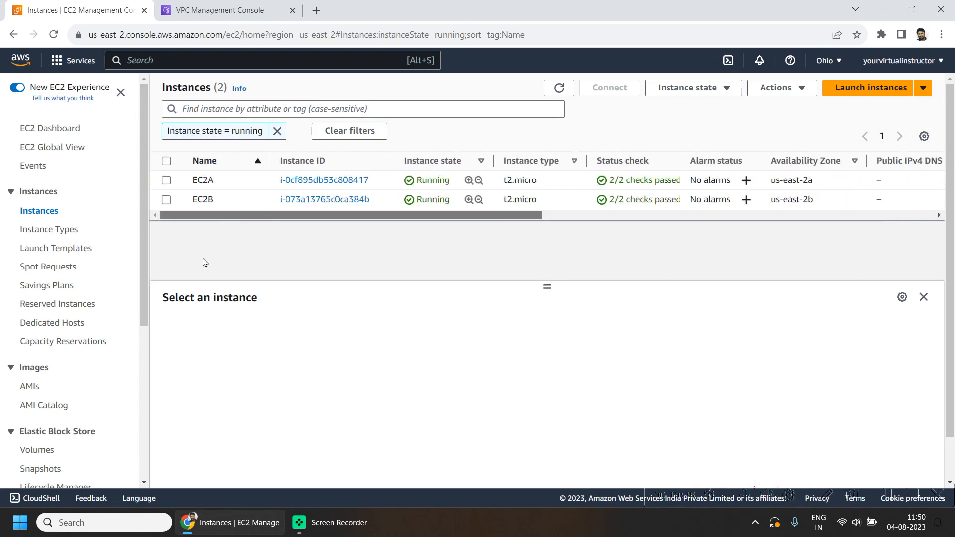
pyautogui.click(165, 201)
pyautogui.click(166, 200)
pyautogui.click(167, 200)
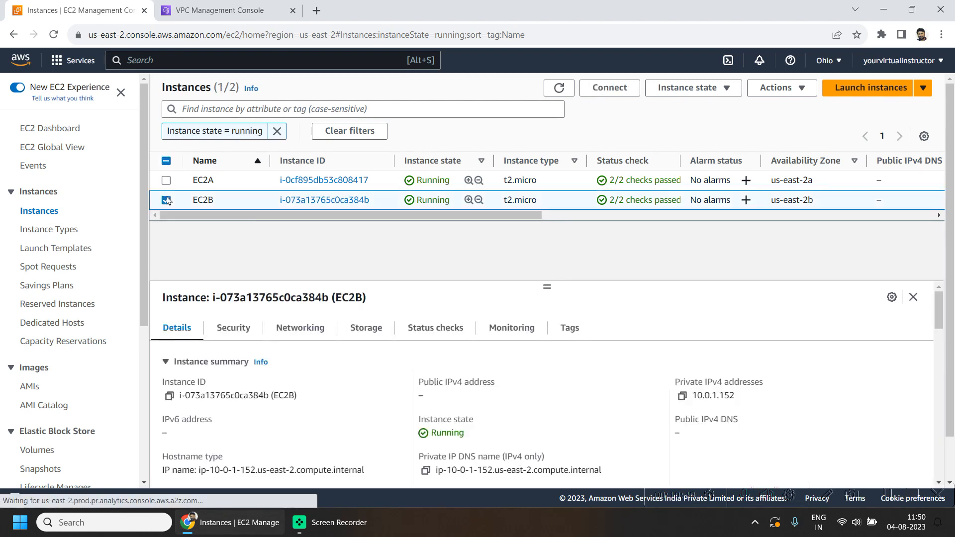
pyautogui.scroll(-1, 785, 387)
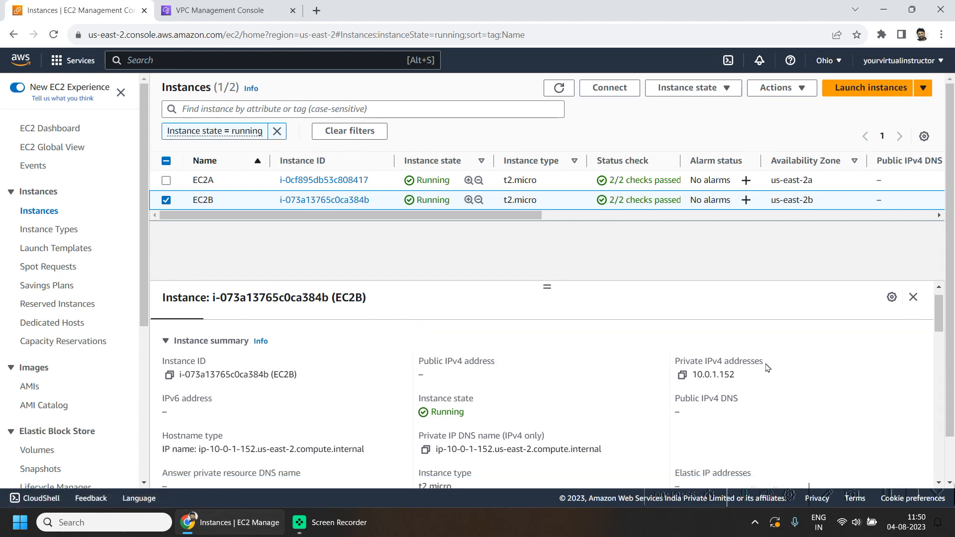
pyautogui.moveTo(766, 367); pyautogui.dragTo(719, 360)
pyautogui.scroll(-3, 726, 371)
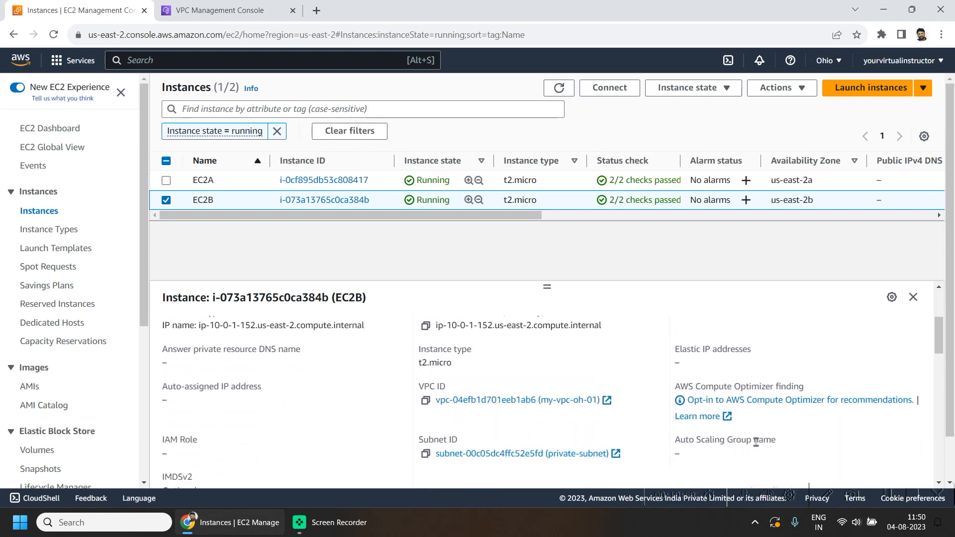
pyautogui.moveTo(411, 441); pyautogui.dragTo(623, 430)
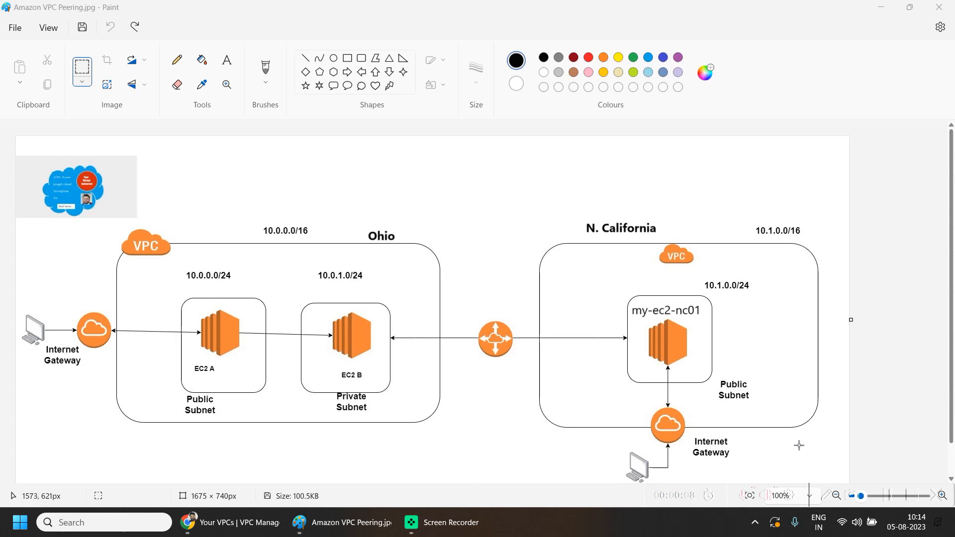
# - Examine the N. California section of the VPC peering architecture diagram
pyautogui.moveTo(835, 466); pyautogui.dragTo(490, 178)
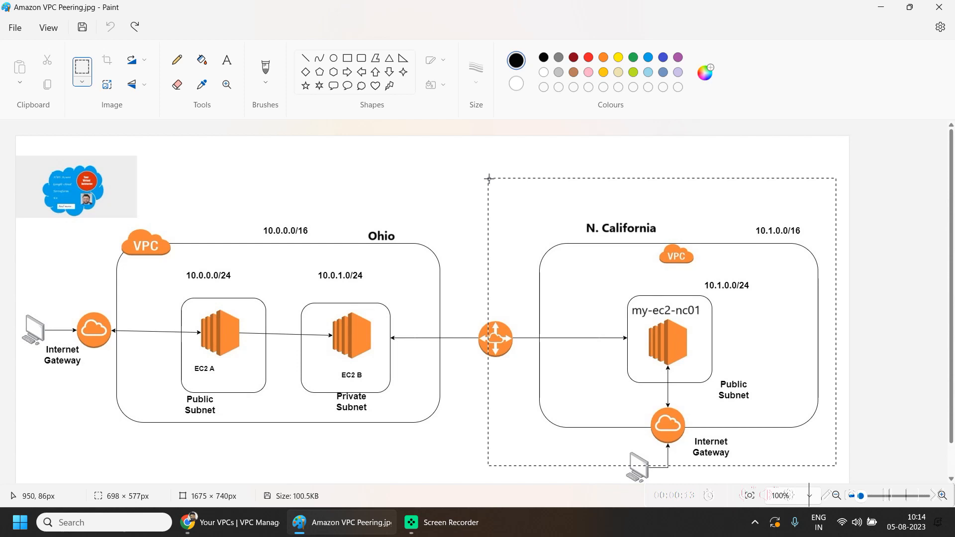
pyautogui.moveTo(490, 178); pyautogui.dragTo(405, 199)
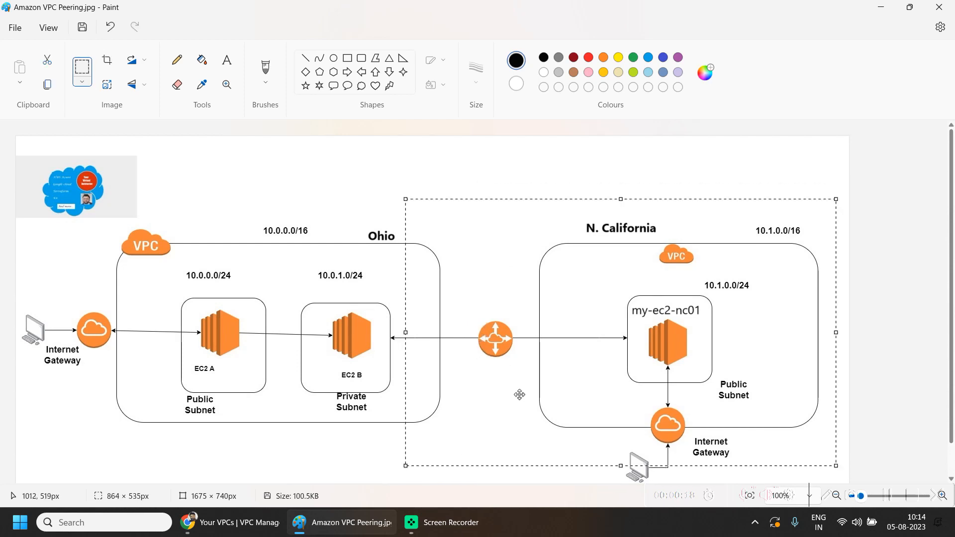
pyautogui.click(376, 168)
pyautogui.moveTo(513, 380); pyautogui.dragTo(421, 301)
pyautogui.click(498, 225)
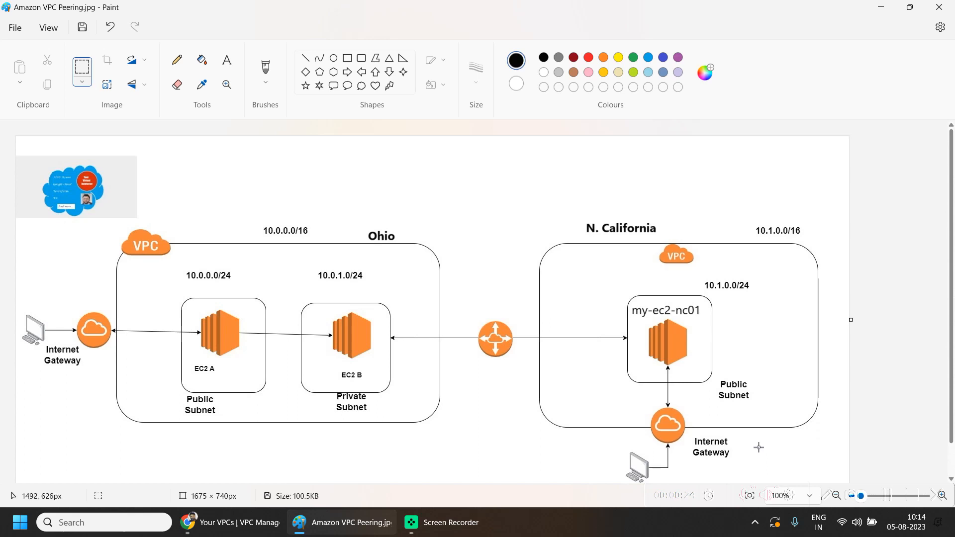
pyautogui.moveTo(751, 468); pyautogui.dragTo(681, 425)
pyautogui.click(814, 392)
pyautogui.moveTo(689, 336); pyautogui.dragTo(649, 309)
pyautogui.click(746, 356)
pyautogui.moveTo(633, 312); pyautogui.dragTo(683, 374)
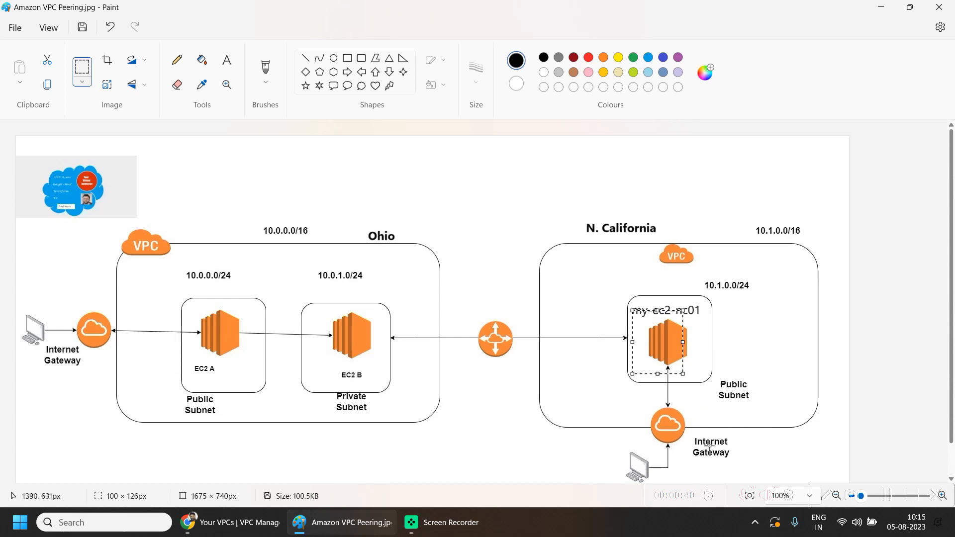
pyautogui.click(764, 376)
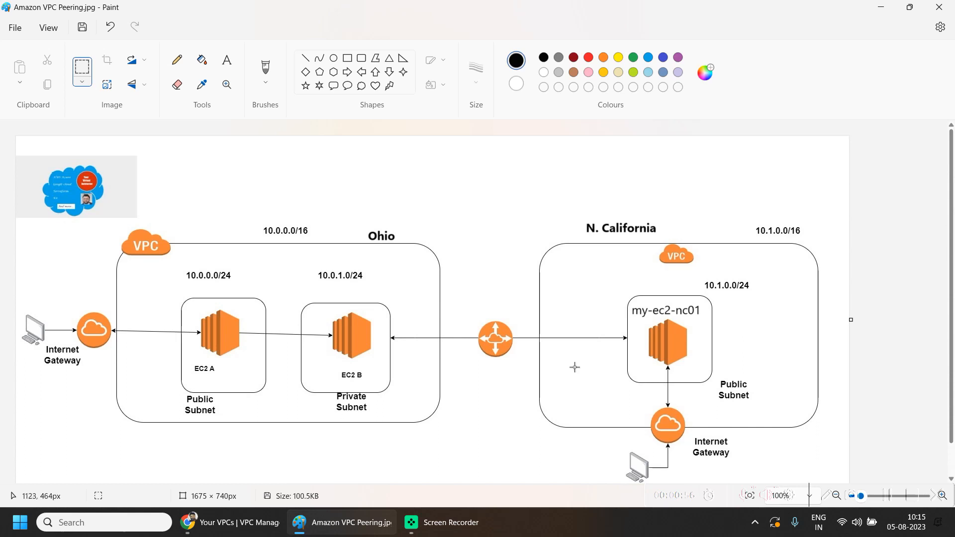
# - Create an internet gateway named igw1-nc in N. California and attach it to my-vpc-nc-01
pyautogui.click(229, 522)
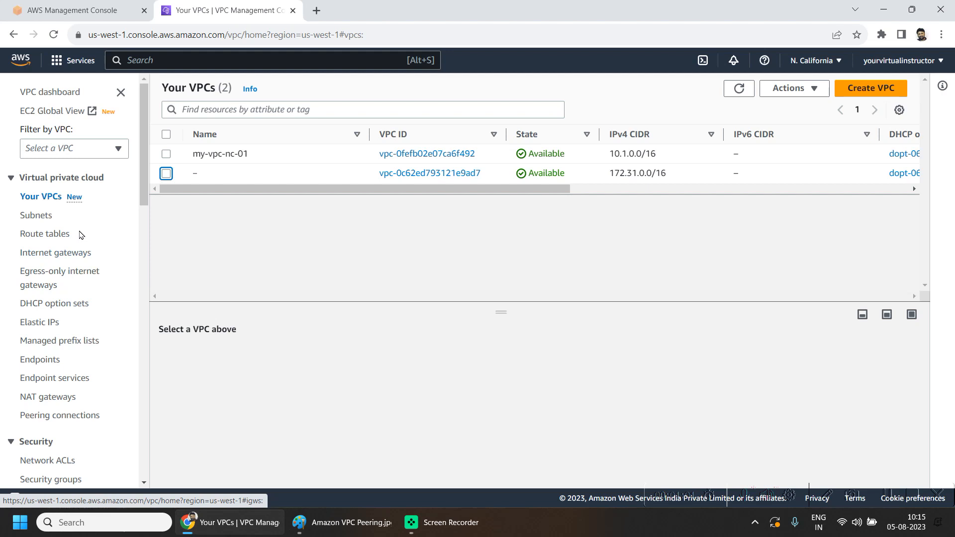
pyautogui.scroll(-1, 134, 246)
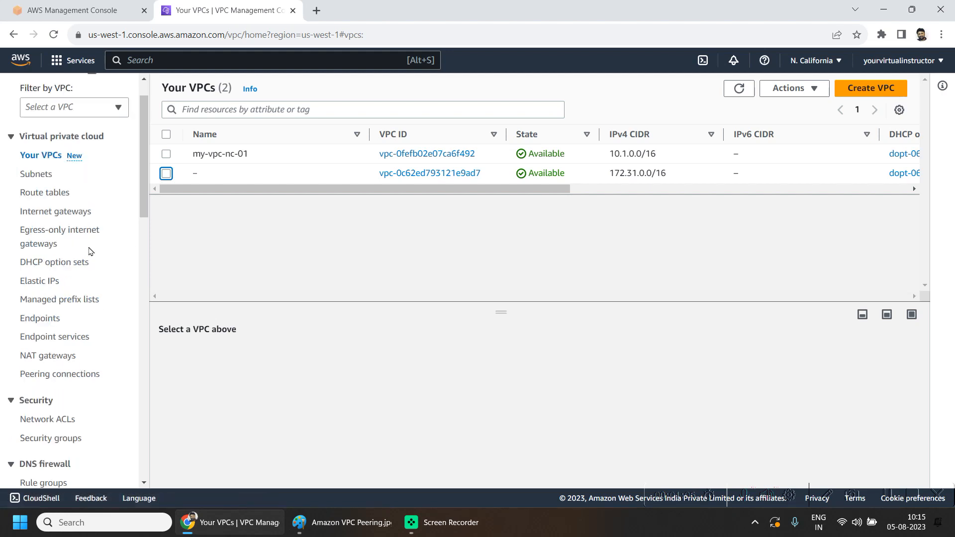
pyautogui.click(80, 215)
pyautogui.click(820, 97)
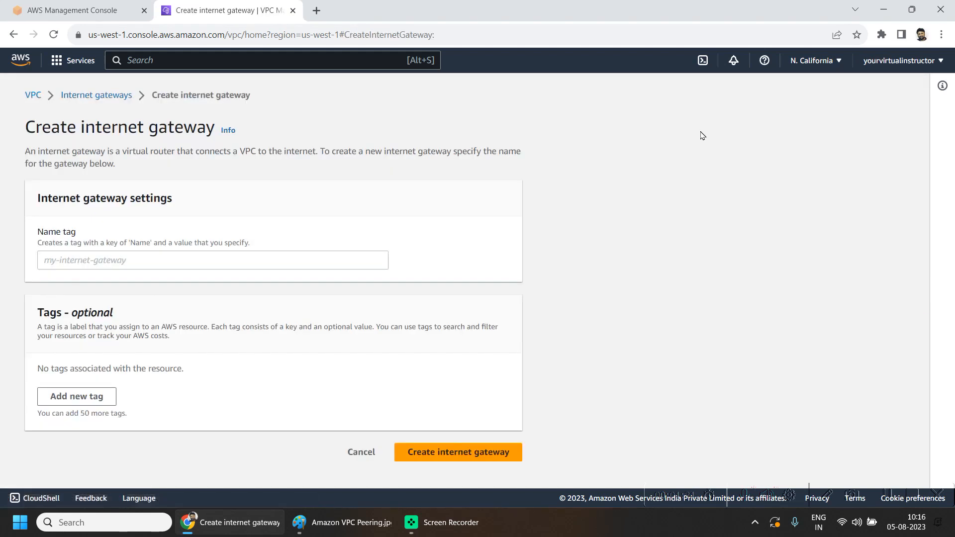
pyautogui.click(262, 260)
pyautogui.write('igw1-nc')
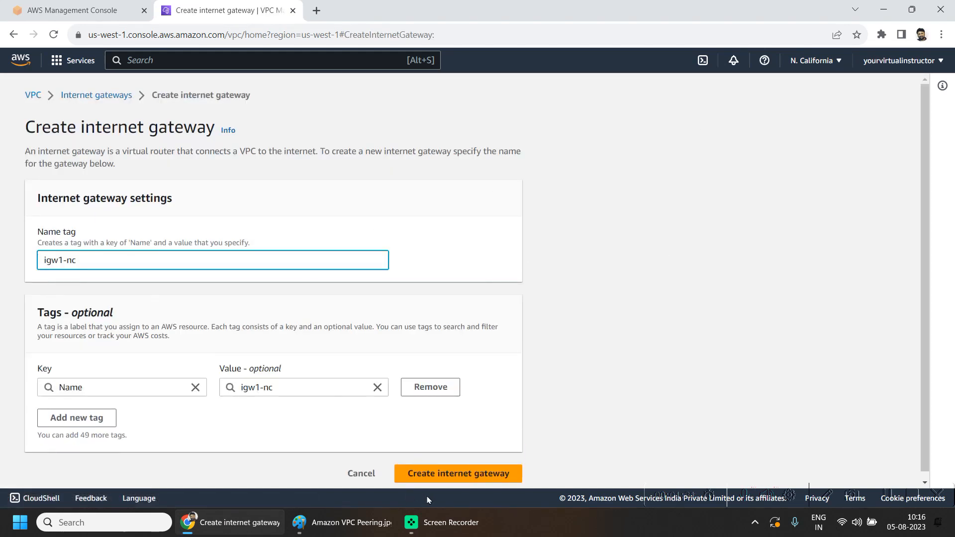
pyautogui.click(444, 476)
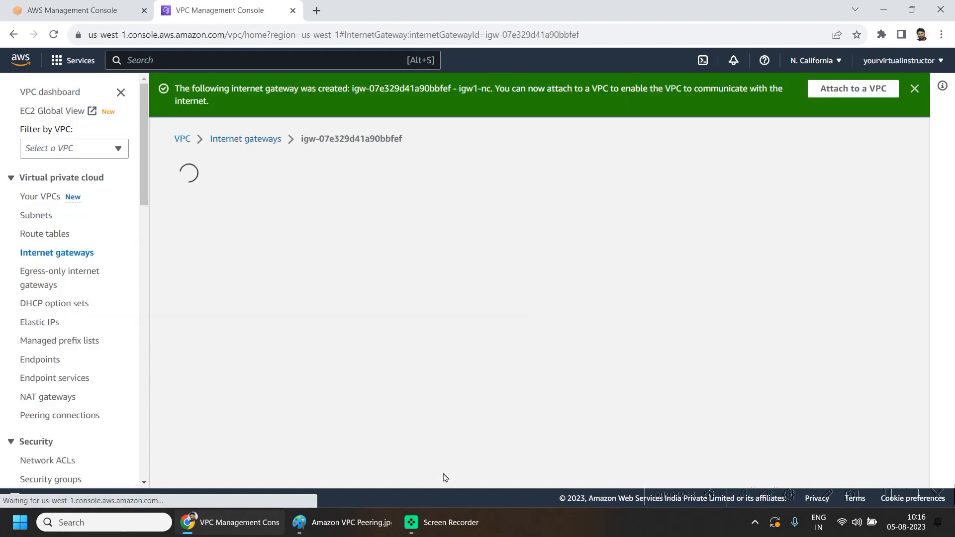
pyautogui.click(860, 88)
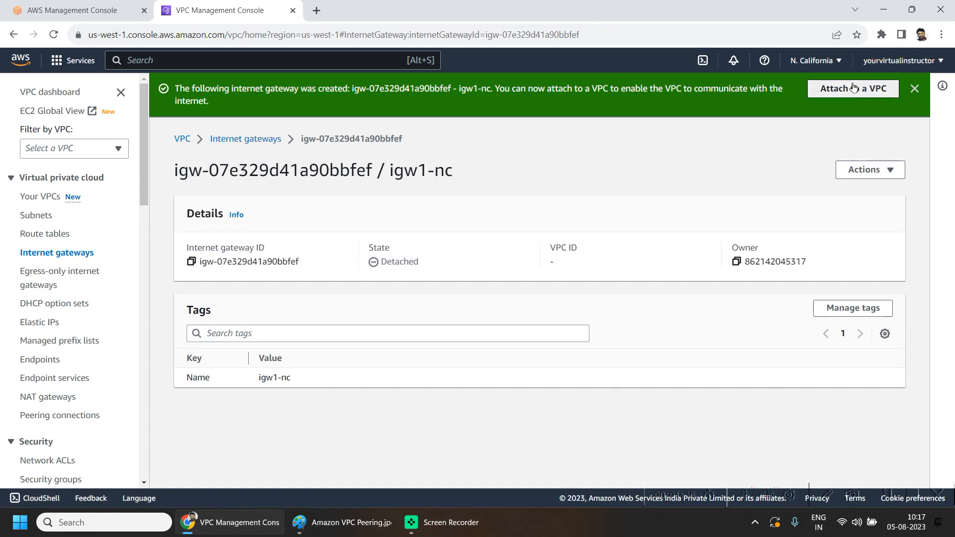
pyautogui.click(192, 244)
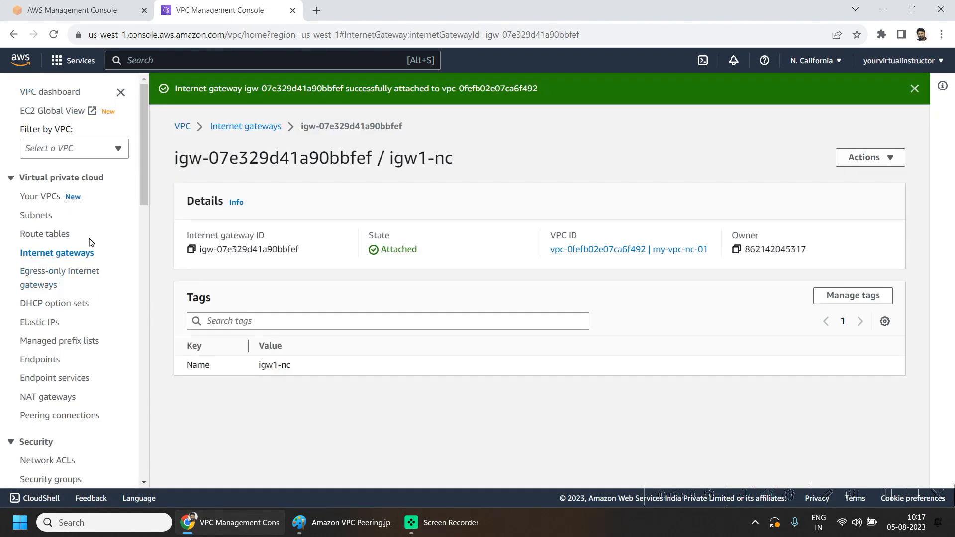
# - Add a new route with destination 0.0.0.0/0 to my-route-table-nc-01
pyautogui.click(64, 235)
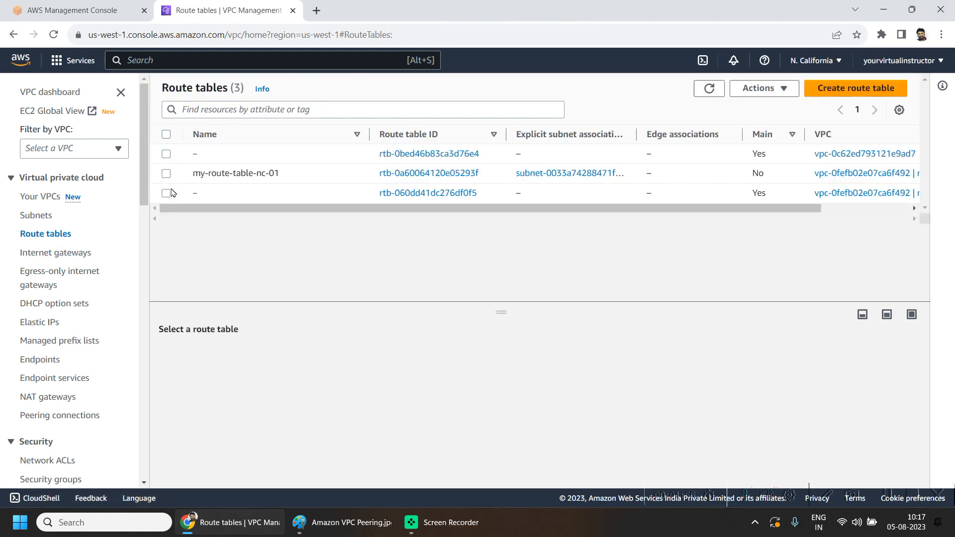
pyautogui.click(165, 174)
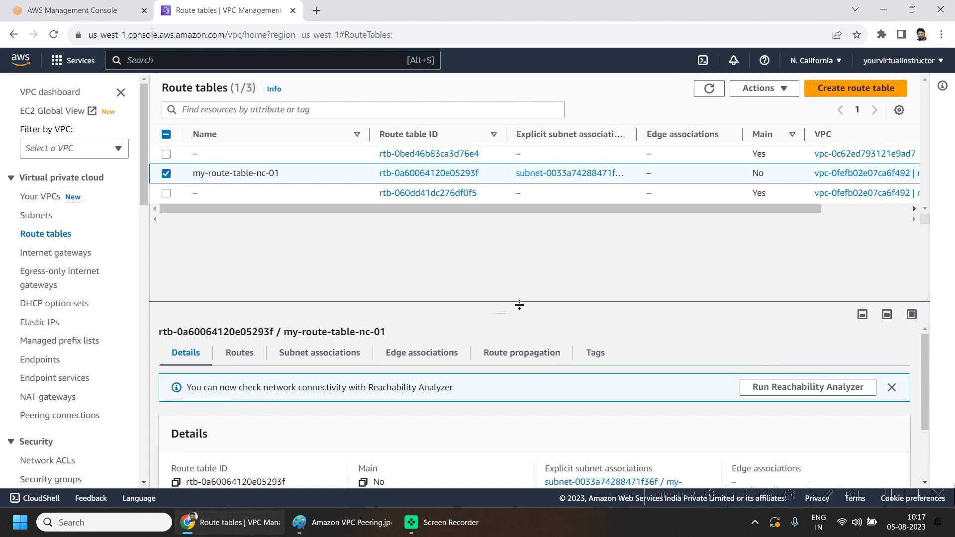
pyautogui.click(320, 352)
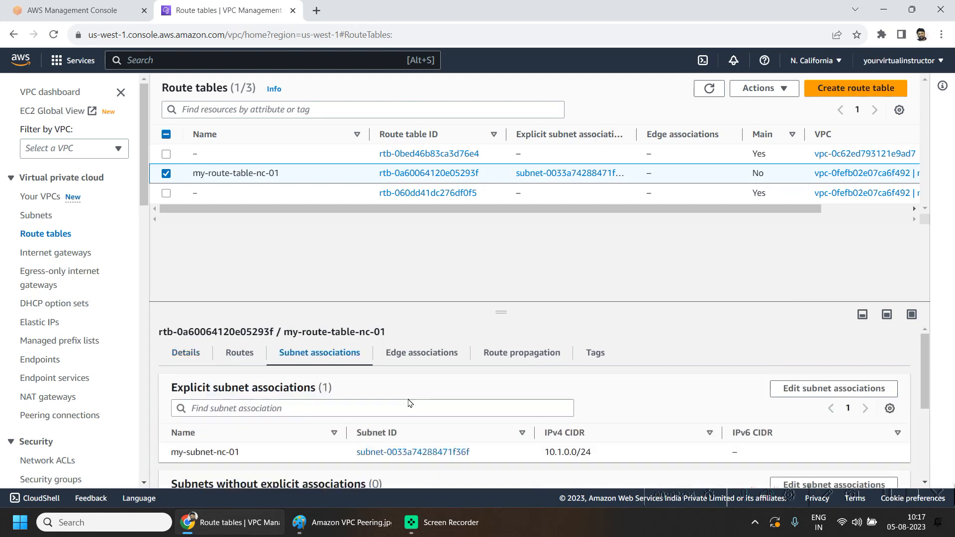
pyautogui.click(244, 353)
pyautogui.scroll(-1, 801, 364)
pyautogui.click(856, 371)
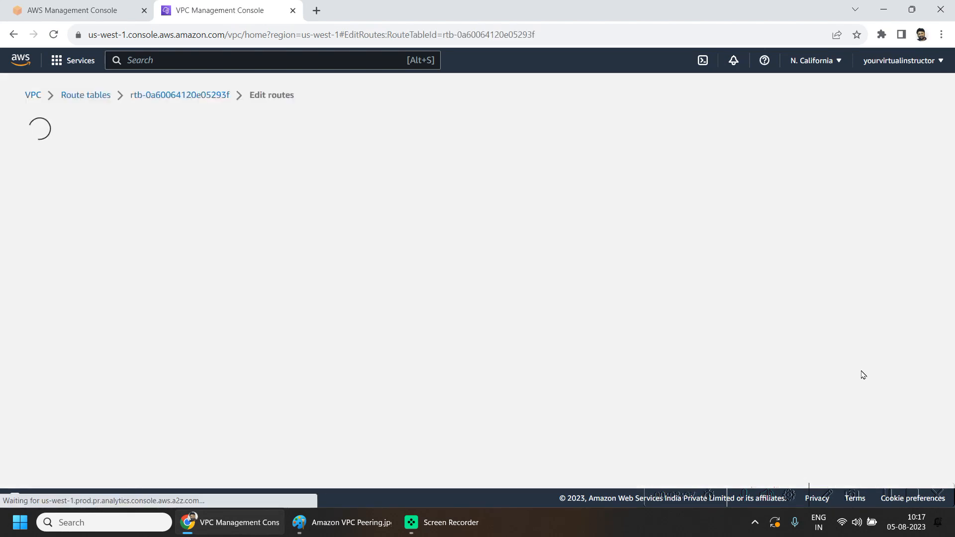
pyautogui.click(82, 277)
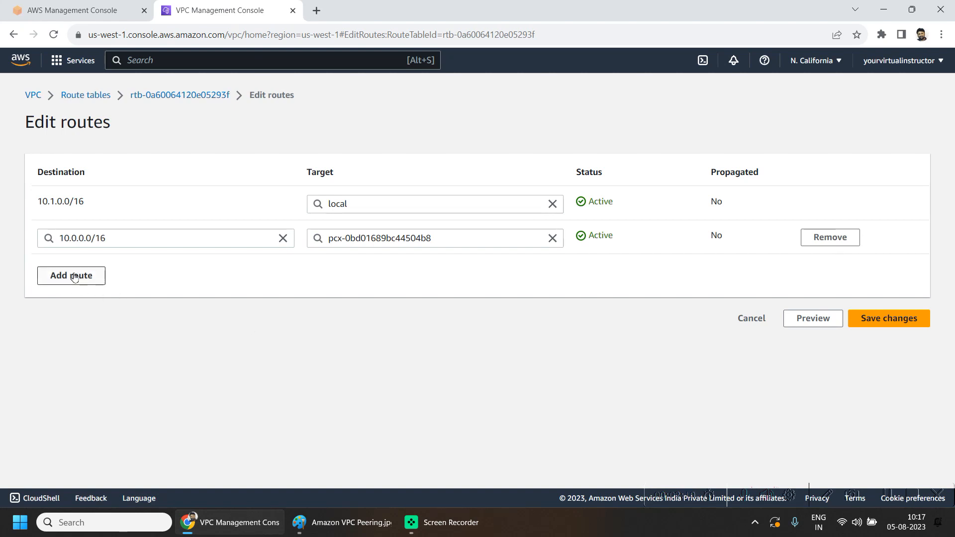
pyautogui.click(104, 277)
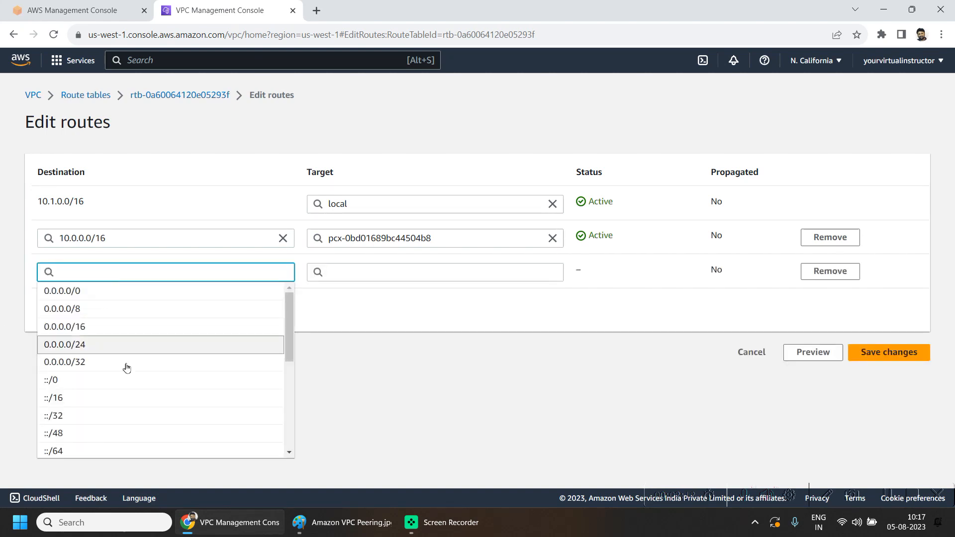
pyautogui.click(92, 292)
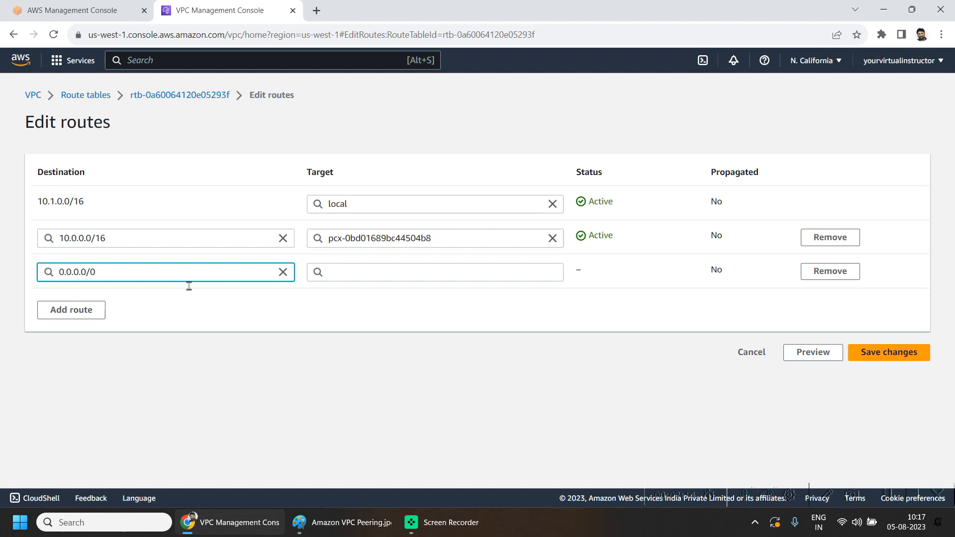
# - Target the 0.0.0.0/0 route at internet gateway igw1-nc
pyautogui.click(373, 266)
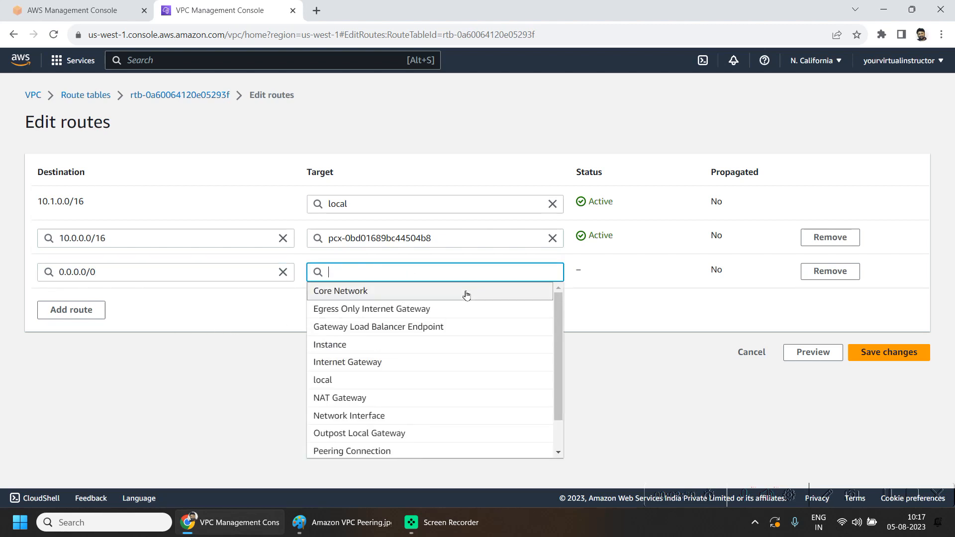
pyautogui.write('int')
pyautogui.click(440, 327)
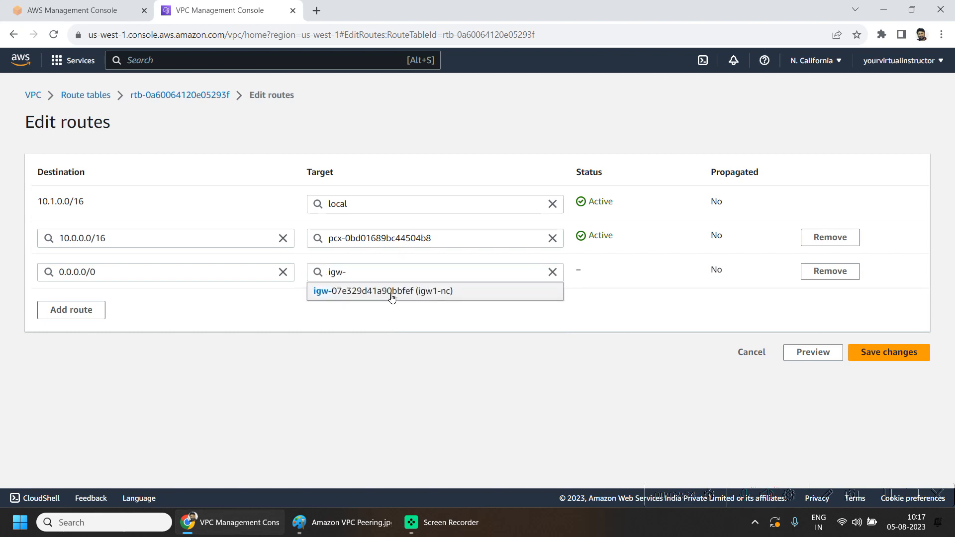
# - Save the route table with internet gateway igw1-nc chosen as the 0.0.0.0/0 route's target
pyautogui.click(391, 293)
pyautogui.click(870, 353)
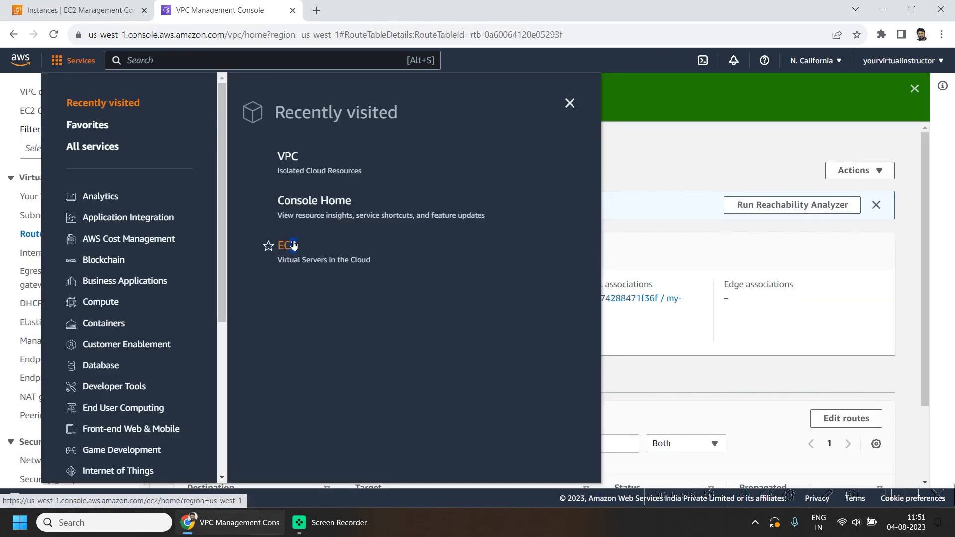
# - Start launching a new EC2 instance in N. California and name it my-ec2-nc-01
pyautogui.click(292, 245)
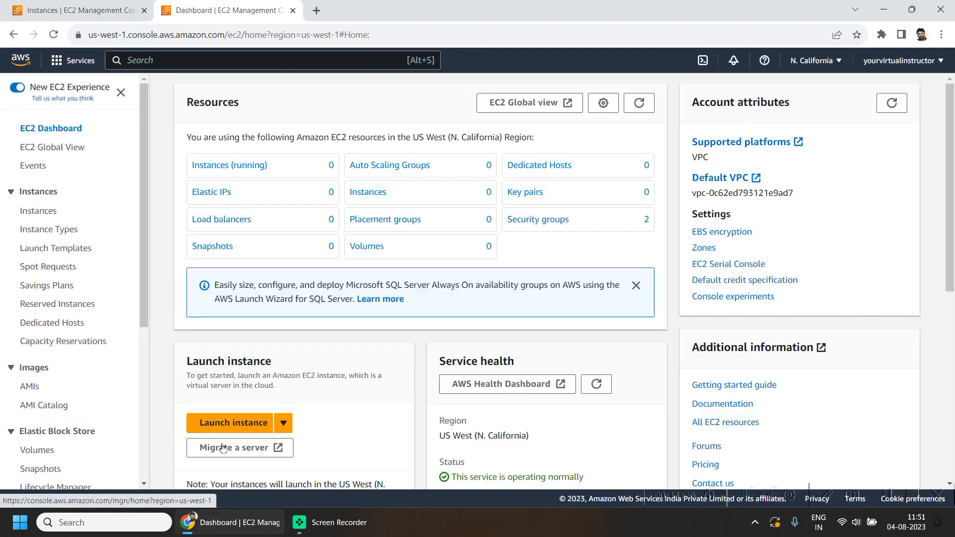
pyautogui.click(214, 422)
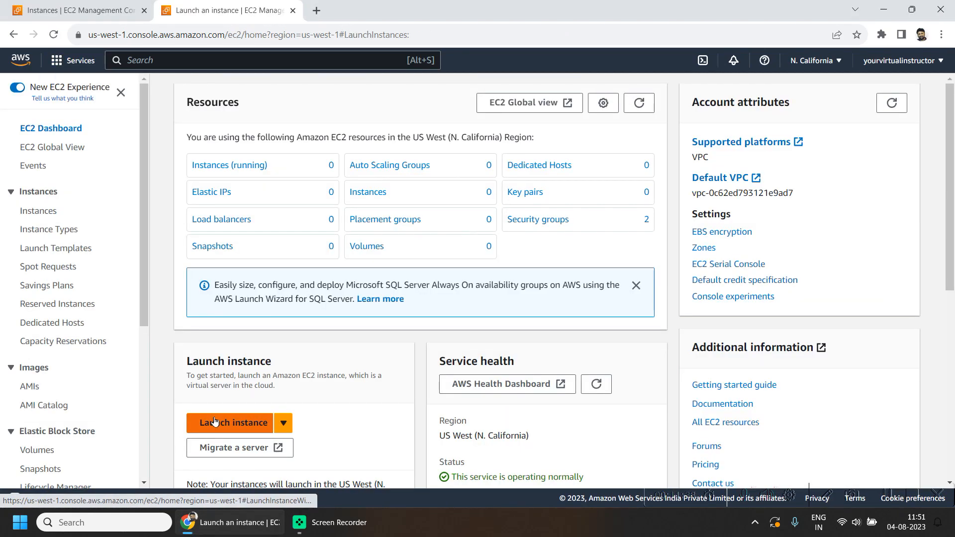
pyautogui.click(160, 256)
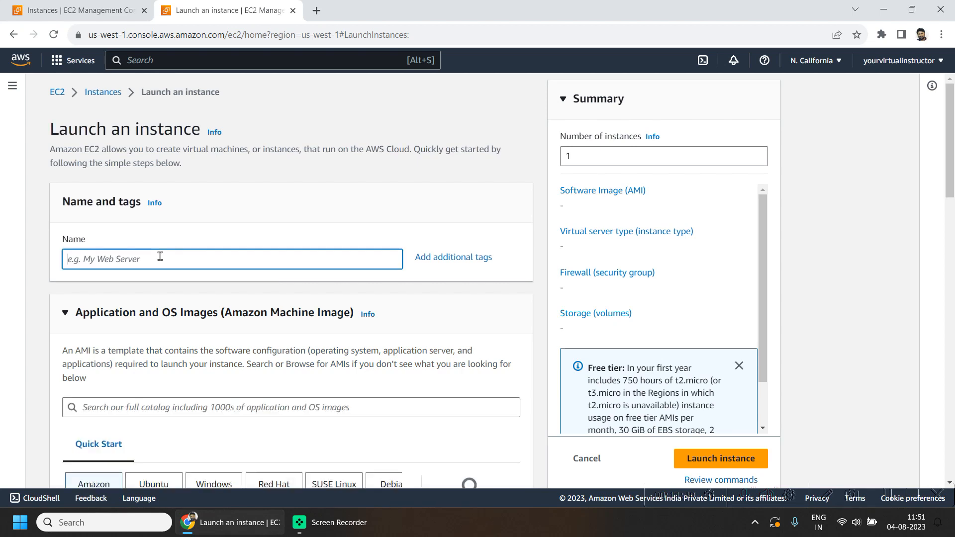
pyautogui.write('my-ec2-nc-01')
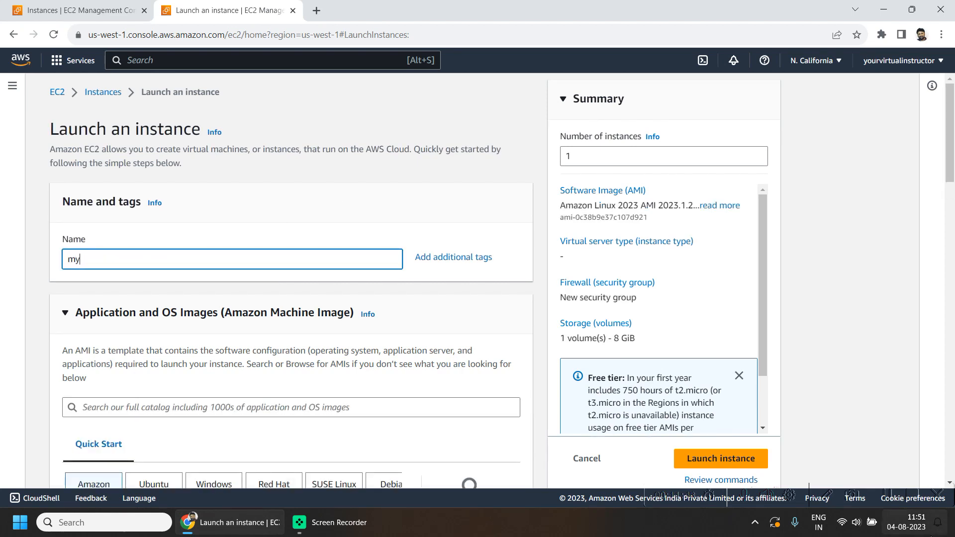
# - Choose the Amazon Linux 2 AMI (HVM) - Kernel 5.10, SSD Volume Type image for the instance
pyautogui.click(102, 406)
pyautogui.scroll(-2, 571, 62)
pyautogui.scroll(-4, 207, 366)
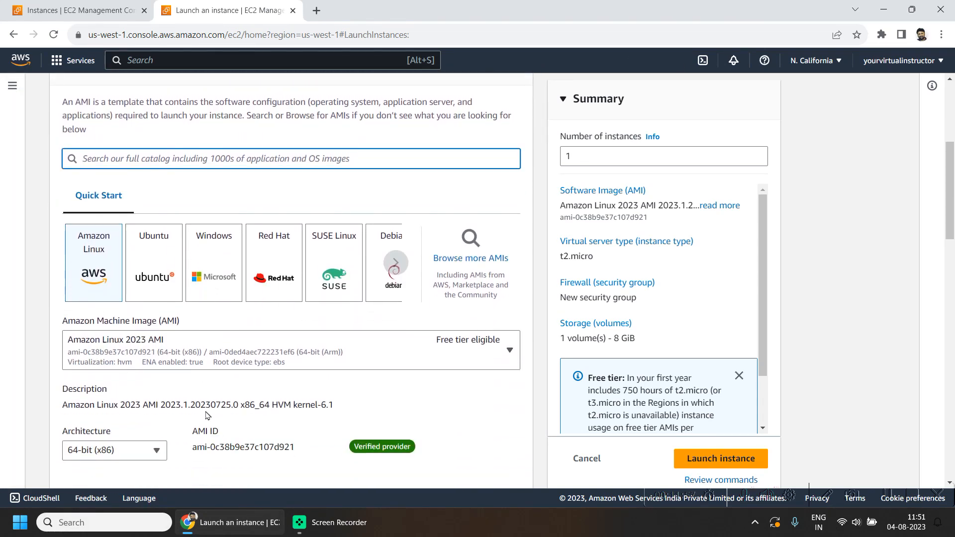
pyautogui.click(230, 350)
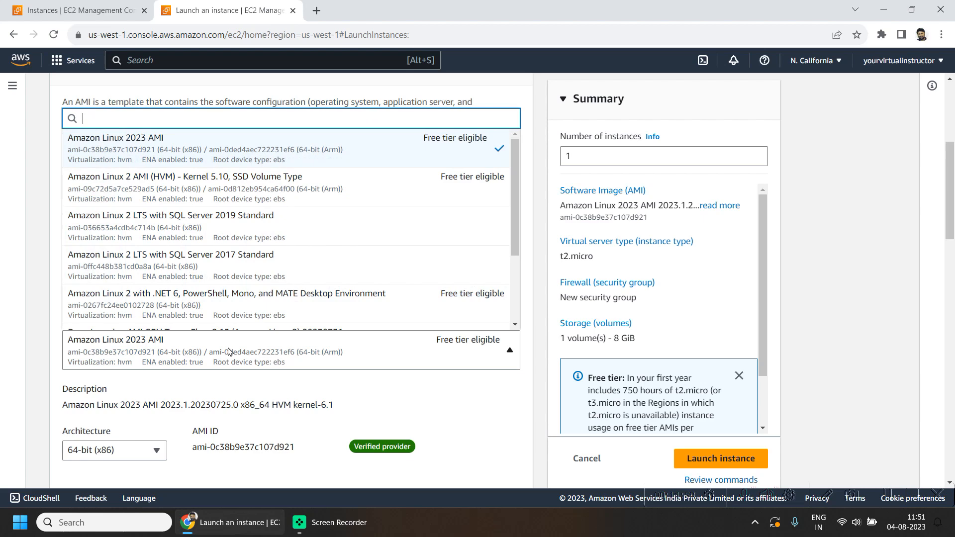
pyautogui.click(211, 193)
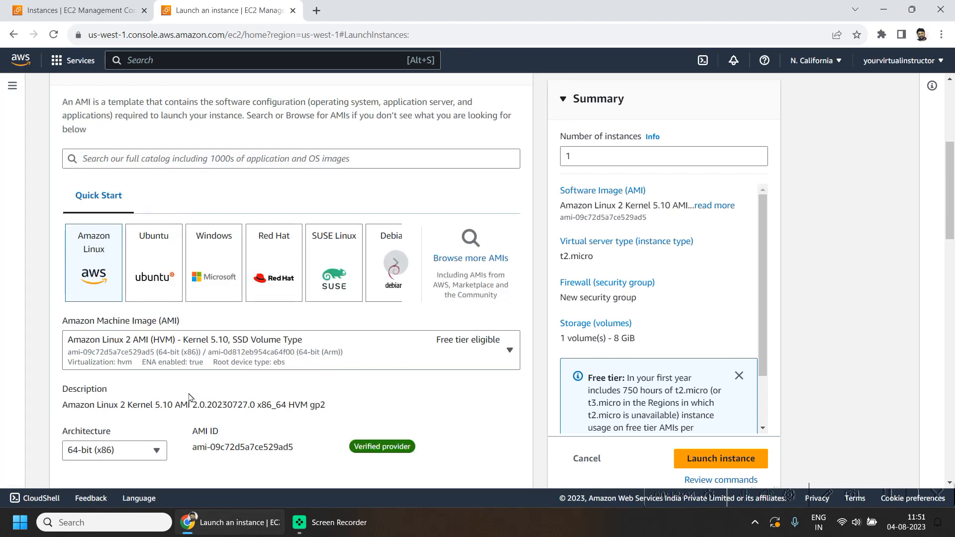
# - Create a new RSA .pem key pair named mykeypair-nc01 for the instance
pyautogui.scroll(-8, 413, 407)
pyautogui.click(316, 369)
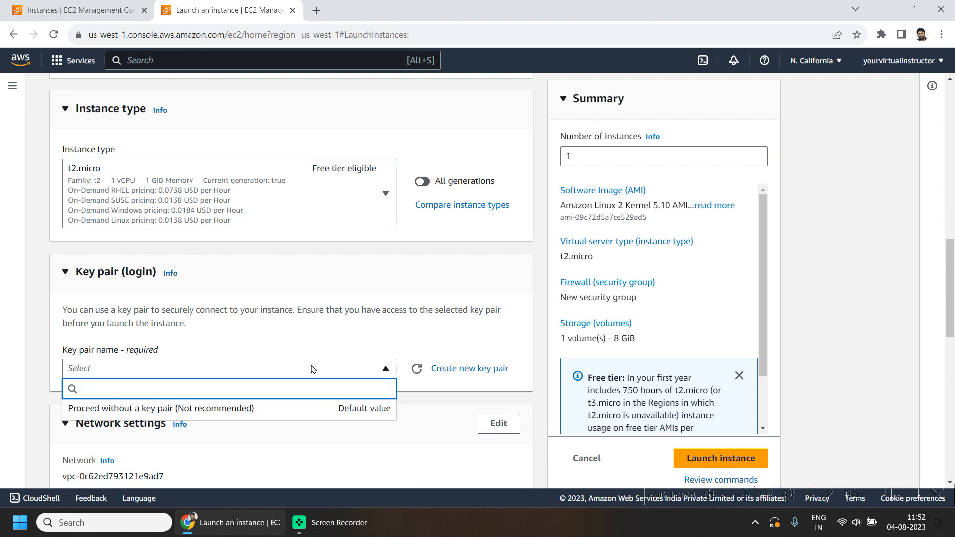
pyautogui.click(311, 372)
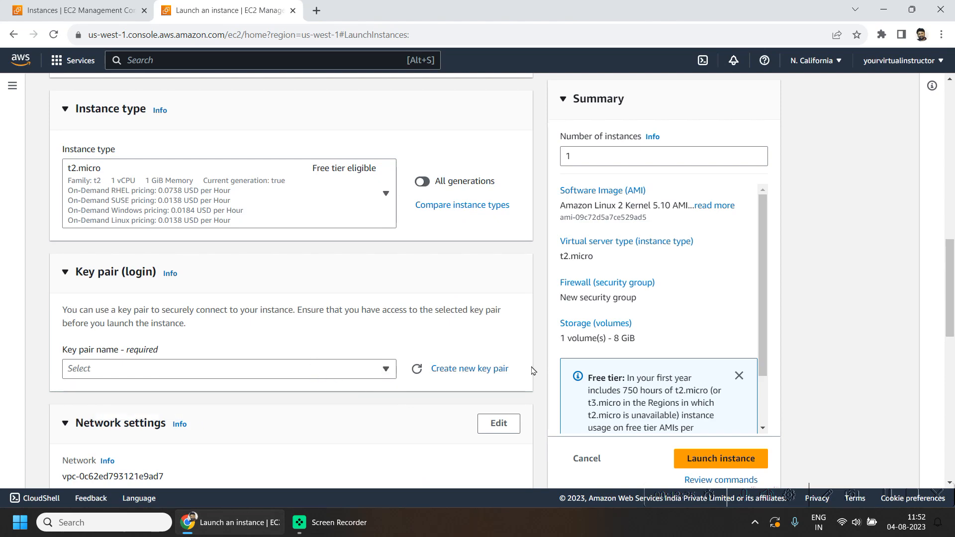
pyautogui.click(488, 369)
pyautogui.click(405, 176)
pyautogui.write('mykeypair-nc01')
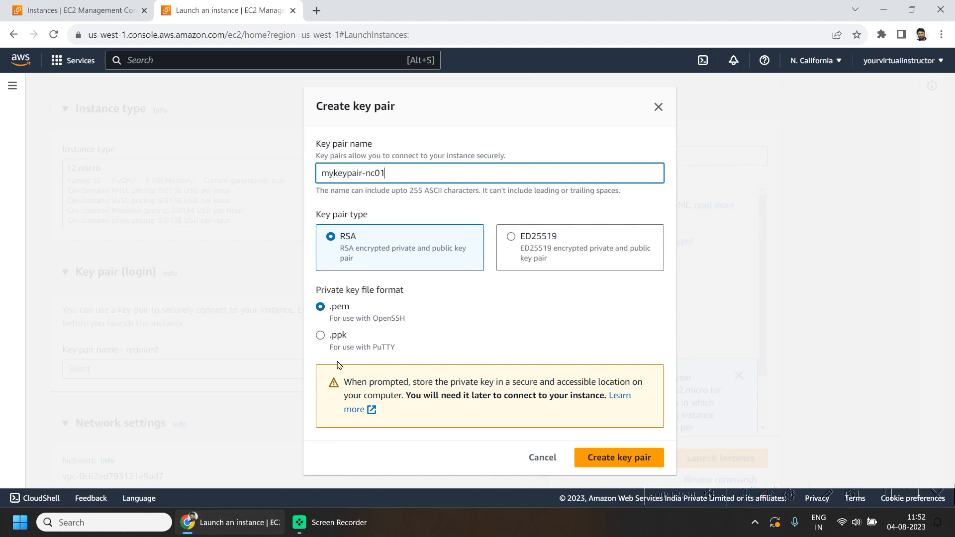
pyautogui.click(590, 465)
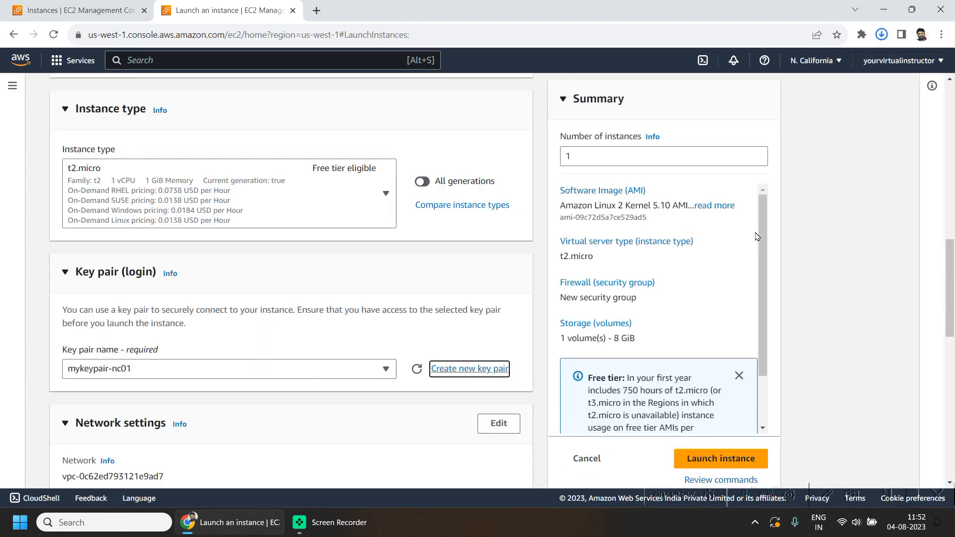
pyautogui.click(882, 35)
pyautogui.click(883, 35)
pyautogui.click(884, 36)
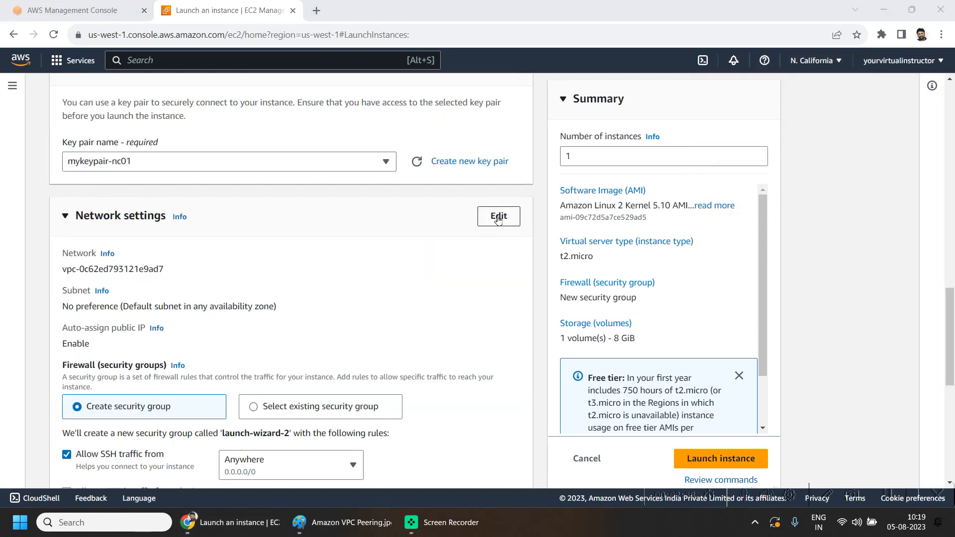
# - Edit the instance's network settings to use VPC my-vpc-nc-01 and subnet my-subnet-nc-01
pyautogui.click(495, 218)
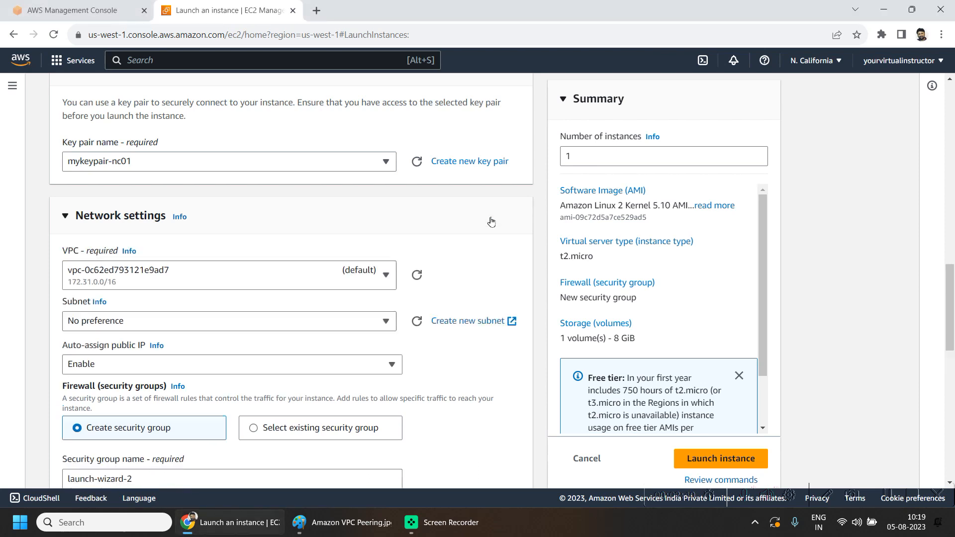
pyautogui.click(144, 287)
pyautogui.click(288, 325)
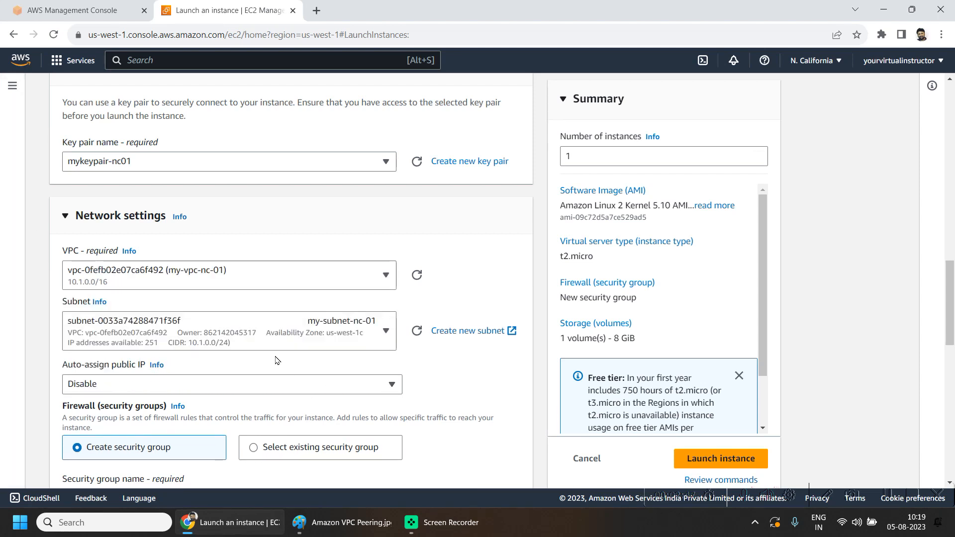
pyautogui.click(301, 346)
pyautogui.click(301, 351)
# - Enable auto-assign public IP for the instance
pyautogui.scroll(-2, 492, 276)
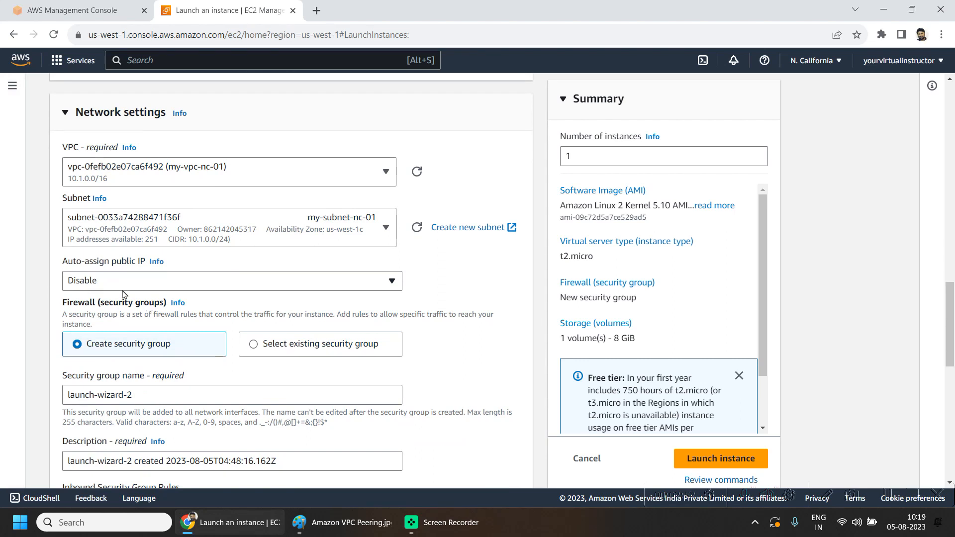
pyautogui.click(110, 282)
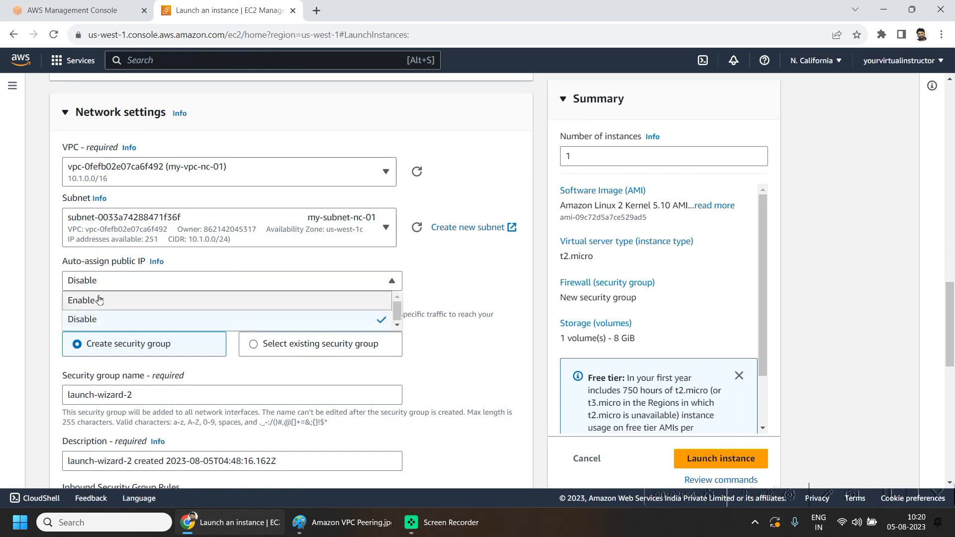
pyautogui.click(99, 300)
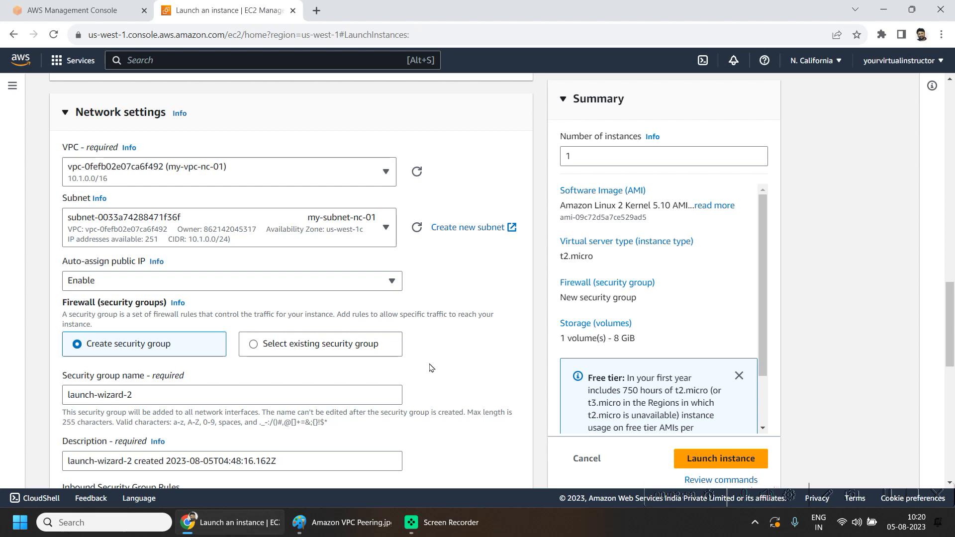
# - Name the new security group my-sg-nc-01 and set its description to my-sg-nc-01
pyautogui.scroll(-1, 533, 342)
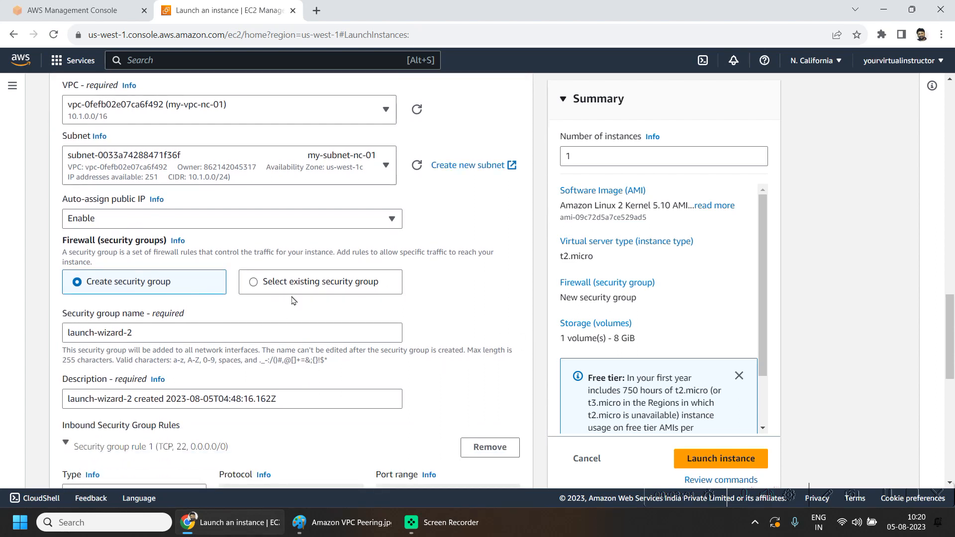
pyautogui.click(156, 333)
pyautogui.hotkey('ctrl', 'a')
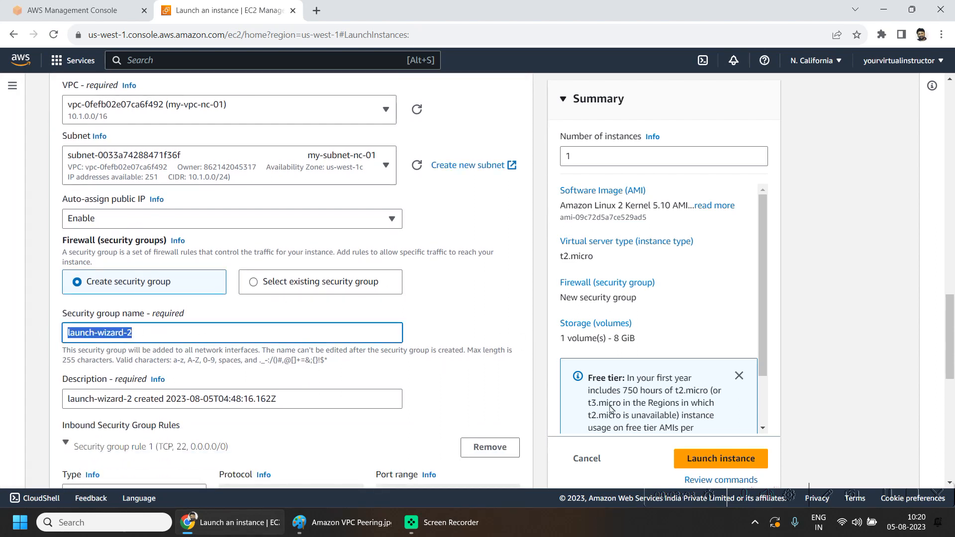
pyautogui.write('my-sg-nc-01')
pyautogui.hotkey('ctrl', 'a')
pyautogui.hotkey('ctrl', 'c')
pyautogui.click(300, 393)
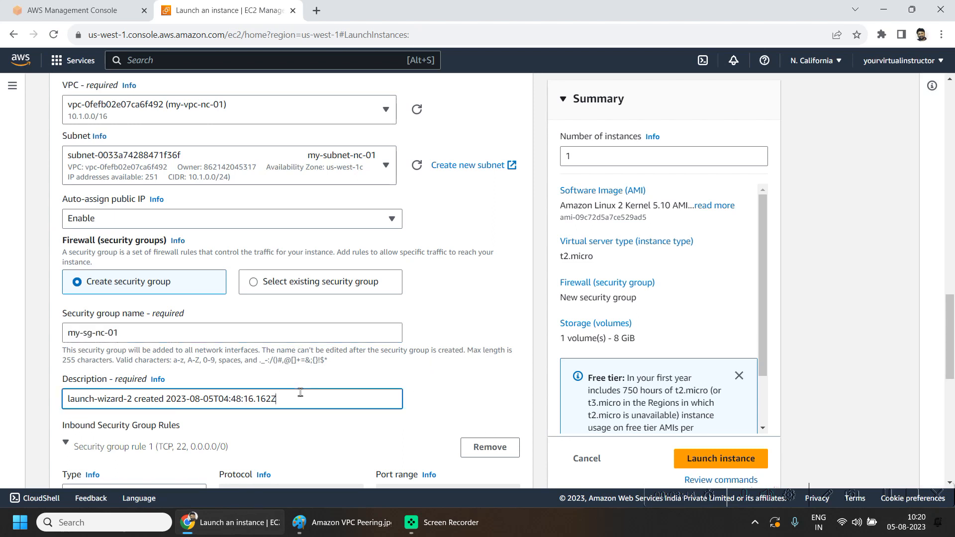
pyautogui.hotkey('ctrl', 'a')
pyautogui.hotkey('ctrl', 'v')
# - Launch the instance
pyautogui.scroll(-5, 88, 274)
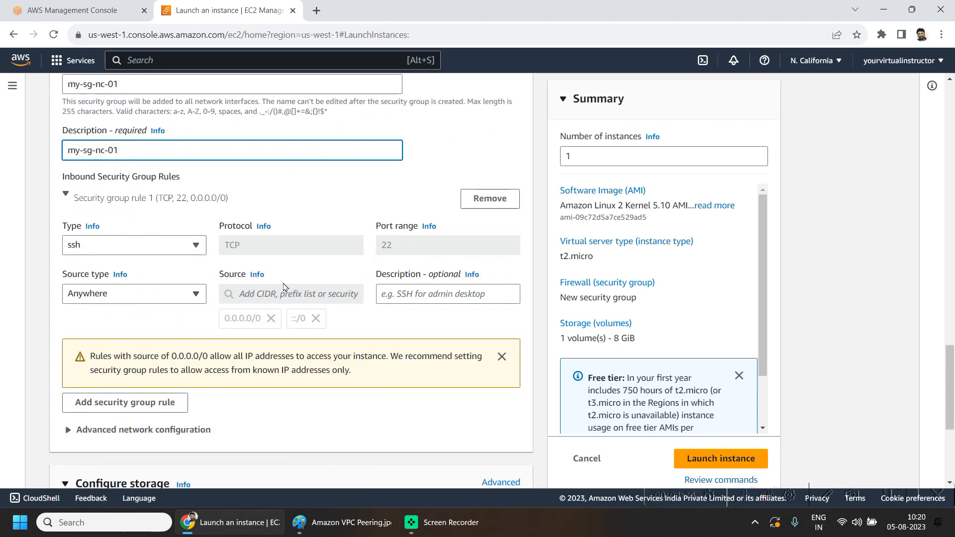
pyautogui.scroll(-1, 453, 244)
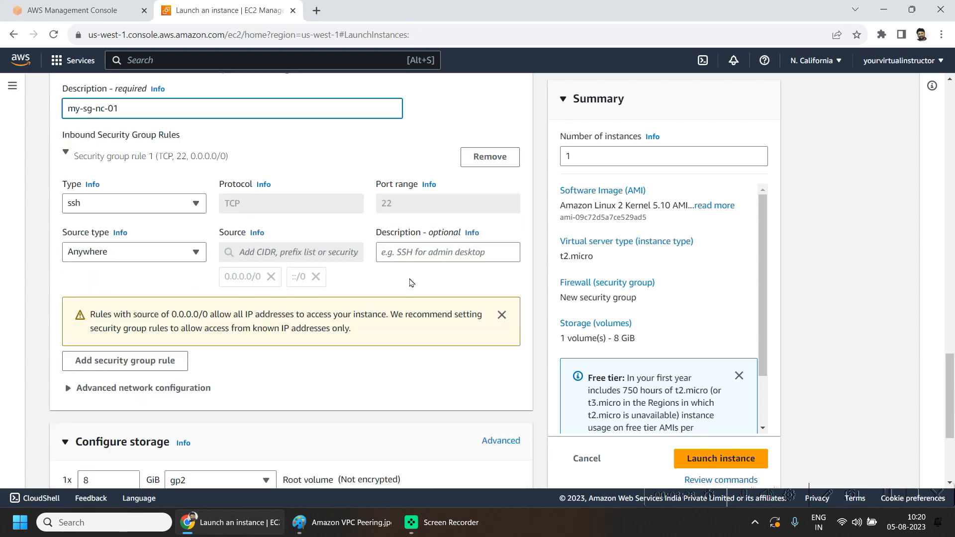
pyautogui.scroll(-4, 453, 244)
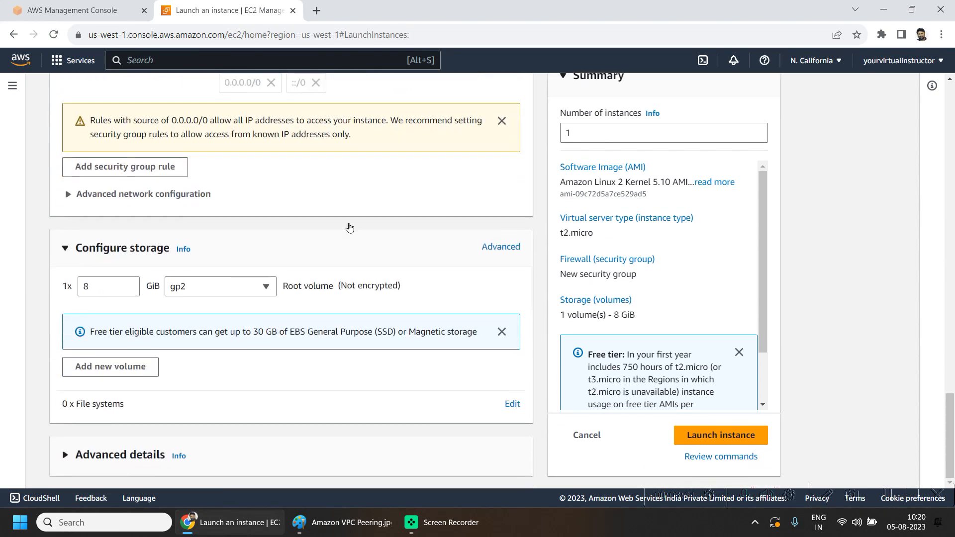
pyautogui.click(747, 437)
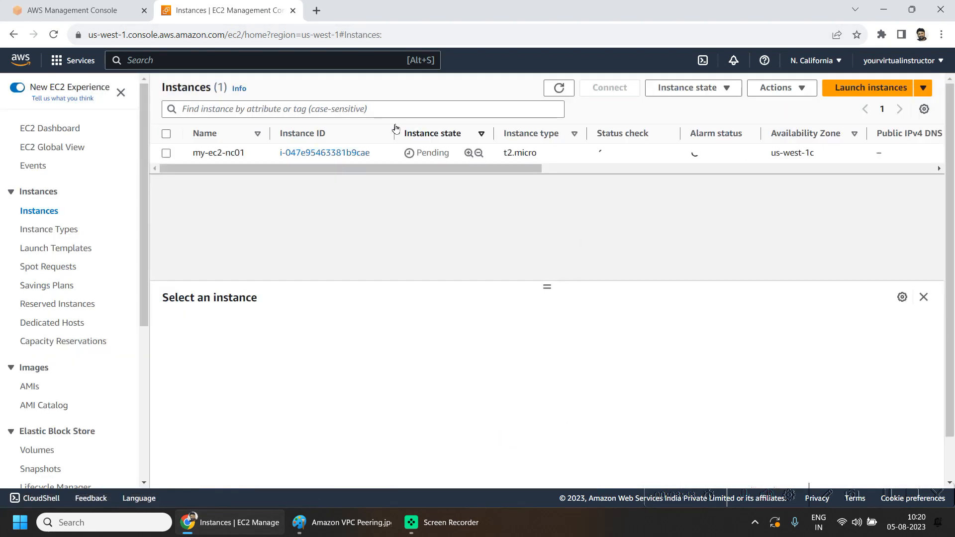
# - Select the new instance and examine its details, including the public IPv4 address
pyautogui.click(169, 134)
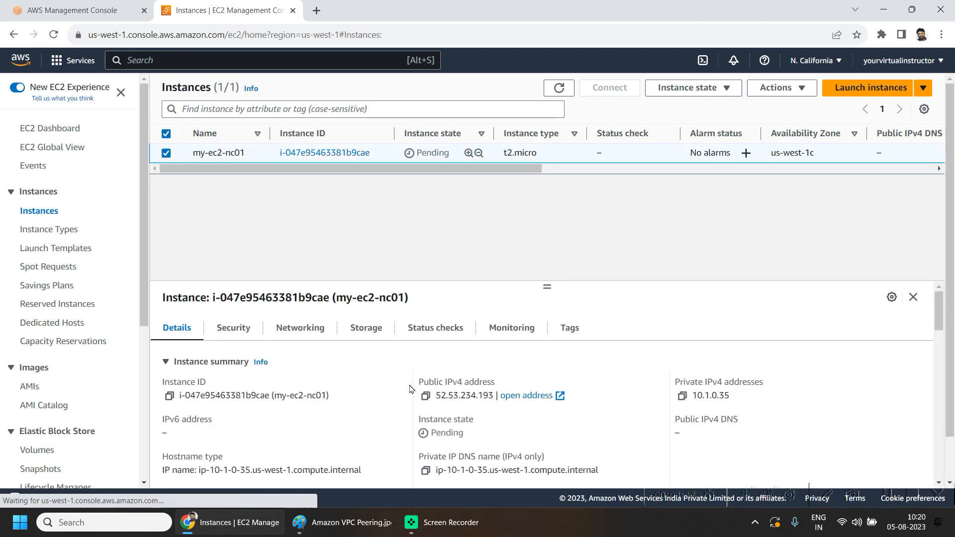
pyautogui.click(425, 396)
pyautogui.moveTo(411, 390); pyautogui.dragTo(501, 403)
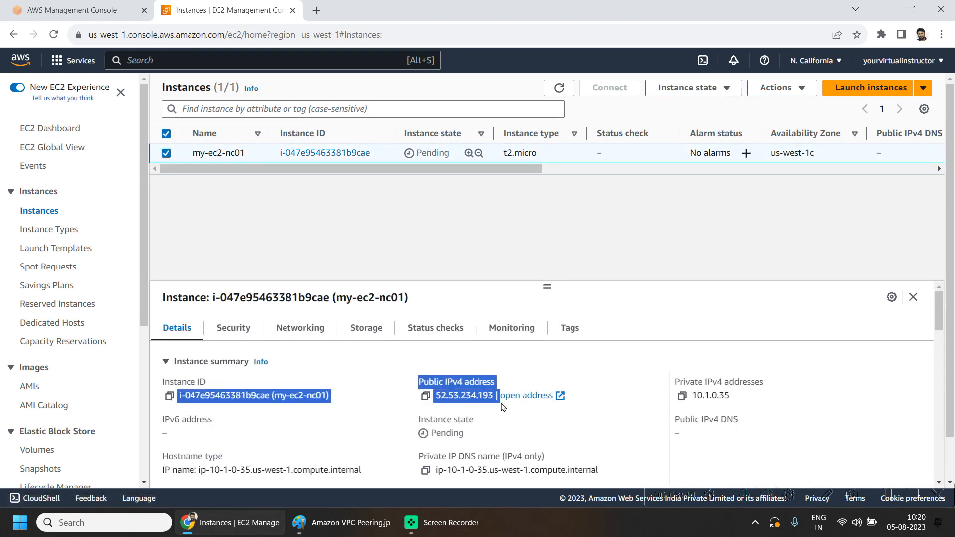
pyautogui.click(570, 328)
# - Switch to the Ohio region and select the running EC2B instance in the EC2 instances list
pyautogui.click(125, 10)
pyautogui.click(458, 177)
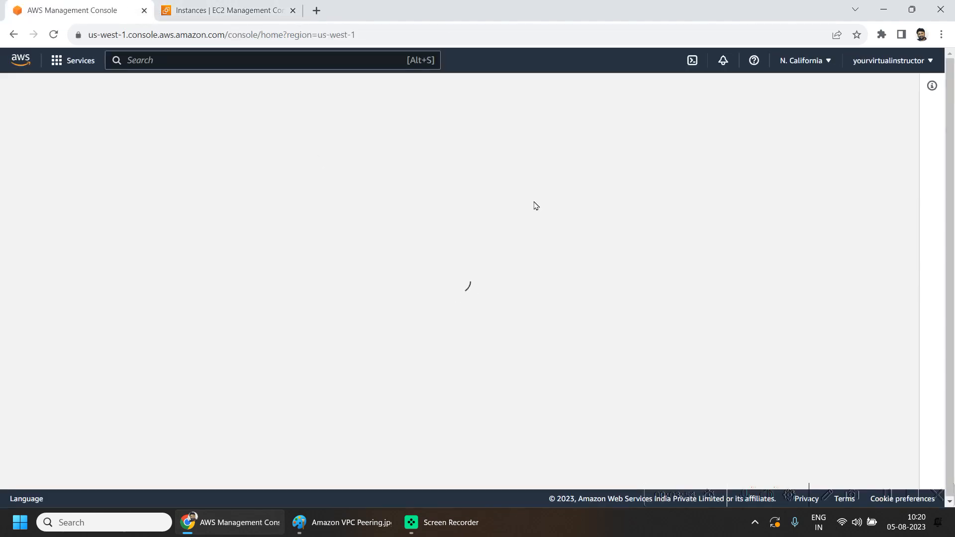
pyautogui.click(804, 61)
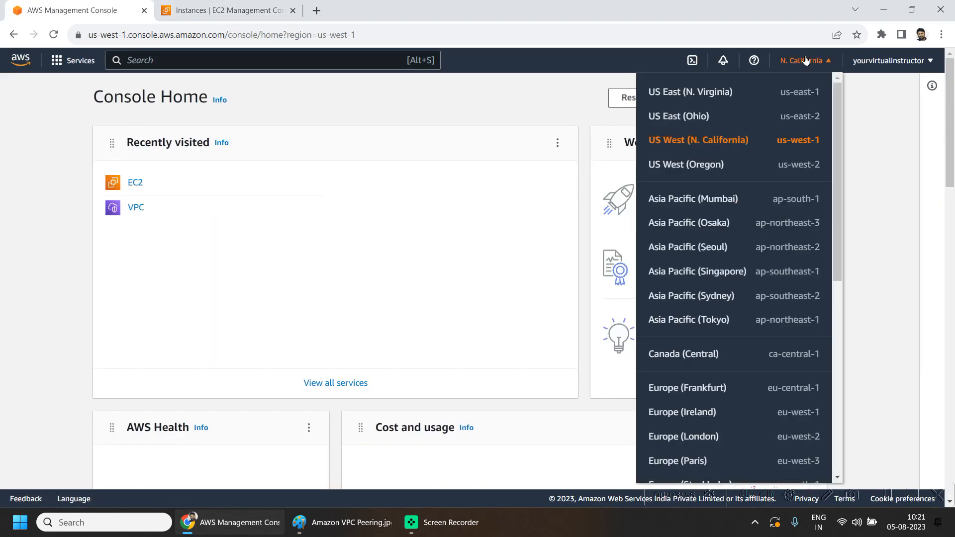
pyautogui.click(679, 111)
pyautogui.click(133, 183)
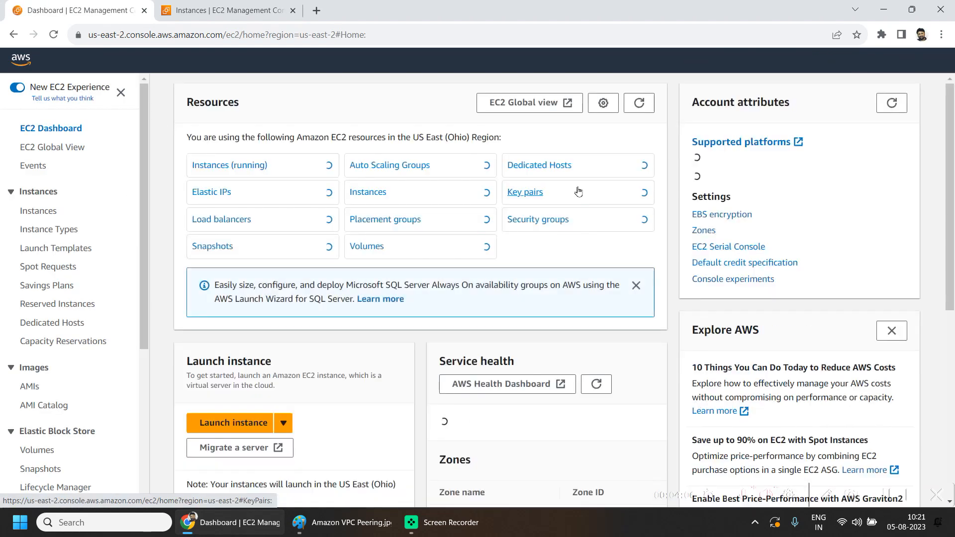
pyautogui.click(328, 166)
pyautogui.click(204, 199)
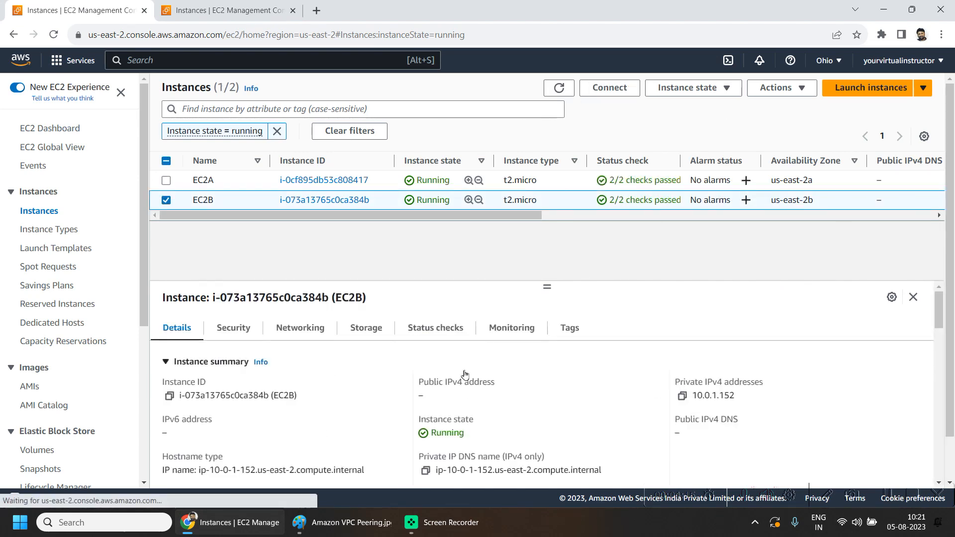
# - Open EC2B's security group and add a new SSH inbound rule with a custom source
pyautogui.click(236, 330)
pyautogui.scroll(-1, 292, 407)
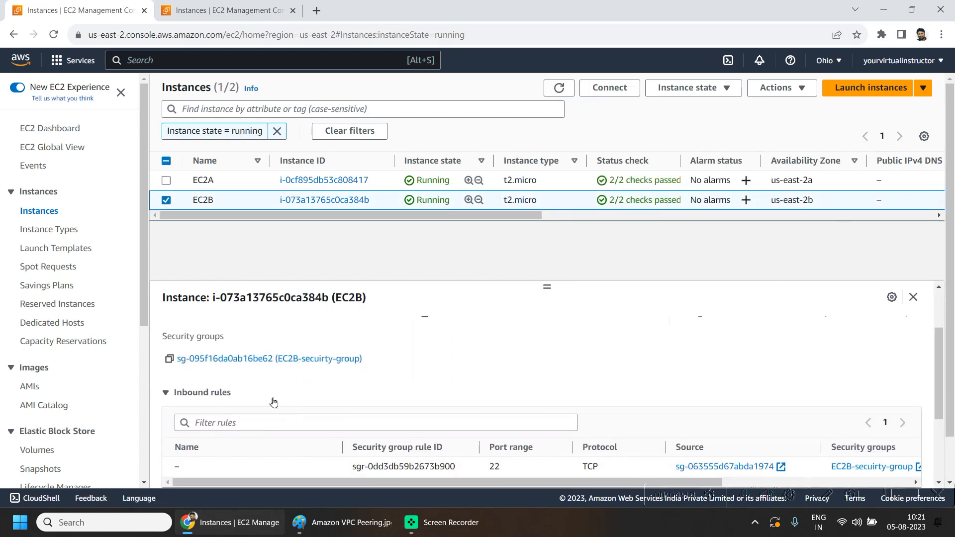
pyautogui.click(253, 380)
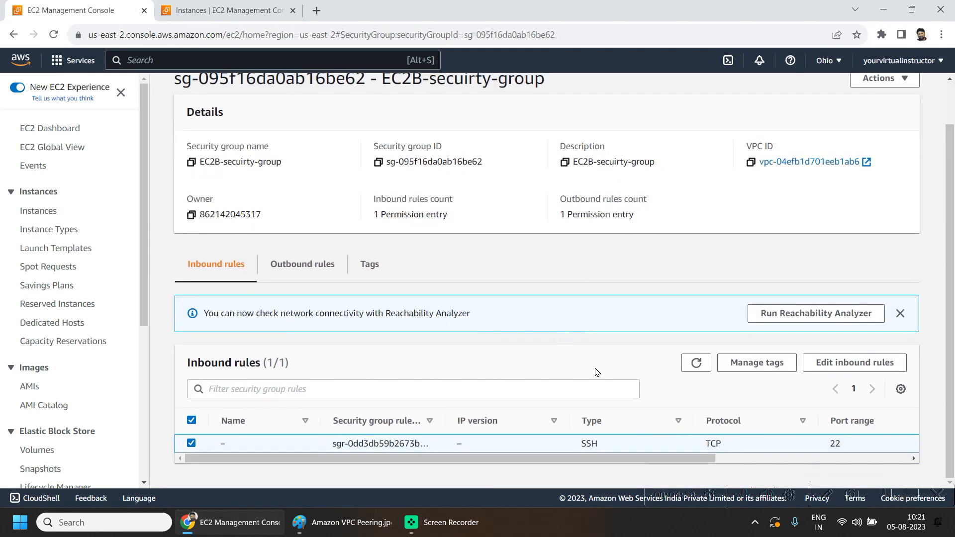
pyautogui.click(855, 363)
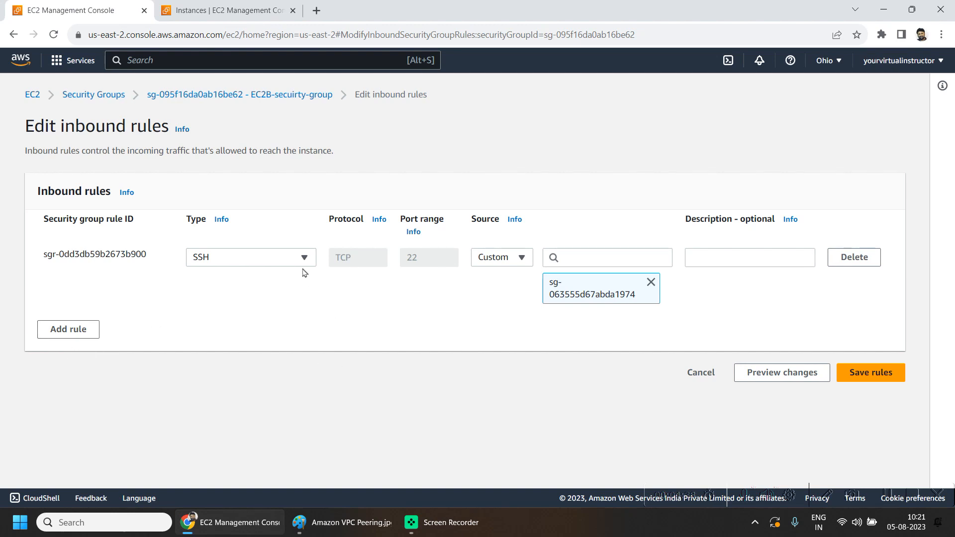
pyautogui.click(74, 330)
pyautogui.click(228, 319)
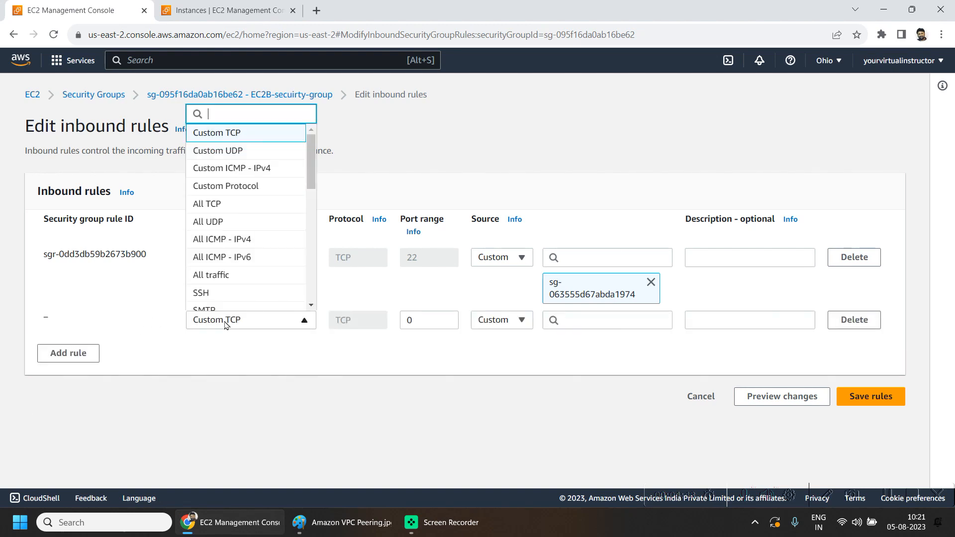
pyautogui.click(216, 292)
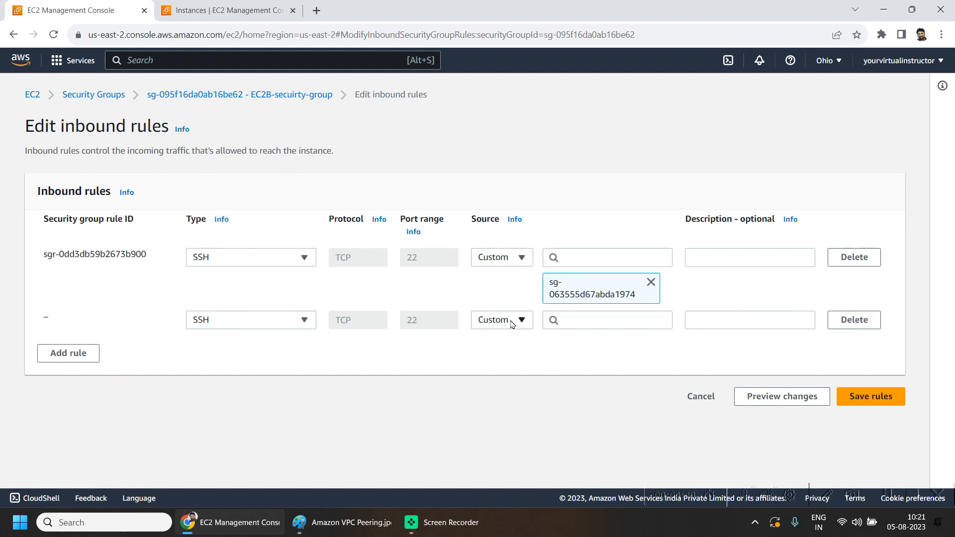
pyautogui.click(483, 322)
pyautogui.click(484, 324)
pyautogui.click(596, 320)
pyautogui.scroll(-3, 604, 197)
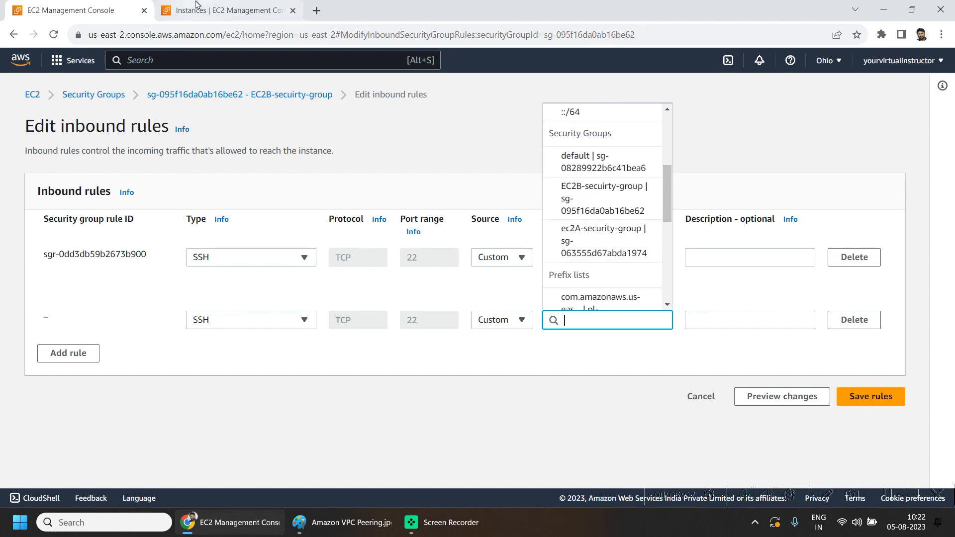
# - Examine the N. California instance's networking details and open its subnet
pyautogui.click(222, 9)
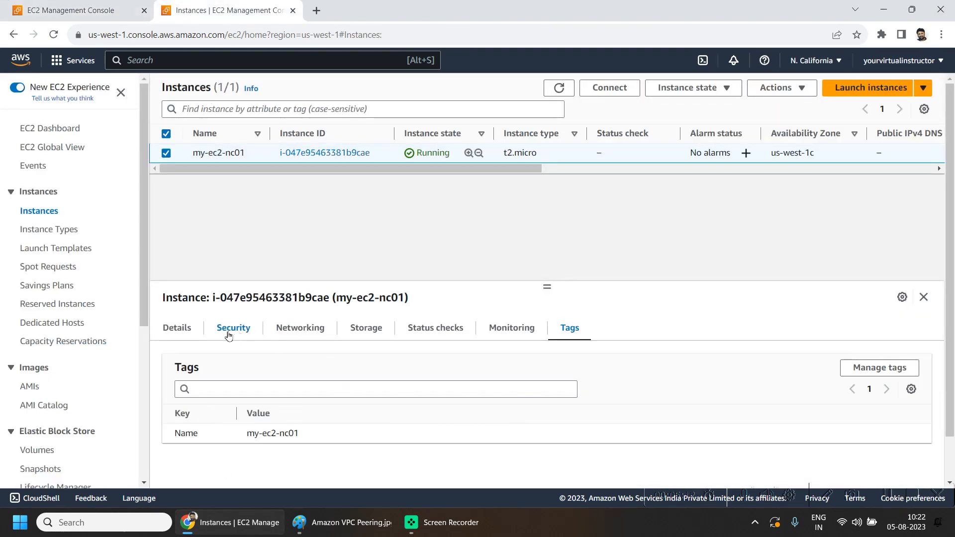
pyautogui.click(299, 329)
pyautogui.scroll(-1, 412, 413)
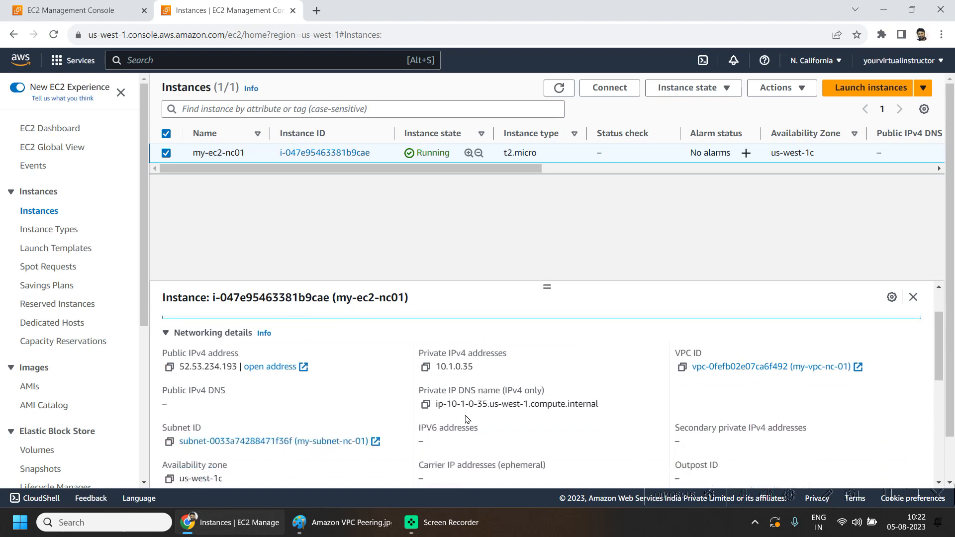
pyautogui.click(221, 442)
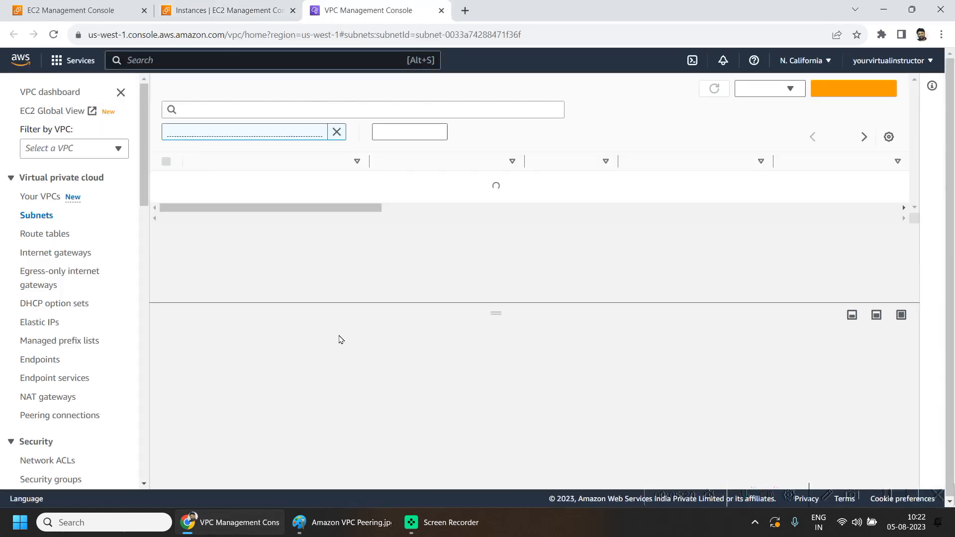
pyautogui.tripleClick(825, 180)
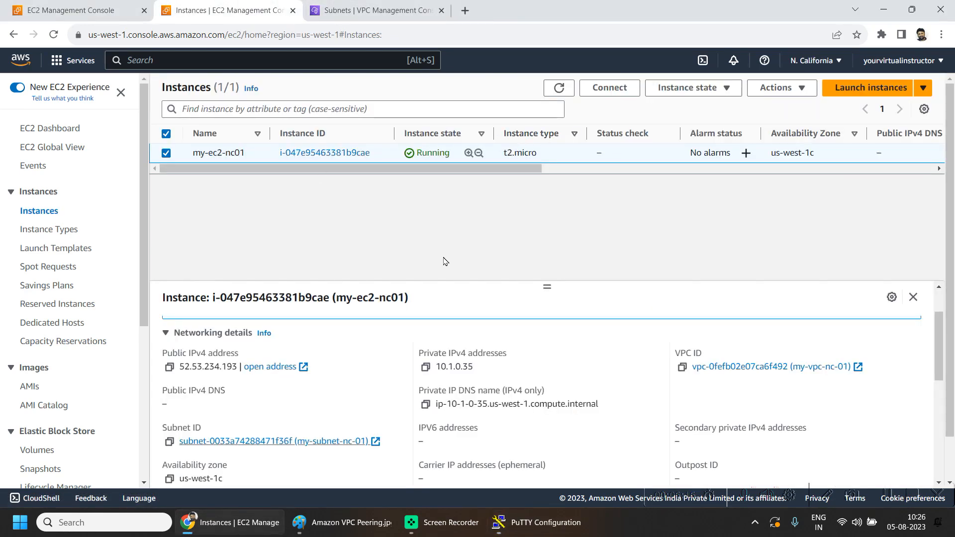
# - Open a PuTTY session to the instance's public IPv4 address using the mykeypair-nc01.ppk private key file
pyautogui.click(425, 368)
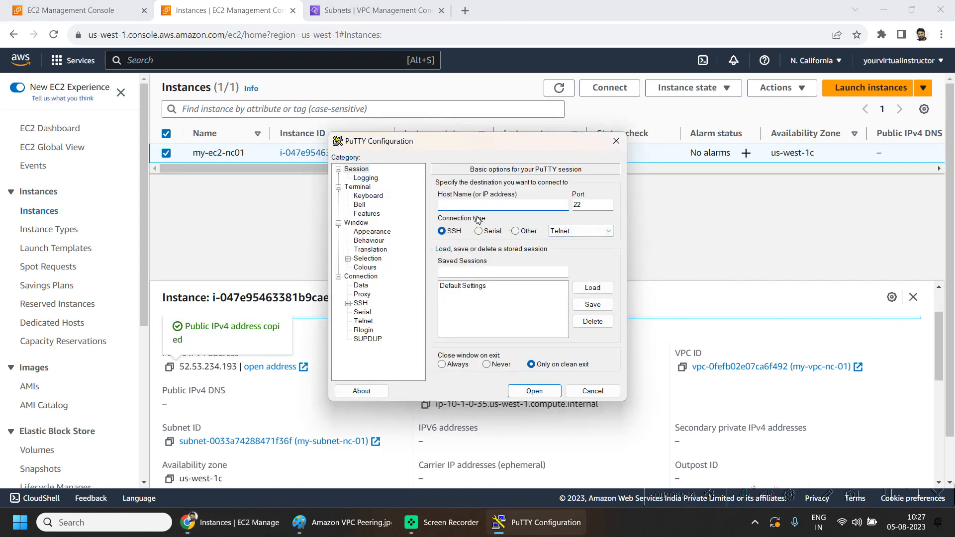
pyautogui.write('52.53.234.193')
pyautogui.click(361, 304)
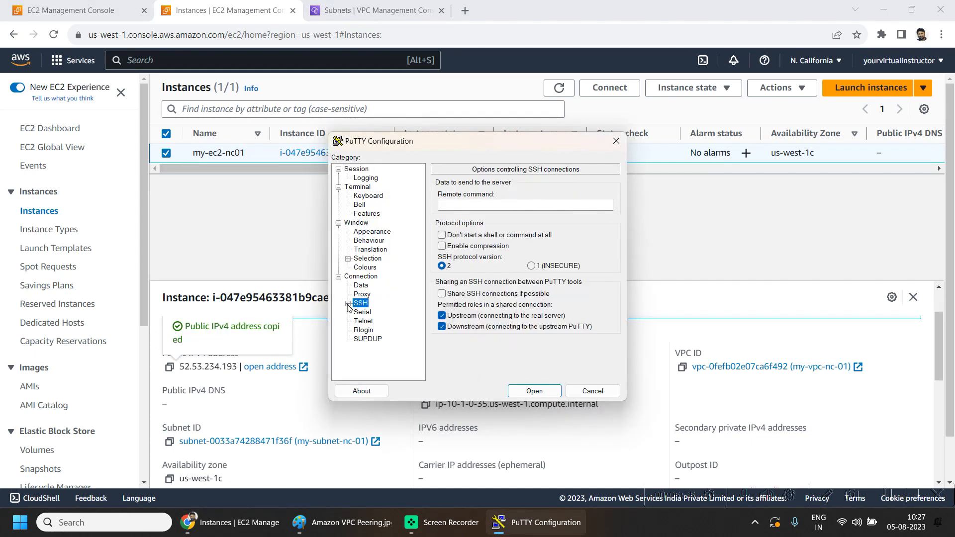
pyautogui.click(348, 303)
pyautogui.doubleClick(371, 331)
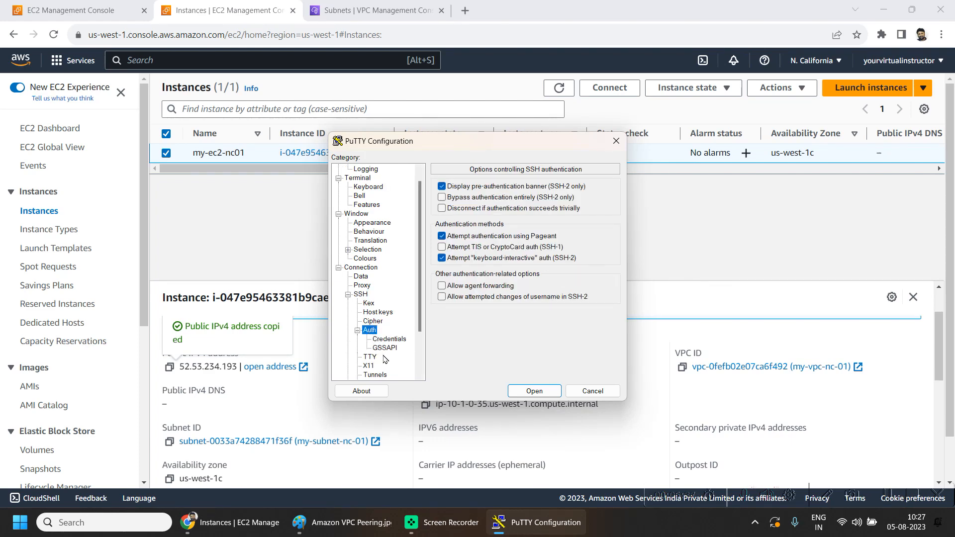
pyautogui.click(387, 340)
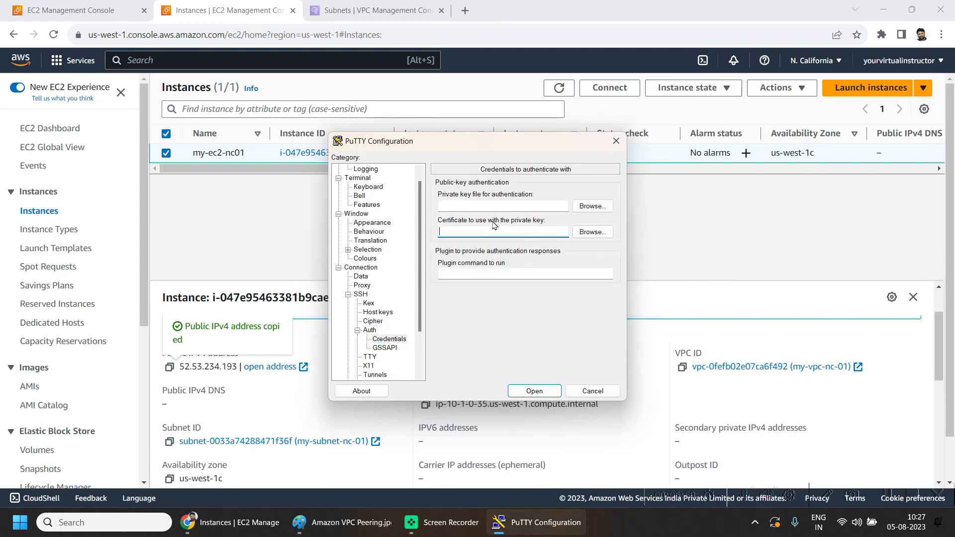
pyautogui.click(592, 205)
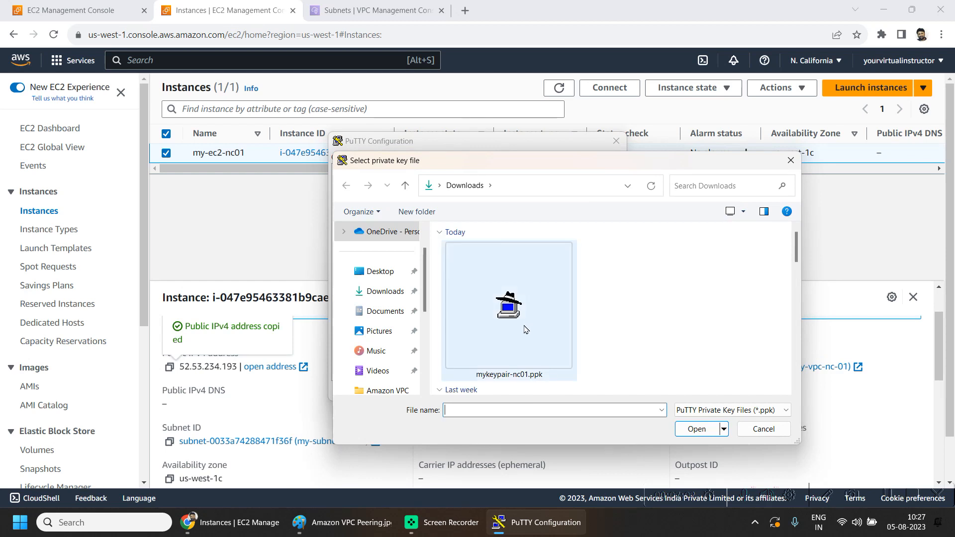
pyautogui.doubleClick(495, 291)
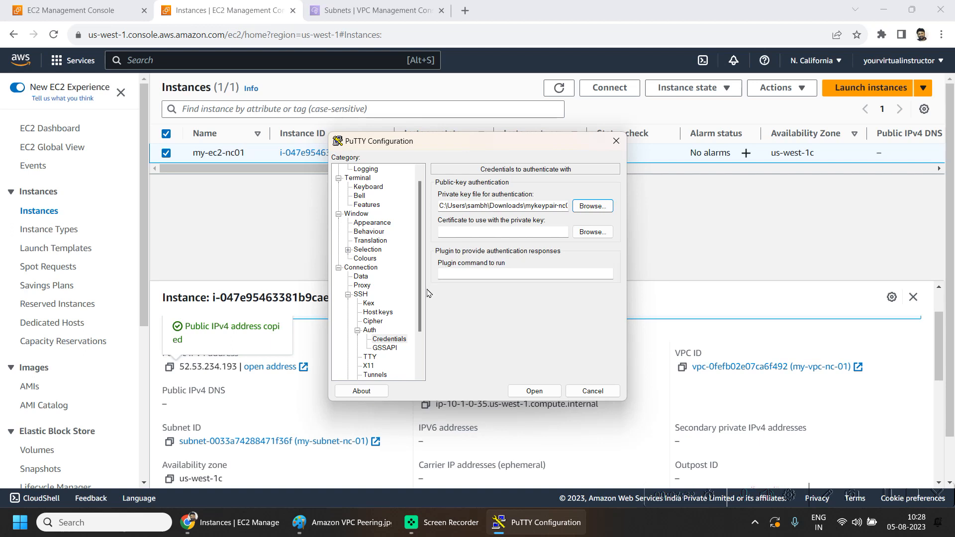
pyautogui.scroll(-2, 420, 291)
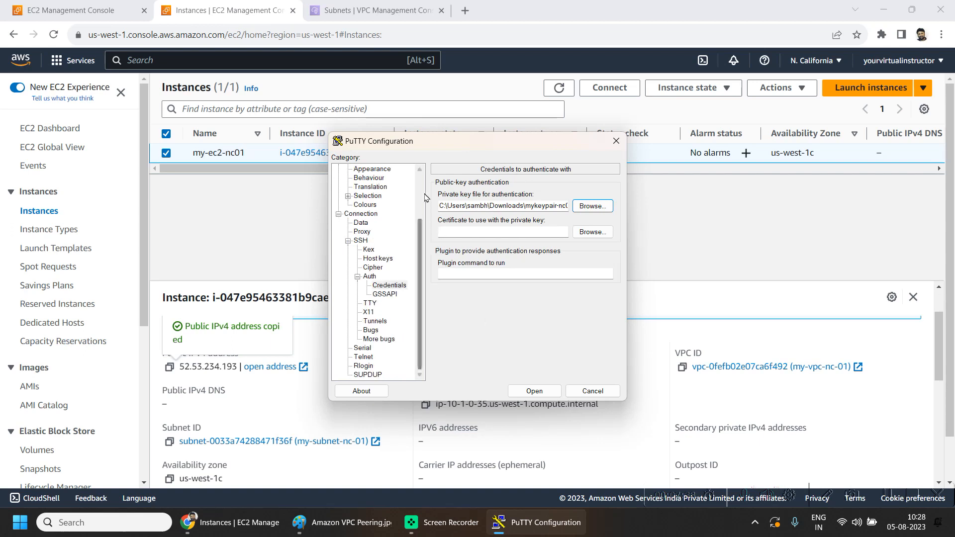
pyautogui.click(533, 392)
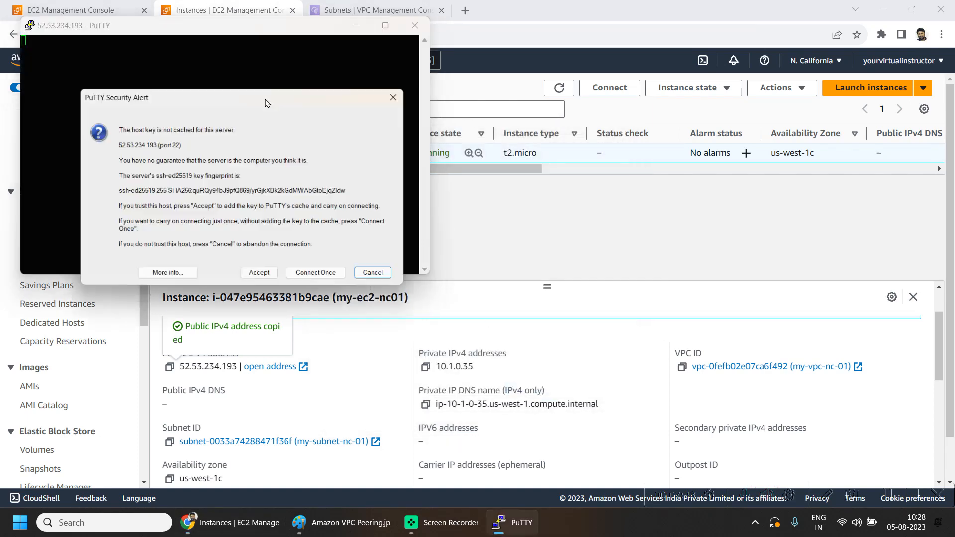
# - Accept the host key, maximize the SSH session and run hostname
pyautogui.click(257, 272)
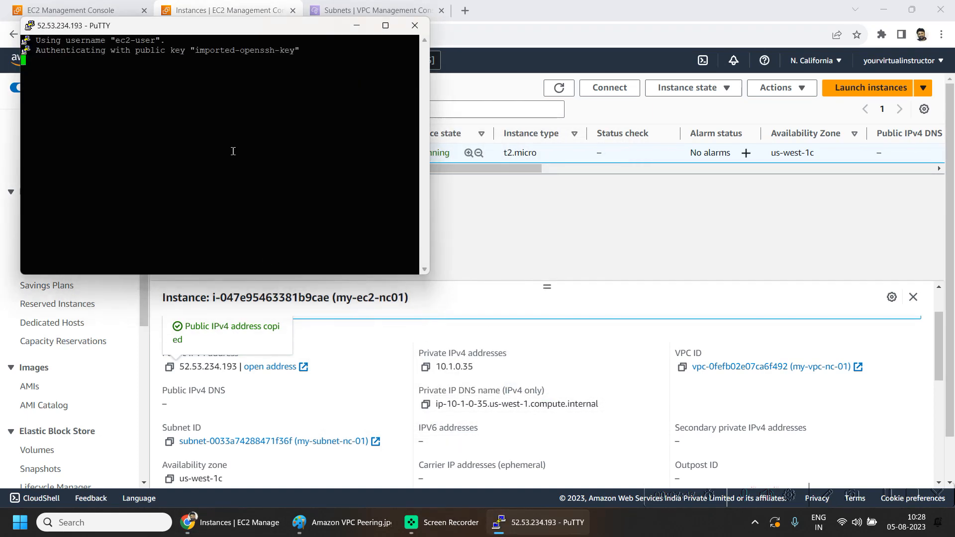
pyautogui.click(386, 25)
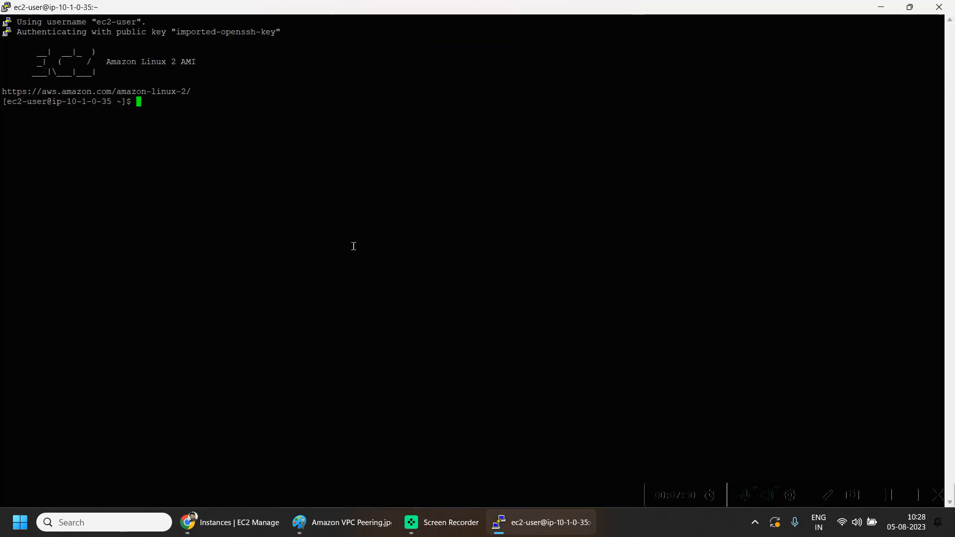
pyautogui.write('hostname')
pyautogui.press('Return')
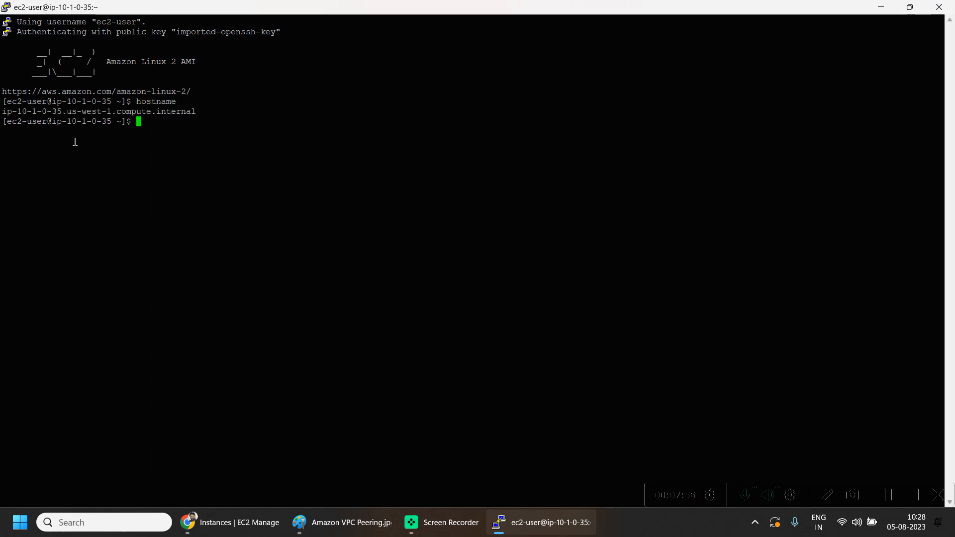
# - Compare the instance's private IPv4 address with the VPC peering network diagram
pyautogui.hotkey('alt', 'Tab')
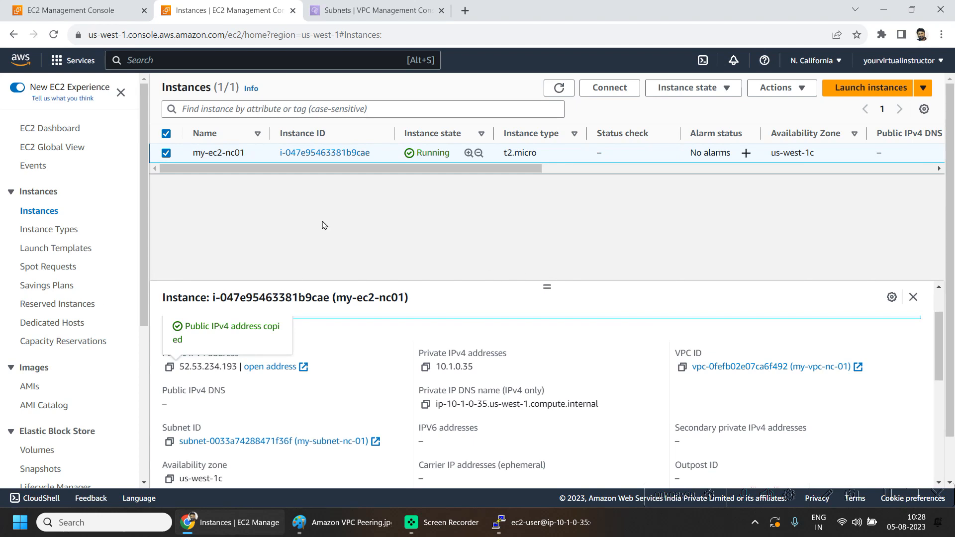
pyautogui.moveTo(441, 368); pyautogui.dragTo(481, 372)
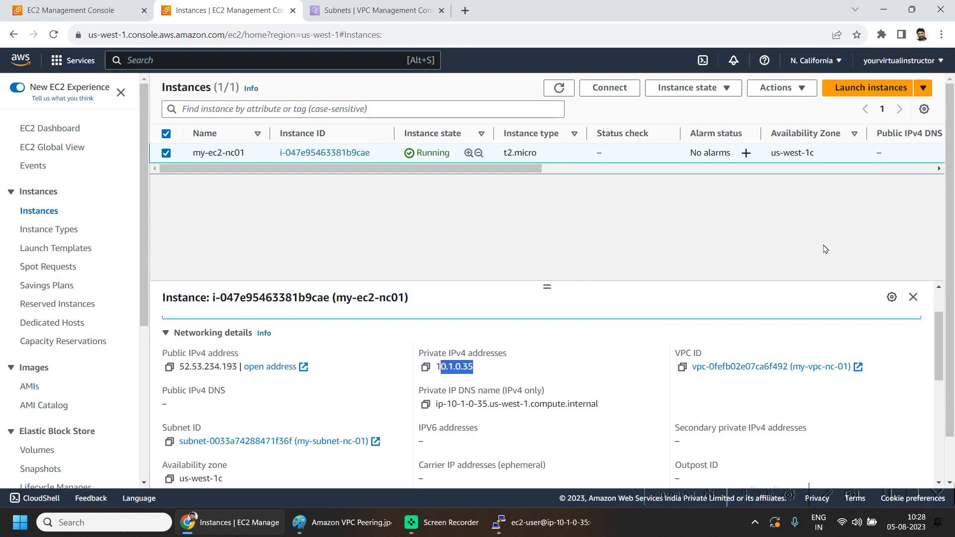
pyautogui.hotkey('alt', 'Tab')
pyautogui.moveTo(17, 110)
pyautogui.mouseDown()
pyautogui.moveTo(70, 123)
pyautogui.moveTo(63, 112)
pyautogui.mouseUp()
pyautogui.hotkey('alt', 'Tab')
pyautogui.press('Tab')
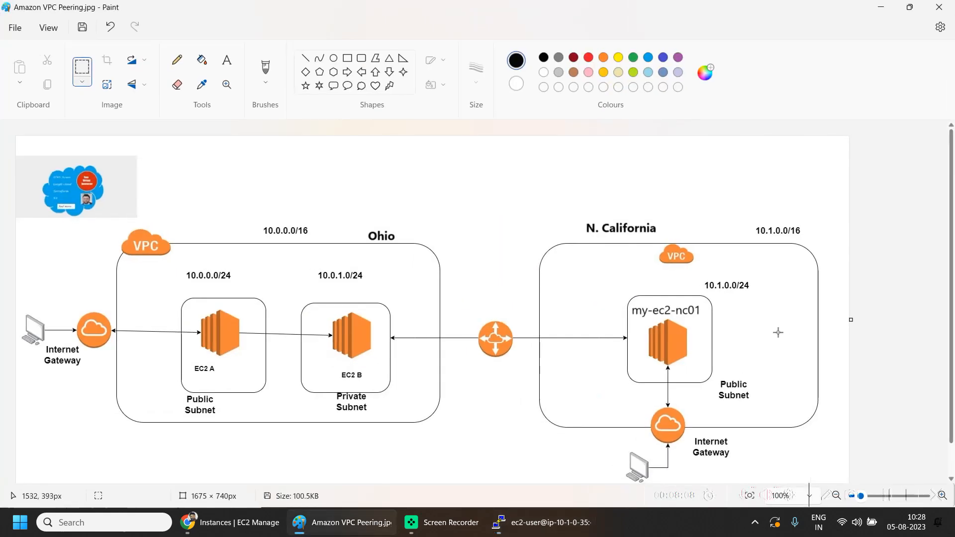
pyautogui.click(888, 6)
pyautogui.click(439, 240)
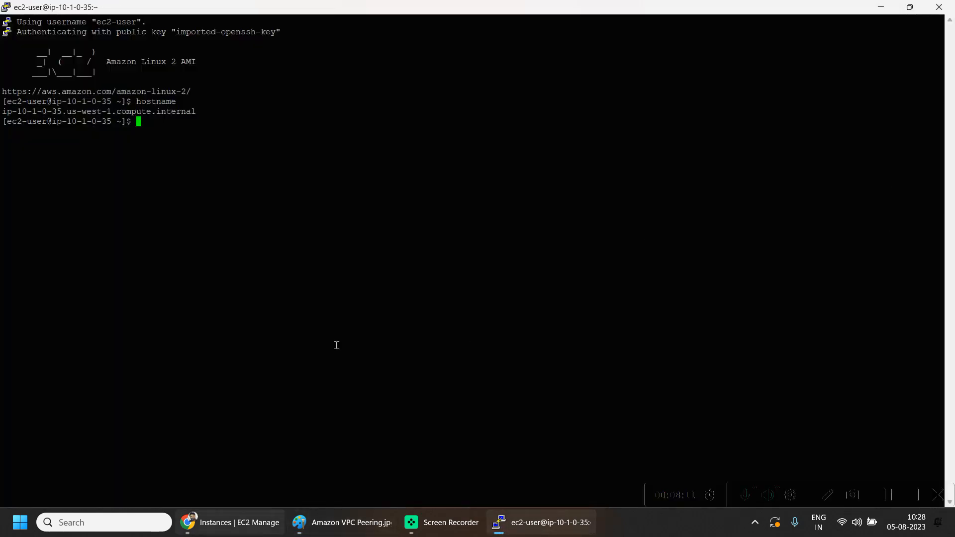
# - Open EC2B's SSH client connection instructions and select the key pair file name vpc-demo-keypair01.pem
pyautogui.click(259, 517)
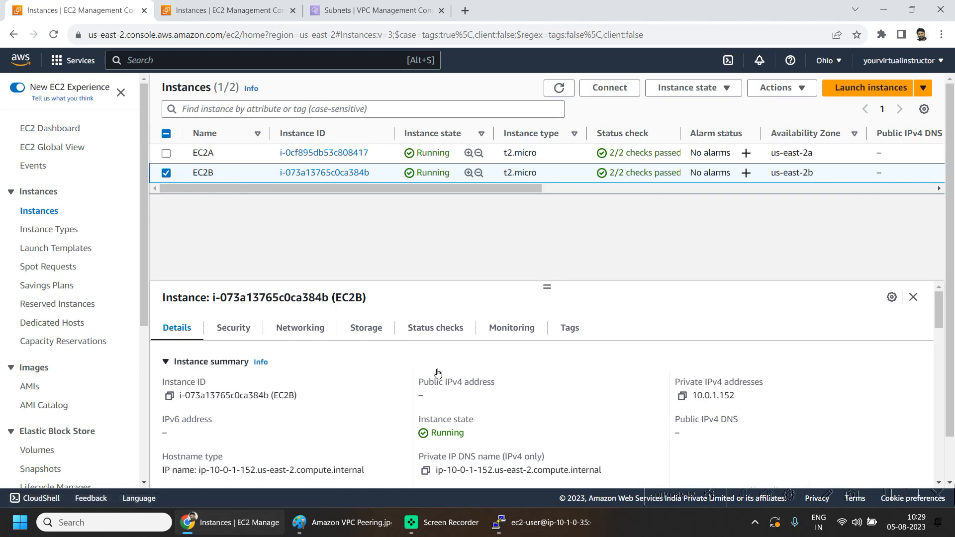
pyautogui.click(609, 88)
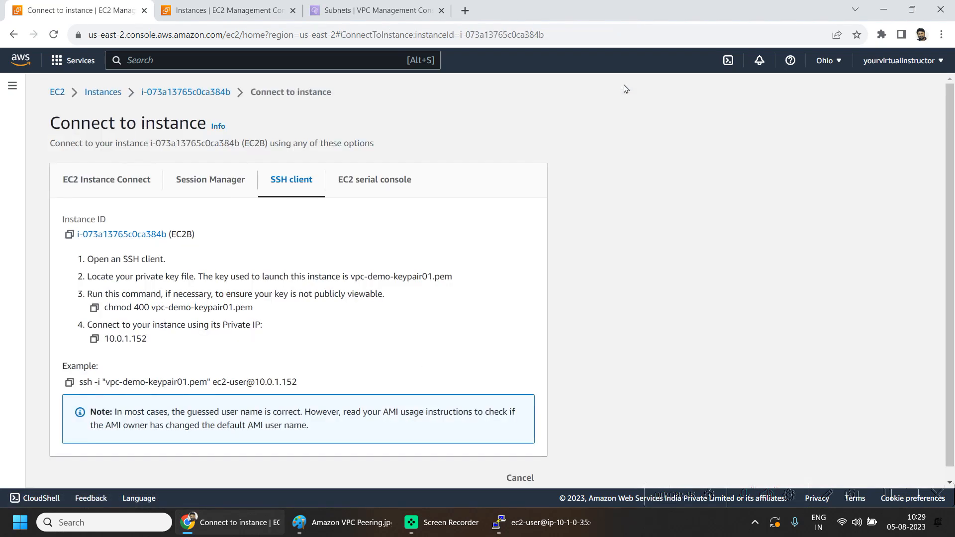
pyautogui.moveTo(154, 306); pyautogui.dragTo(250, 310)
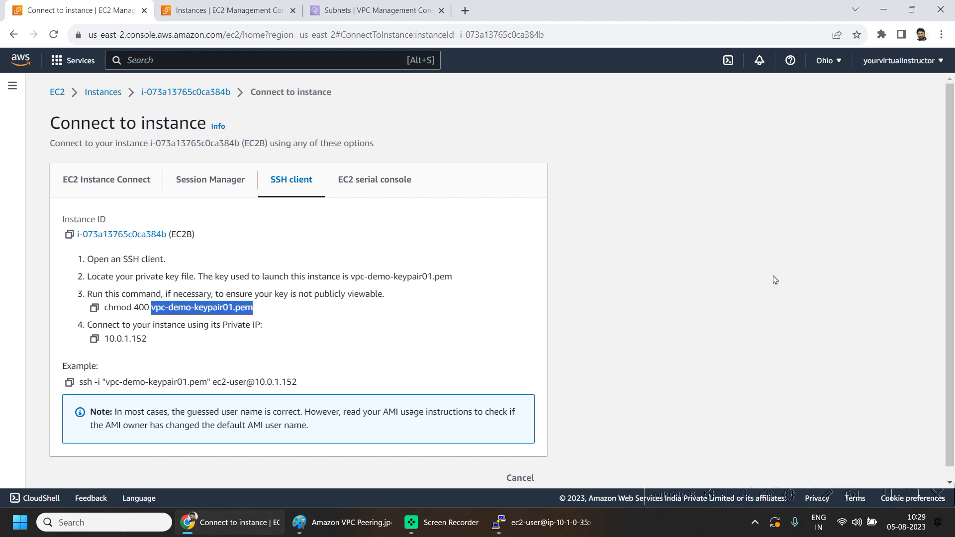
# - Create vpc-demo-keypair01.pem on the instance in nano, paste the private key contents into it, and save
pyautogui.click(15, 522)
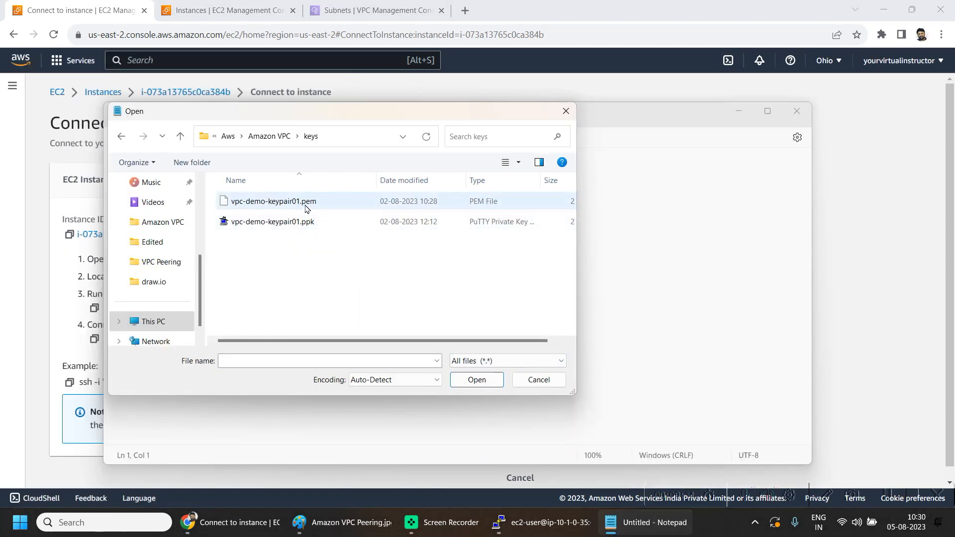
pyautogui.doubleClick(304, 200)
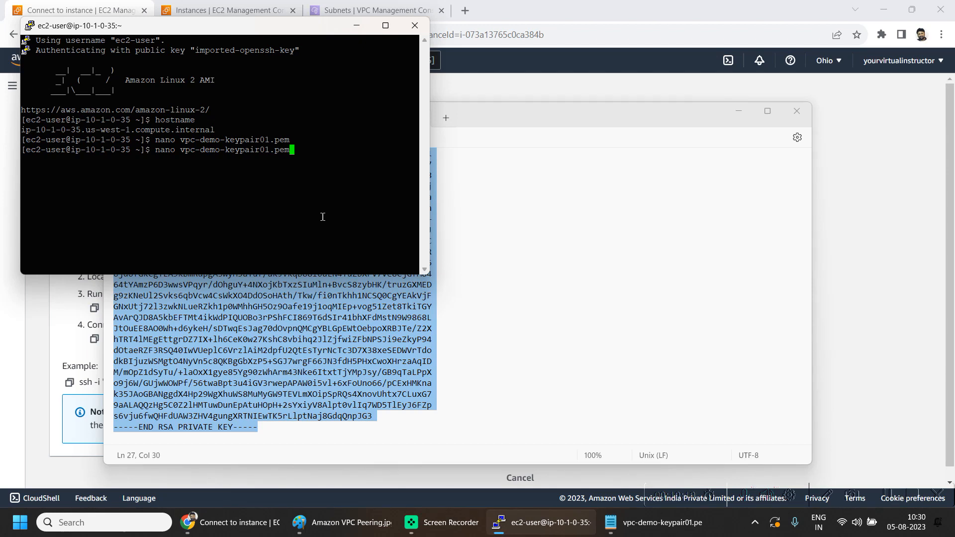
pyautogui.press('Return')
pyautogui.click(521, 123)
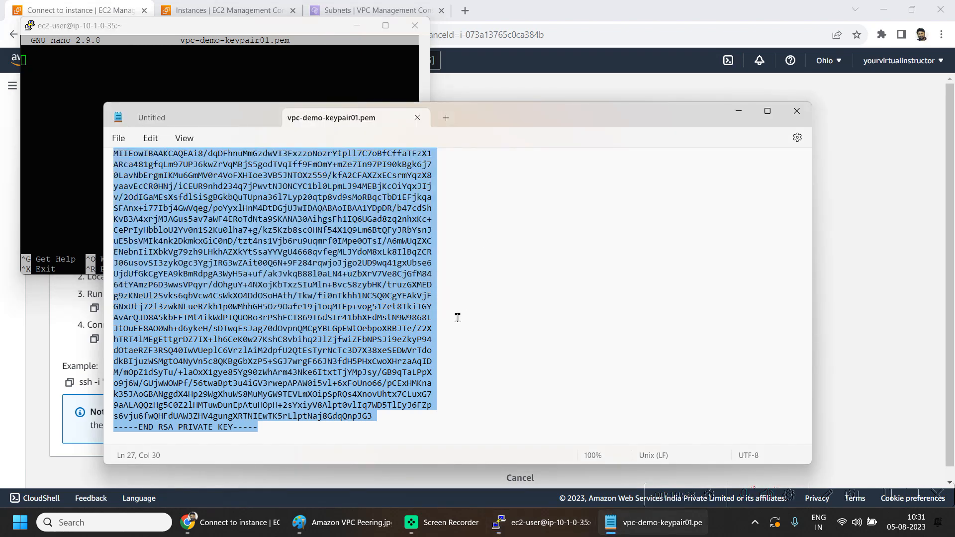
pyautogui.click(161, 74)
pyautogui.rightClick(160, 74)
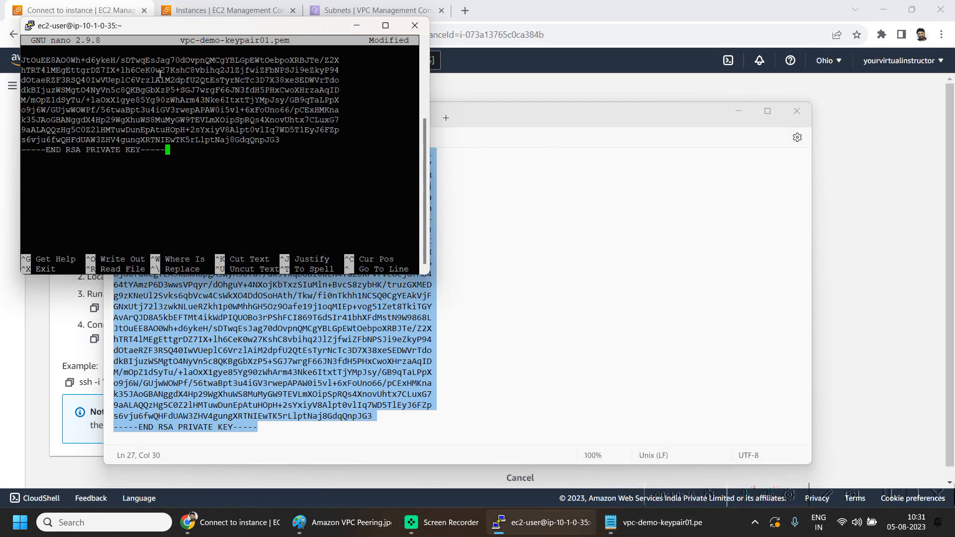
pyautogui.hotkey('ctrl', 'x')
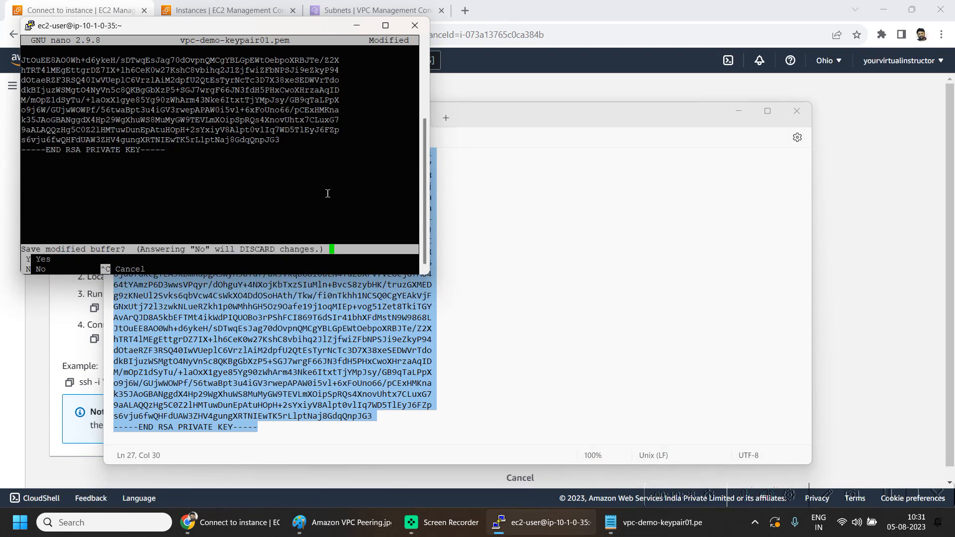
pyautogui.press('y')
pyautogui.press('Return')
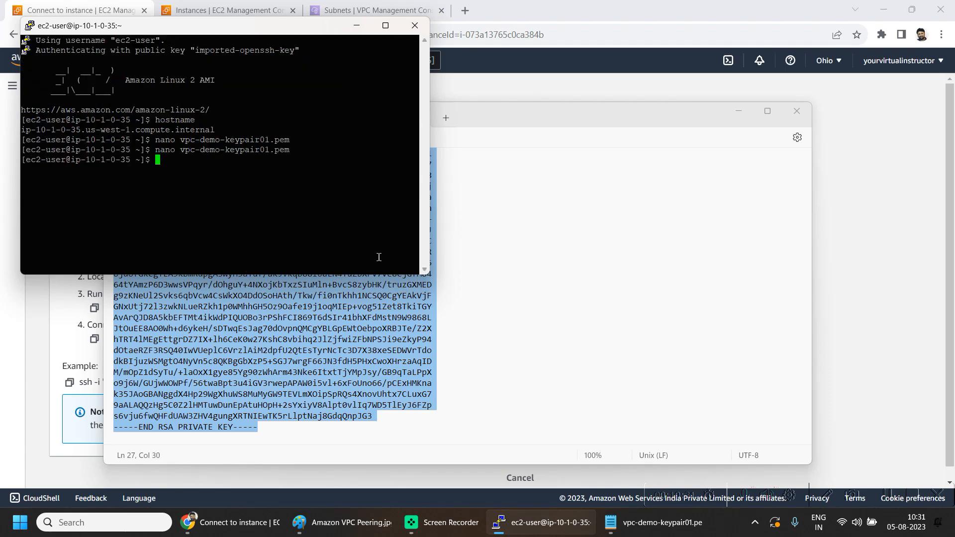
# - Display the contents of vpc-demo-keypair01.pem in the maximized terminal
pyautogui.write('cat vpc-demo-keypair01.pem')
pyautogui.press('Return')
pyautogui.press('super+Up')
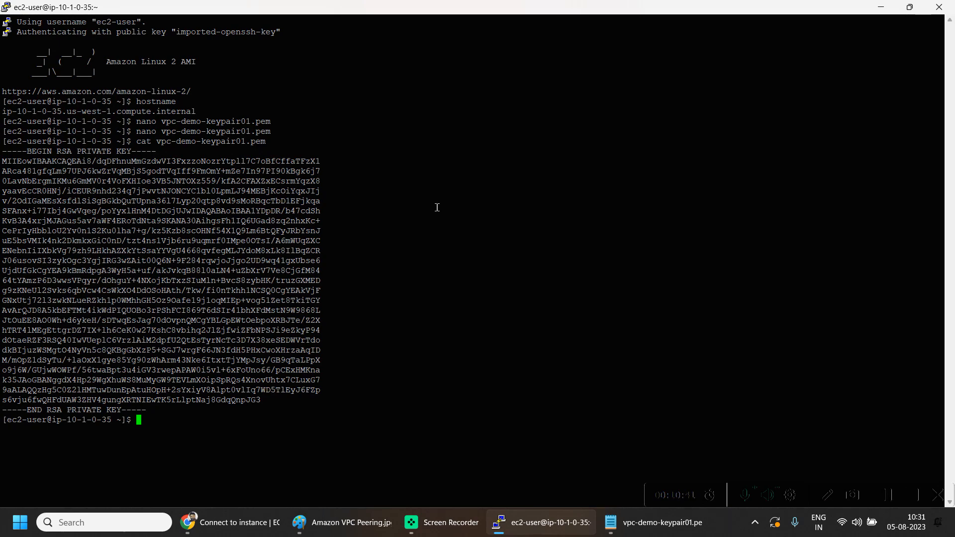
# - Copy EC2B's chmod command and run chmod 400 vpc-demo-keypair01.pem in the instance terminal
pyautogui.click(258, 520)
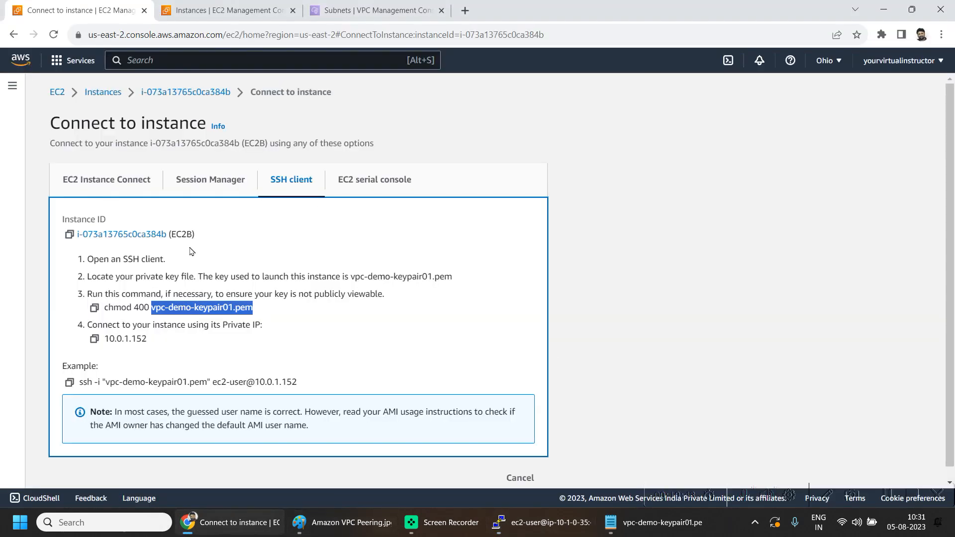
pyautogui.click(277, 320)
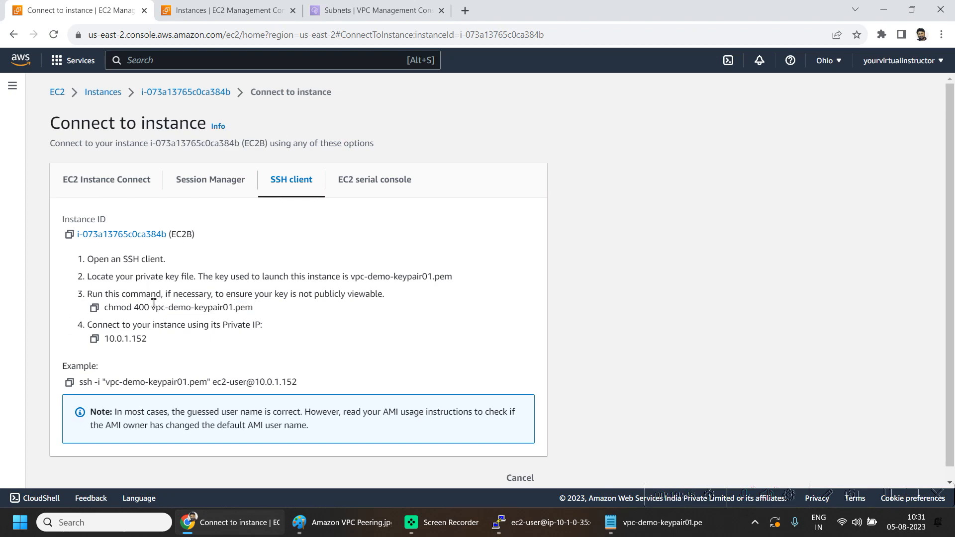
pyautogui.click(94, 308)
pyautogui.hotkey('alt', 'Tab')
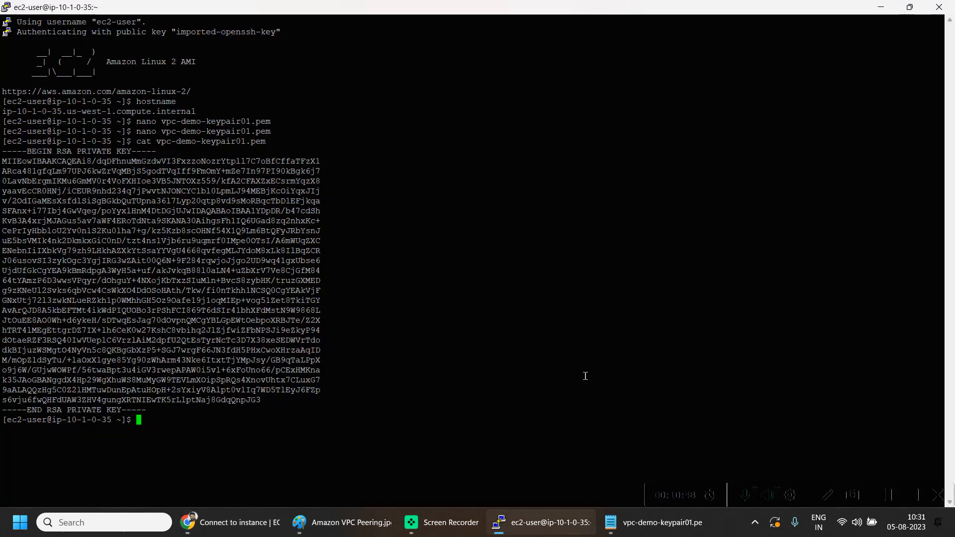
pyautogui.rightClick(350, 333)
pyautogui.press('Return')
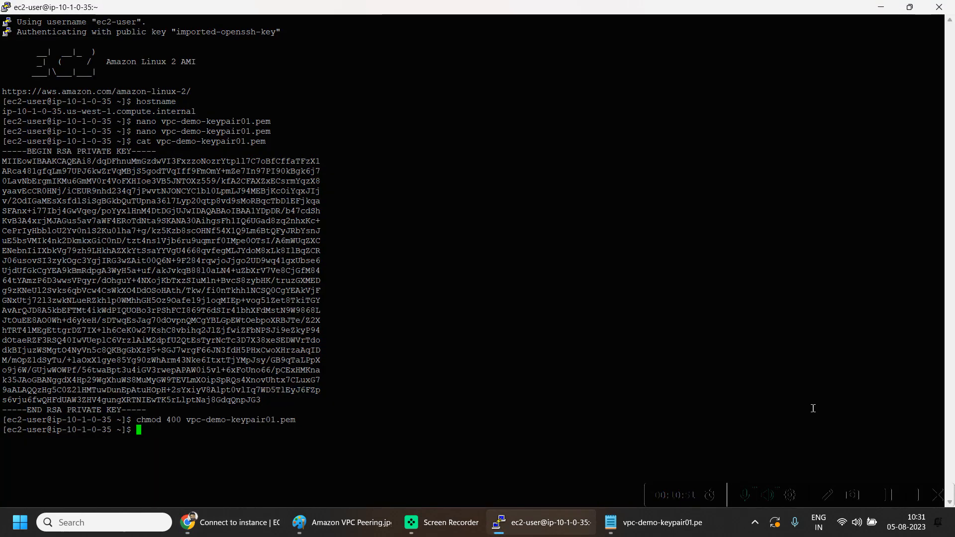
# - Copy the example SSH command, run it to connect to EC2B at 10.0.1.152, and accept the host with yes
pyautogui.hotkey('alt', 'Tab')
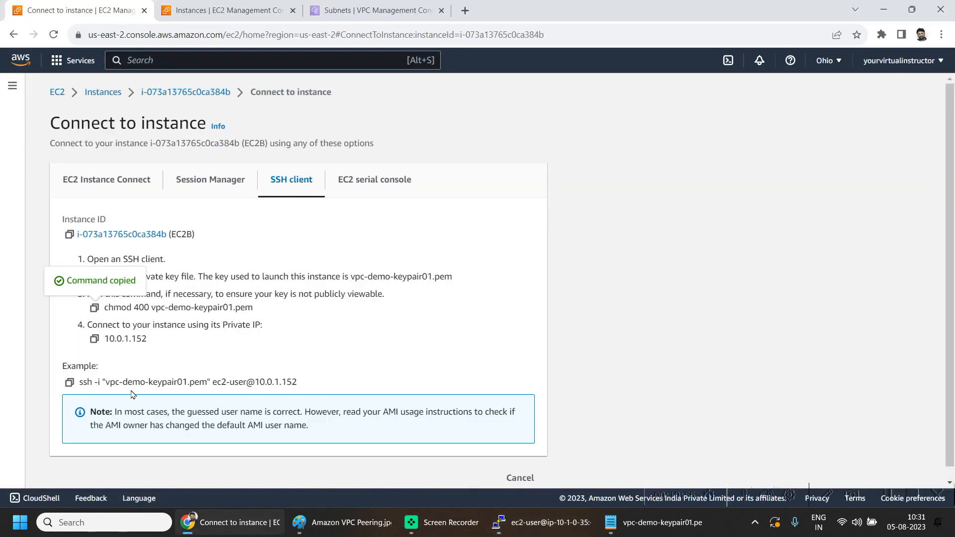
pyautogui.click(69, 383)
pyautogui.hotkey('alt', 'Tab')
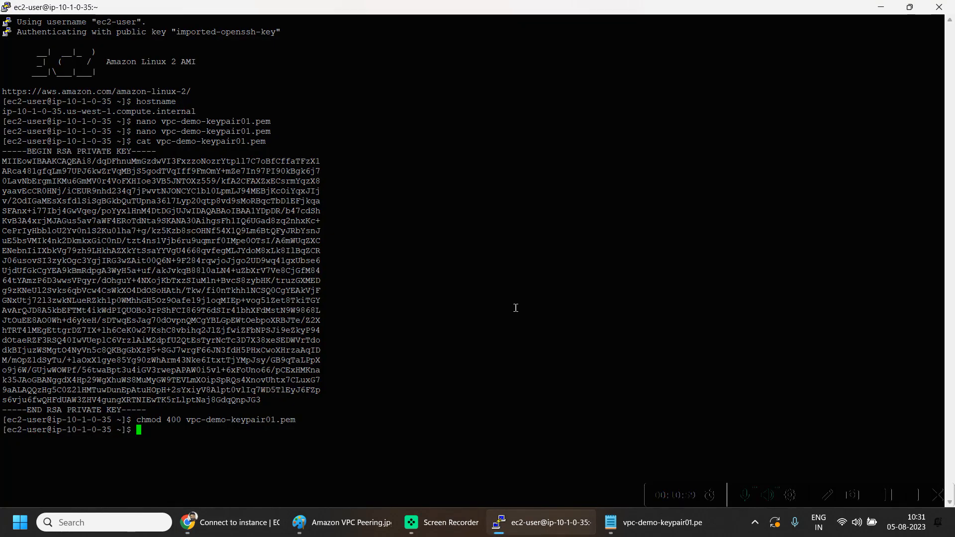
pyautogui.hotkey('alt', 'Tab')
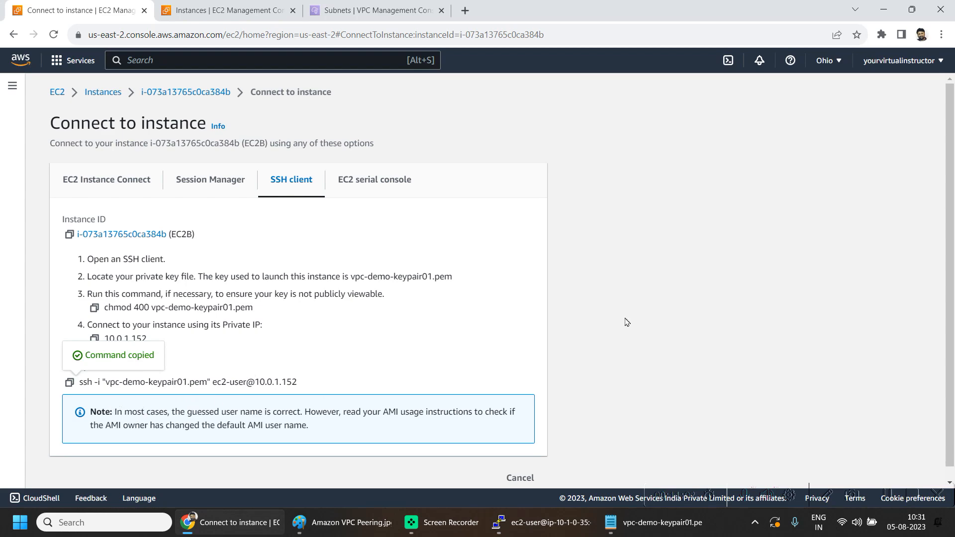
pyautogui.hotkey('alt', 'Tab')
pyautogui.press('Return')
pyautogui.write('yes')
pyautogui.press('Return')
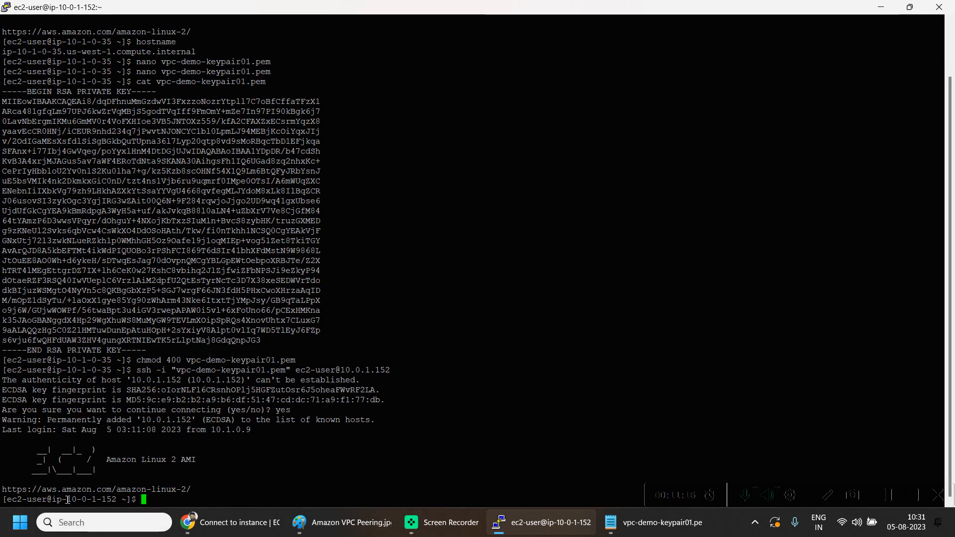
# - Compare the new shell prompt's hostname with EC2B's private IPv4 address and the VPC peering diagram
pyautogui.moveTo(68, 499); pyautogui.dragTo(119, 499)
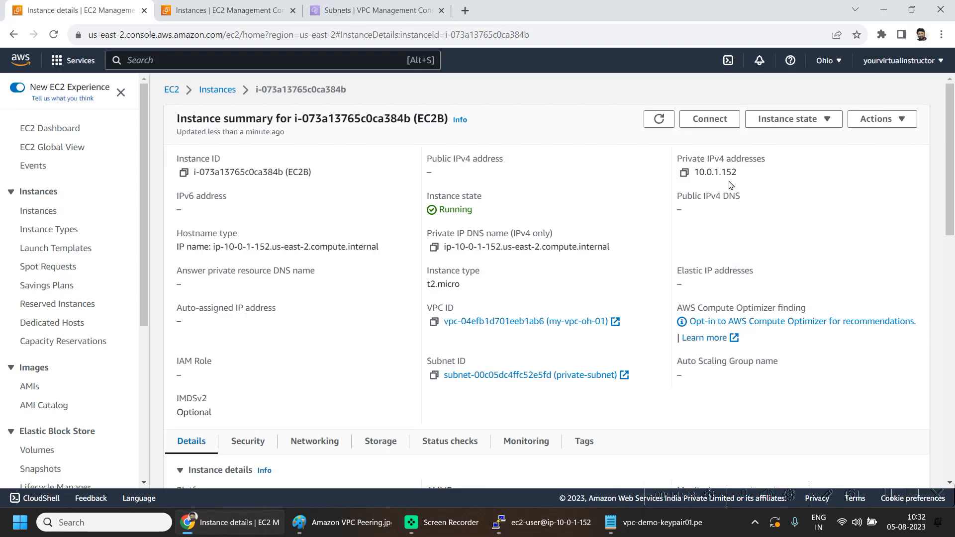
pyautogui.doubleClick(683, 173)
pyautogui.doubleClick(428, 121)
pyautogui.moveTo(737, 174); pyautogui.dragTo(699, 173)
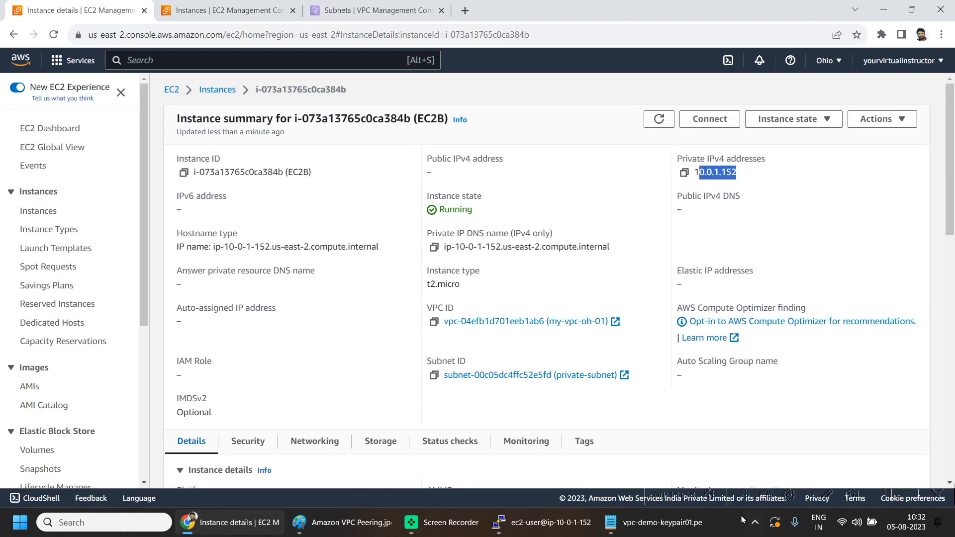
pyautogui.click(319, 522)
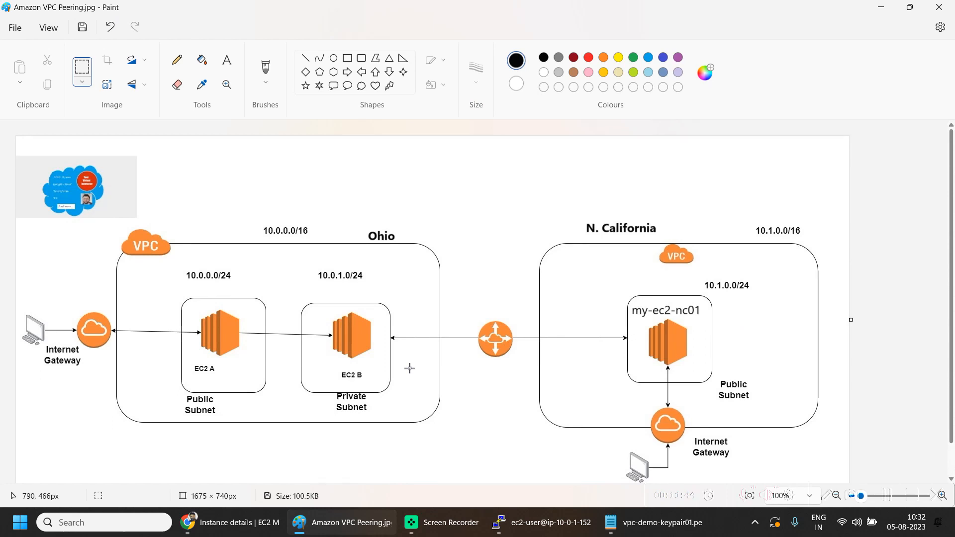